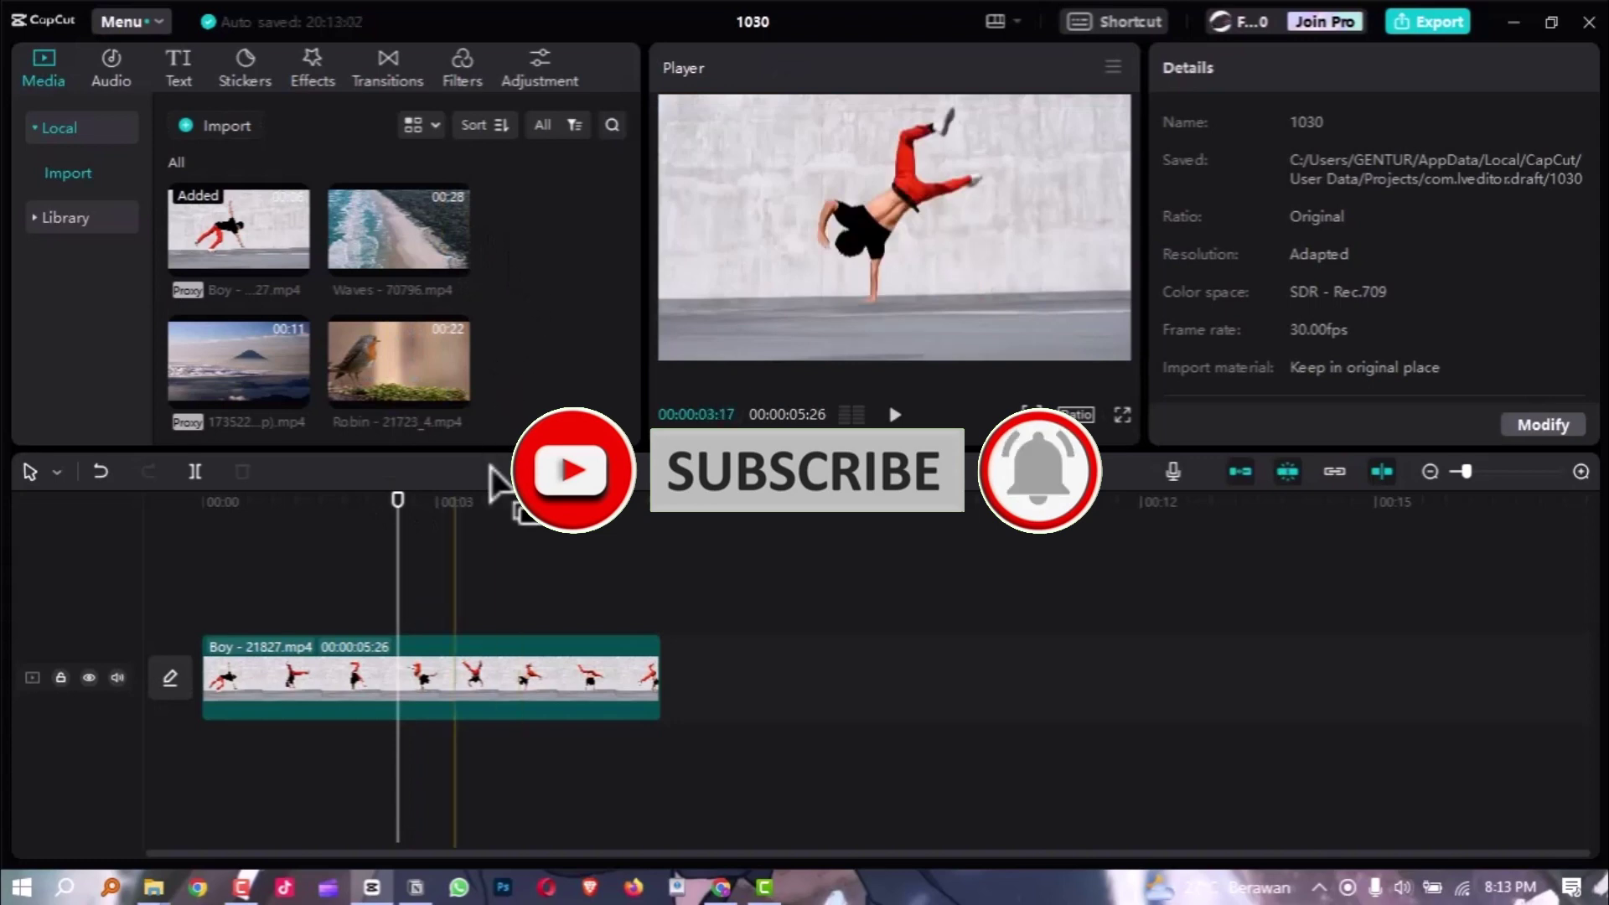
# Play the Boy - 21827.mp4 clip from its beginning to review the dance motion.
pyautogui.click(227, 503)
pyautogui.moveTo(216, 546); pyautogui.dragTo(239, 653)
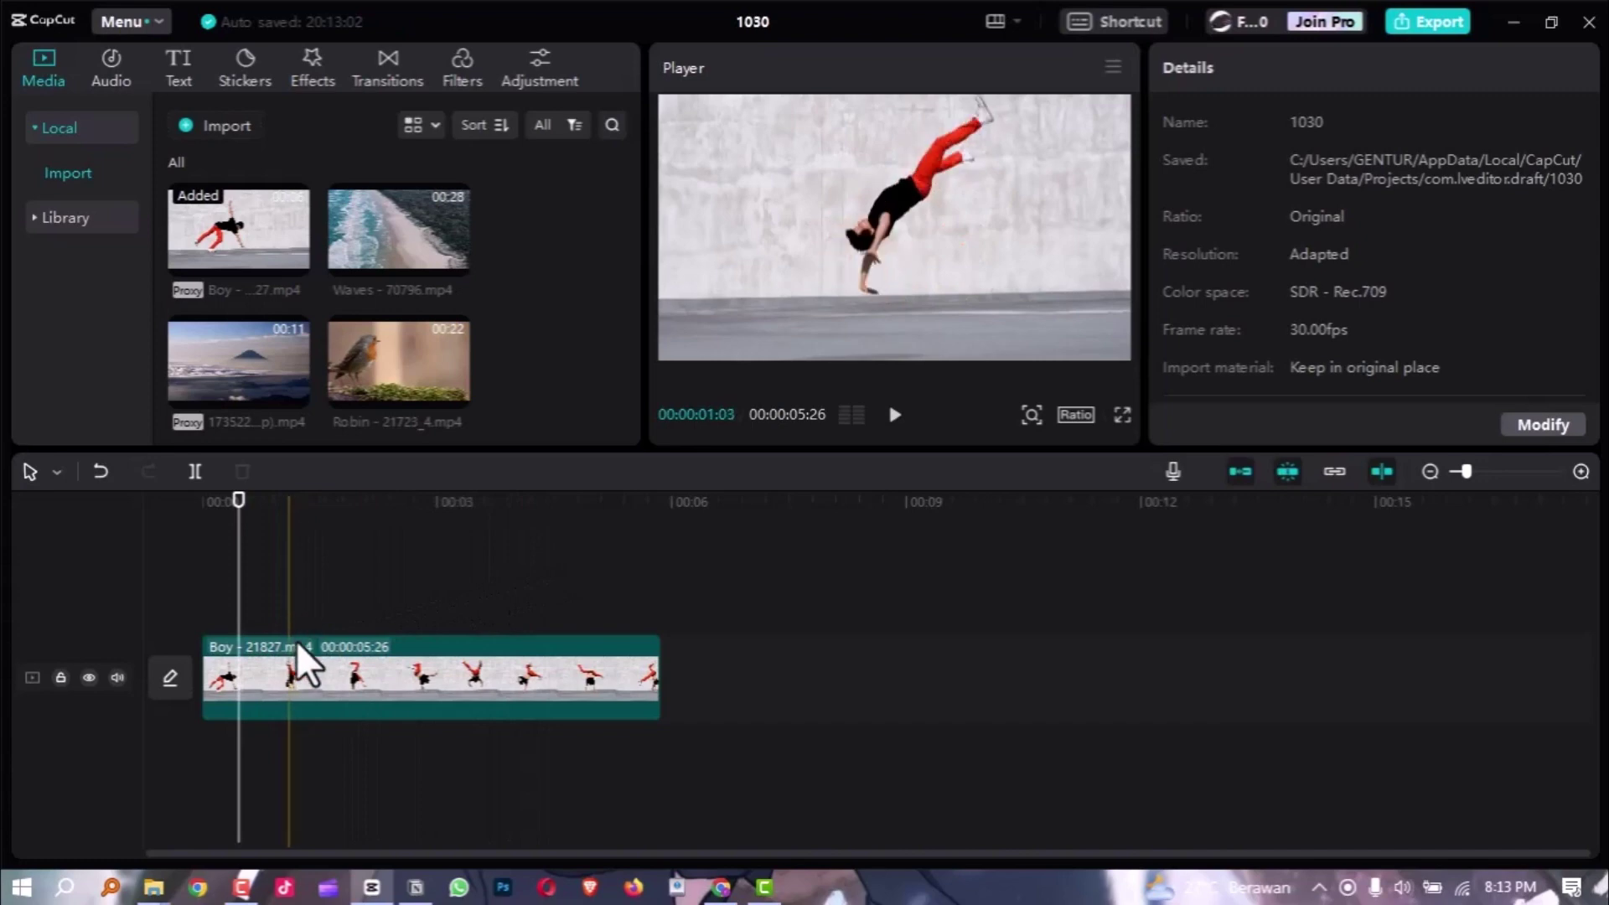
pyautogui.moveTo(283, 265)
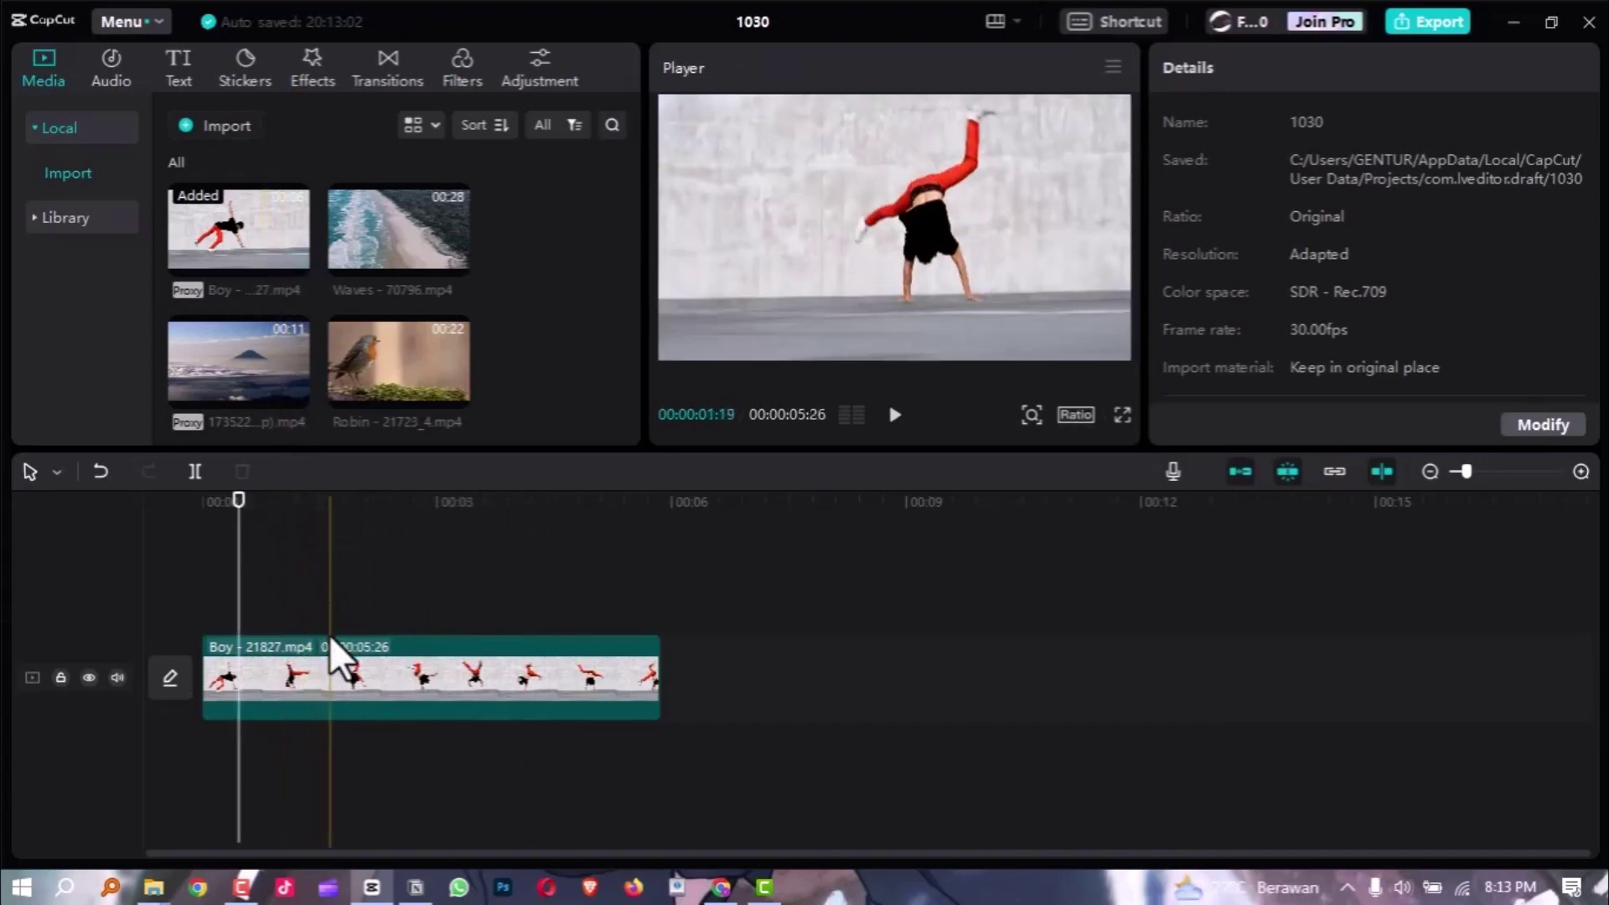
pyautogui.moveTo(240, 501); pyautogui.dragTo(203, 514)
pyautogui.press('space')
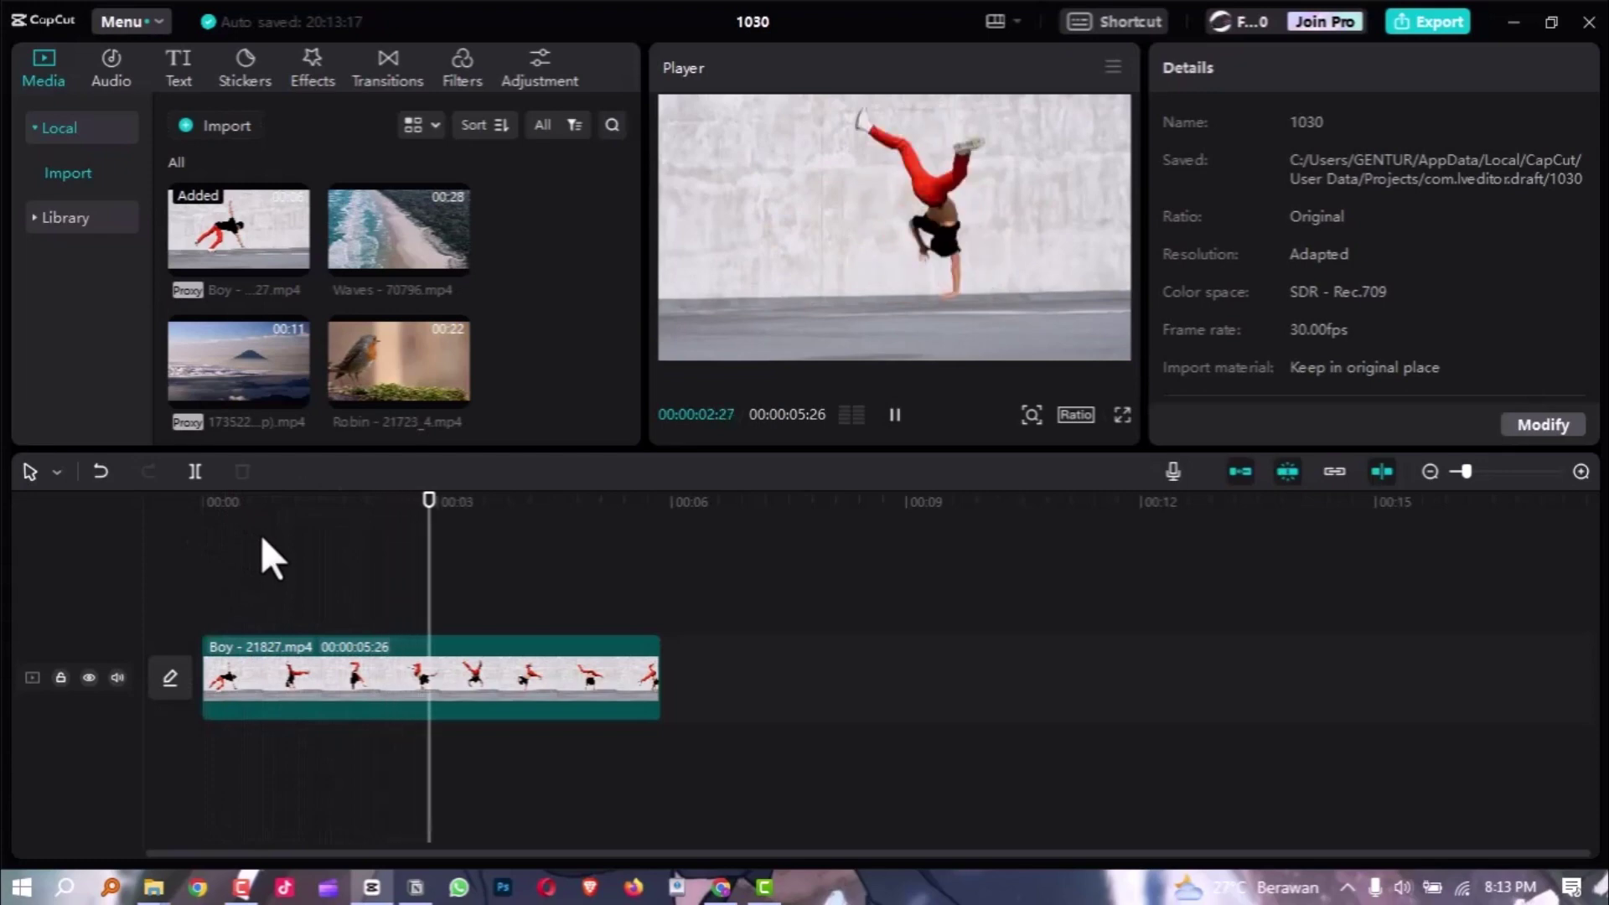
pyautogui.press('space')
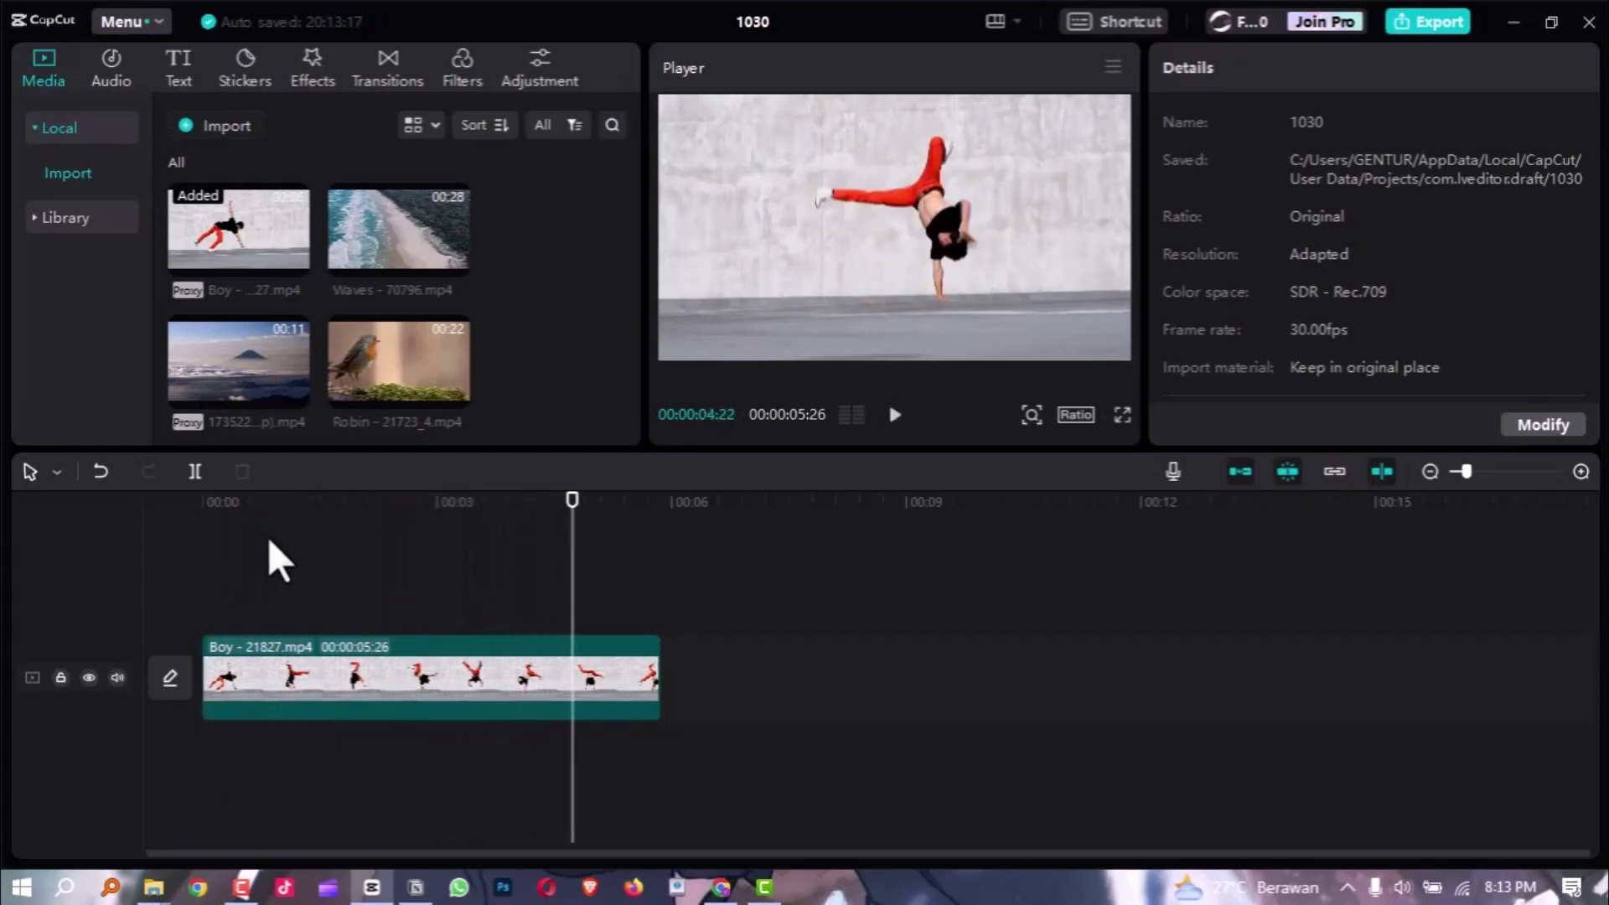
# Split the Boy - 21827.mp4 clip at 00:00:00:25, where the slow motion starts.
pyautogui.click(295, 500)
pyautogui.moveTo(294, 500); pyautogui.dragTo(207, 573)
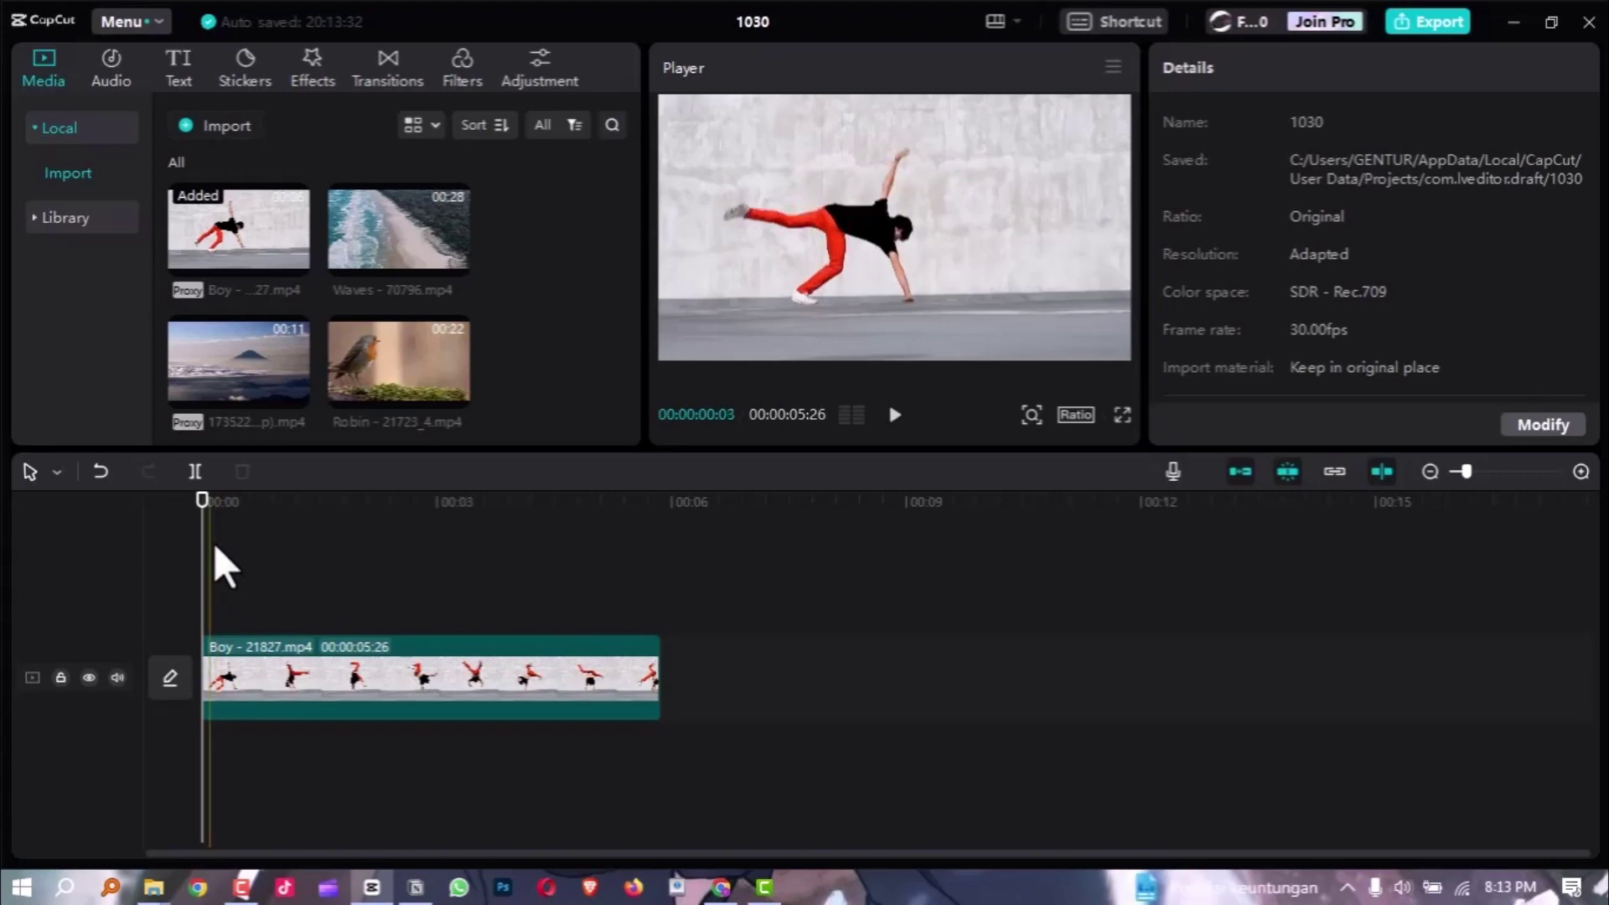
pyautogui.press('space')
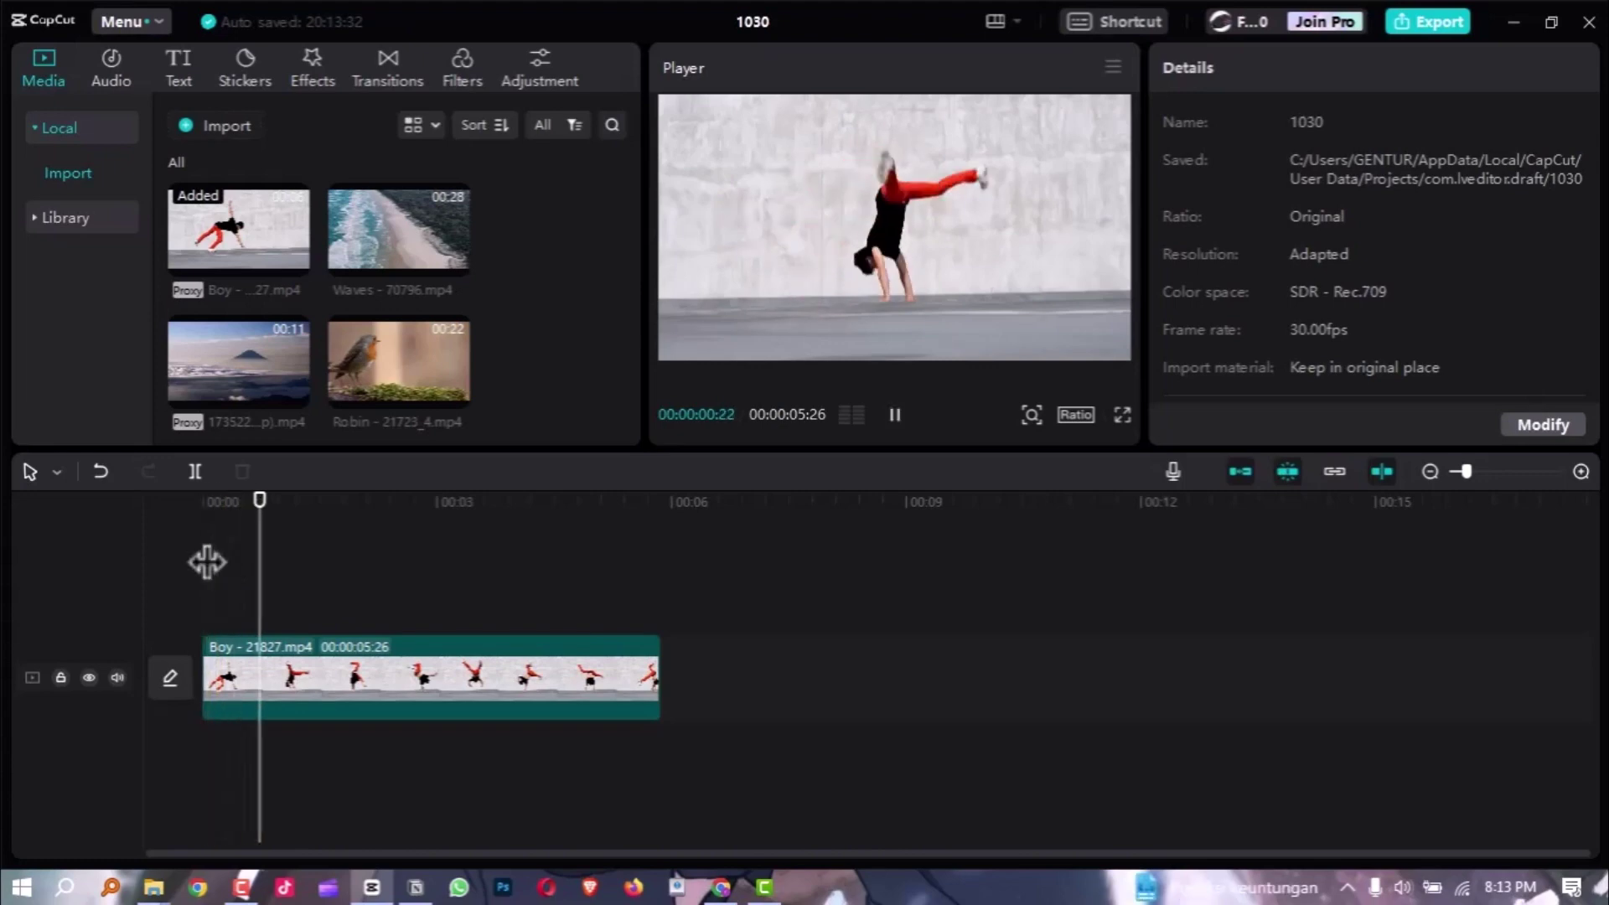
pyautogui.press('space')
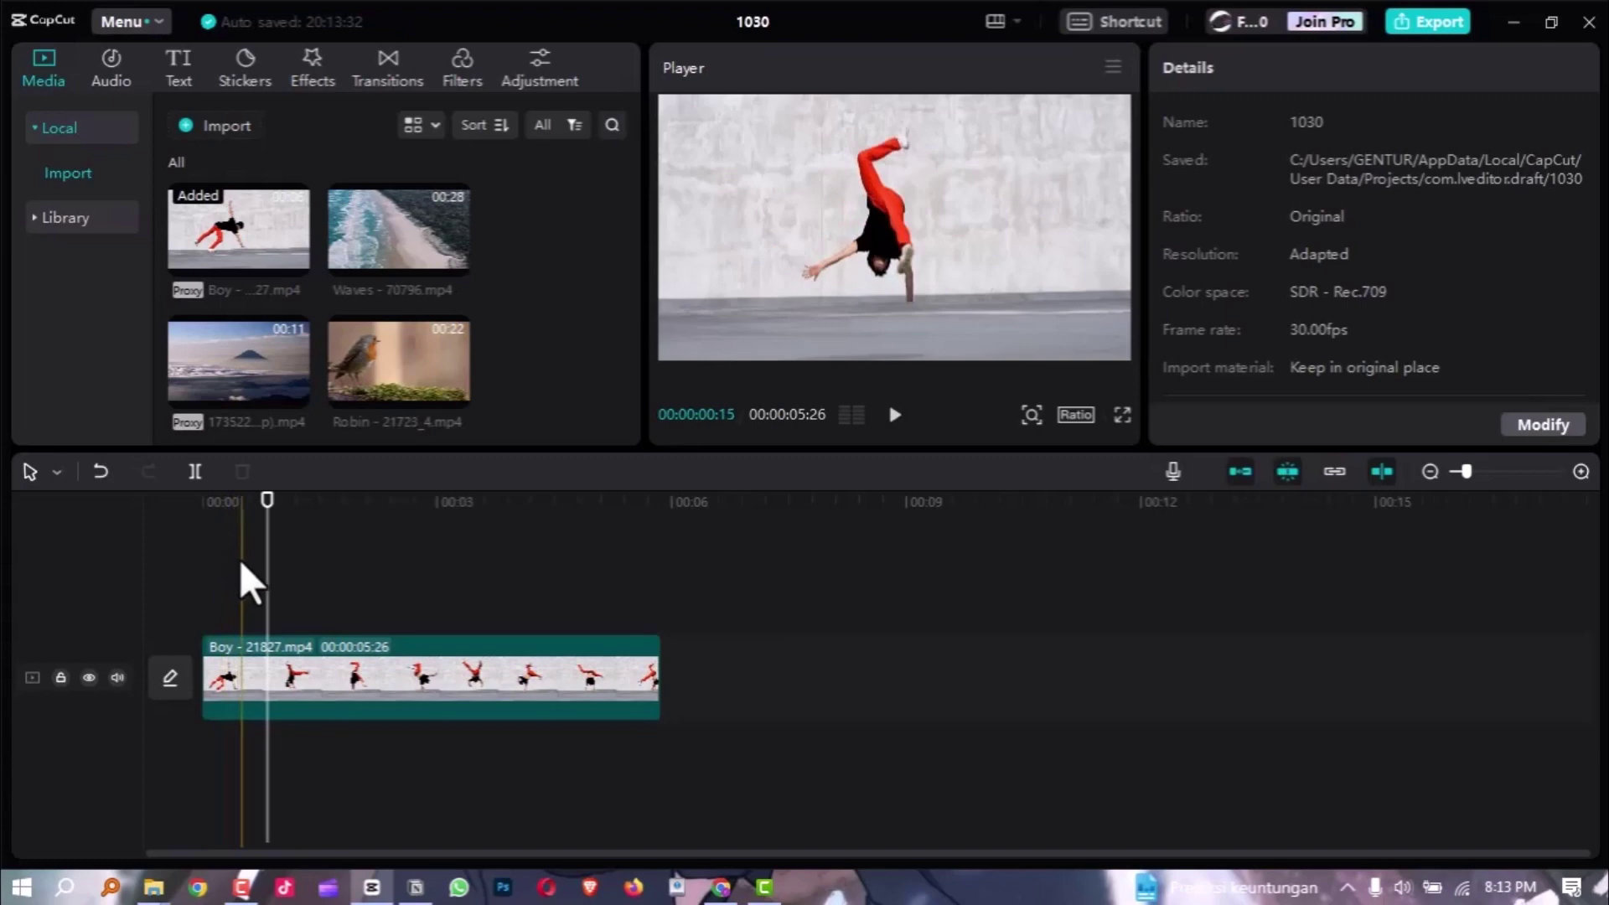
pyautogui.press('b')
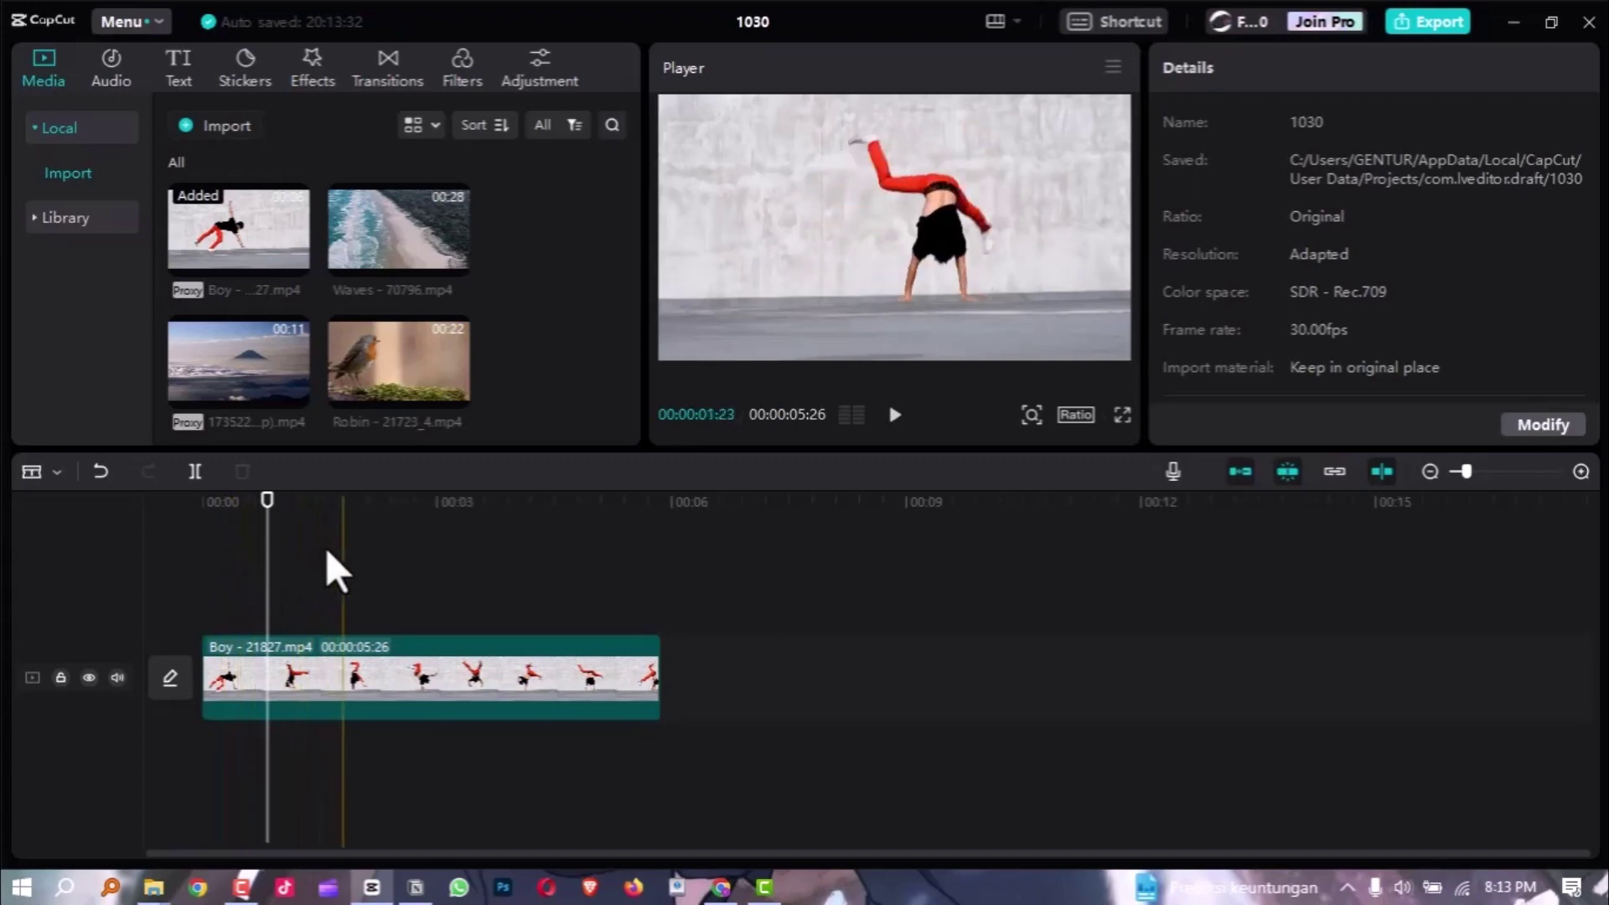
pyautogui.click(293, 649)
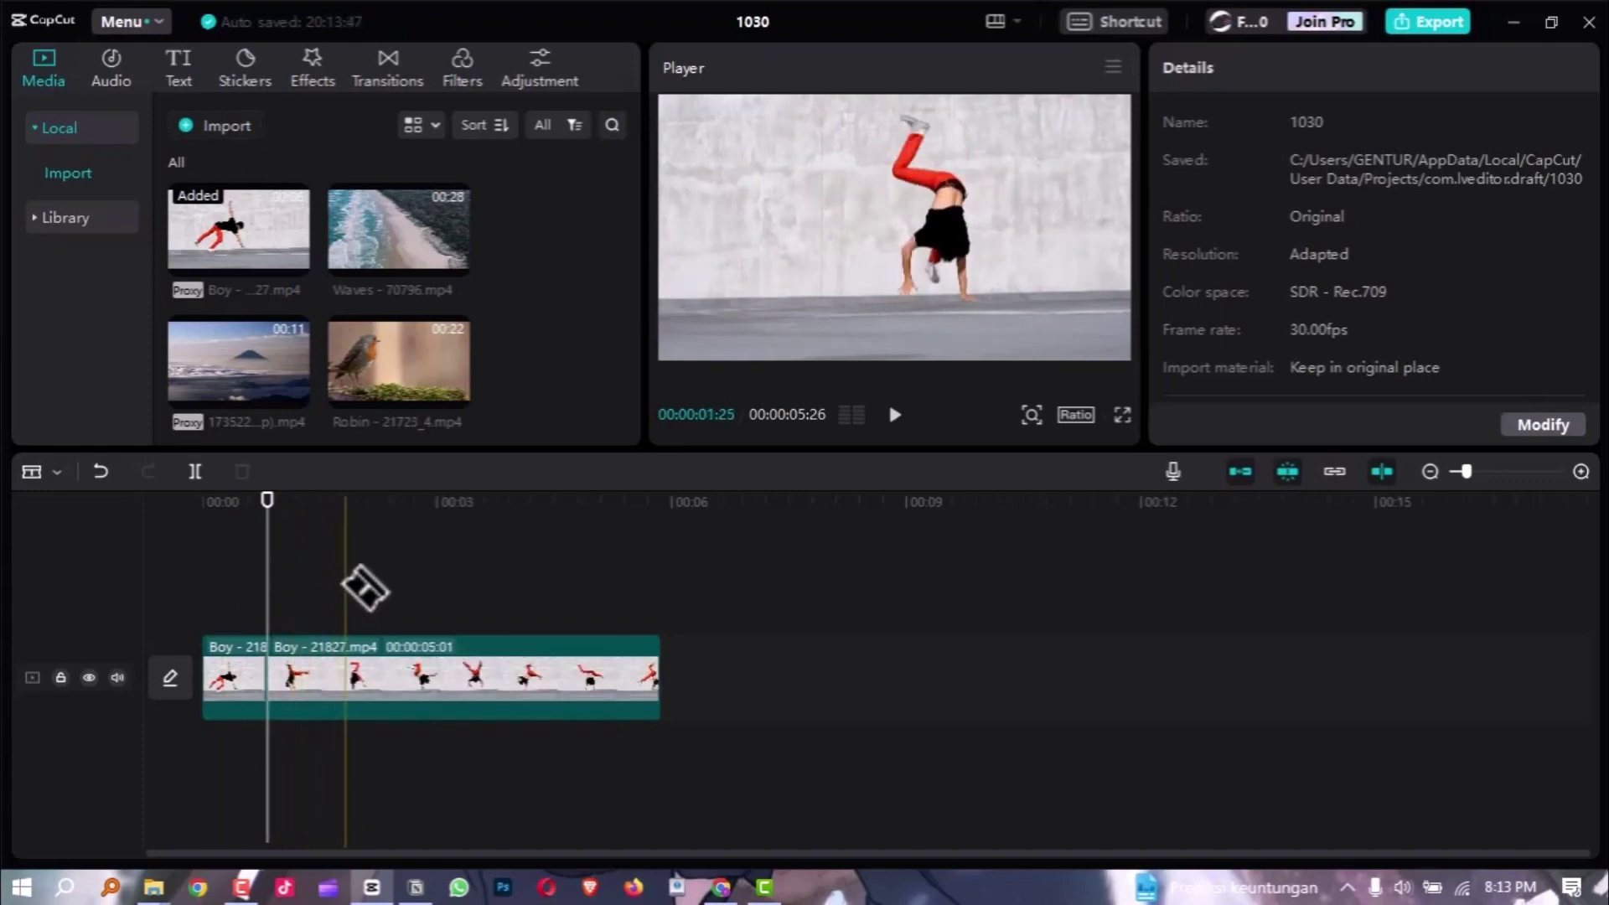
pyautogui.press('a')
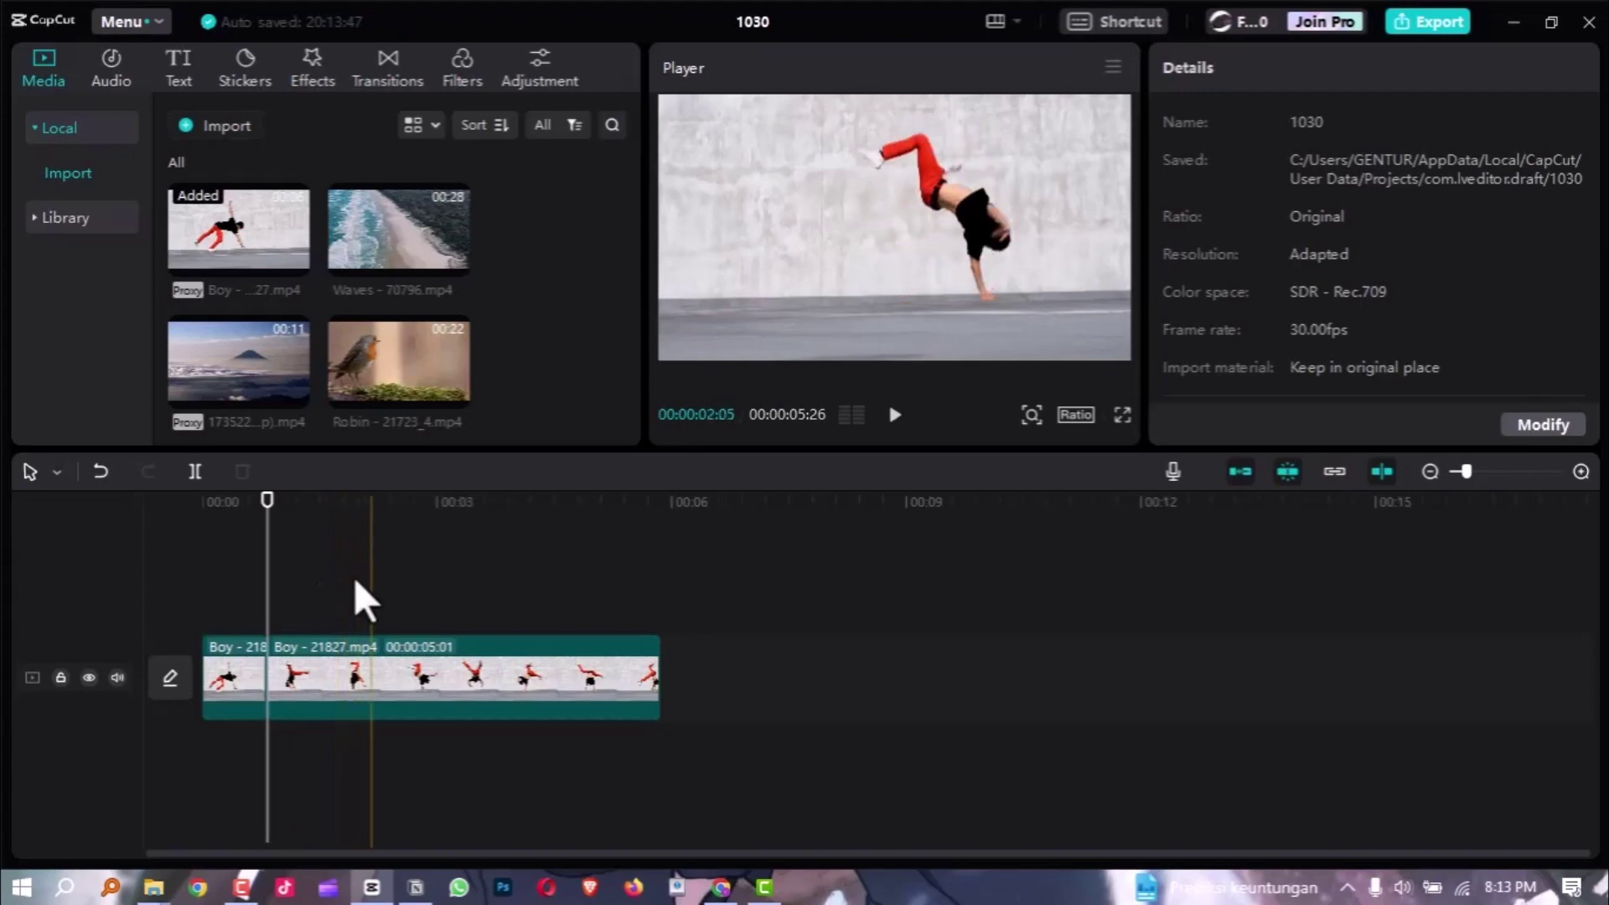
# Slow the second part of the split clip to a normal speed of 0.5x.
pyautogui.click(399, 653)
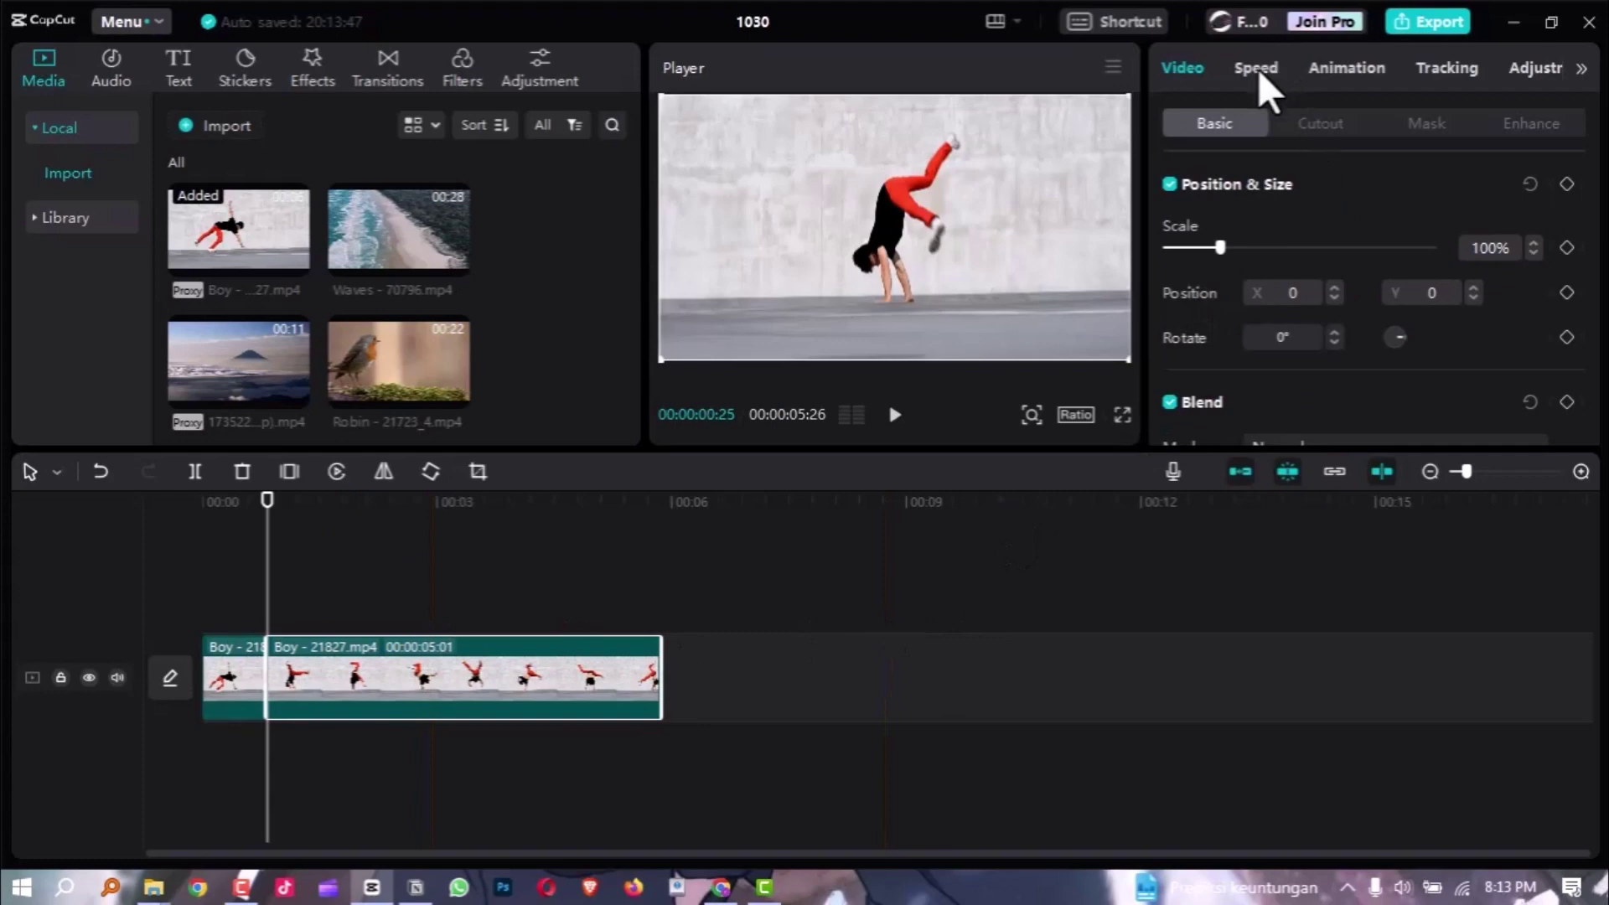
pyautogui.click(1257, 69)
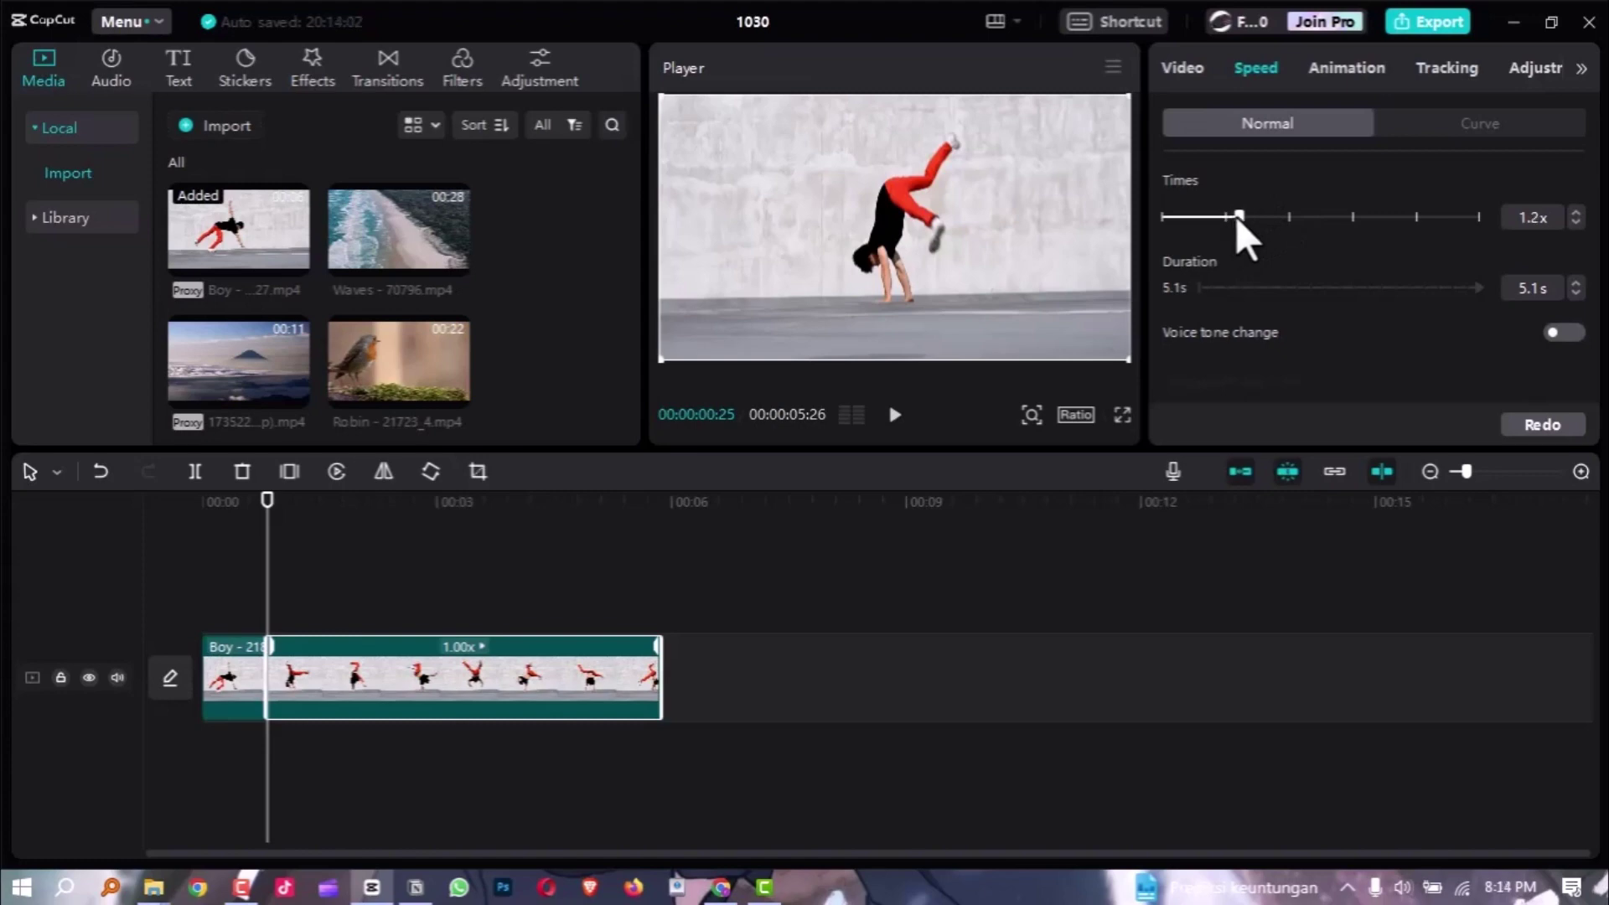
pyautogui.moveTo(1245, 215); pyautogui.dragTo(1250, 215)
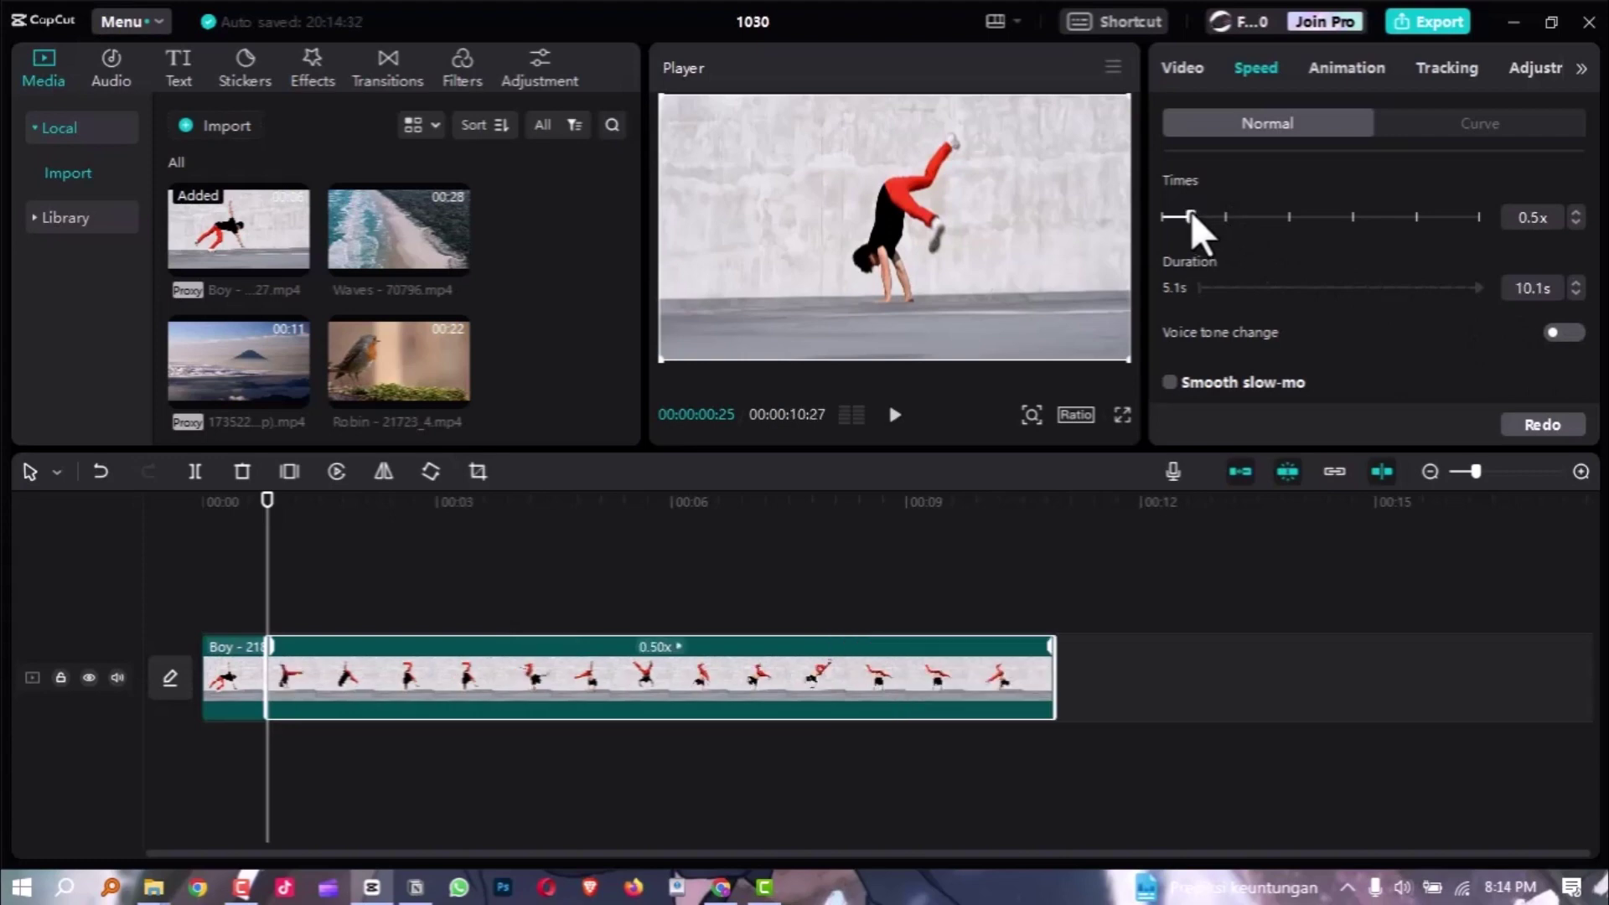
# Shorten the slowed clip's duration to 7.3 s.
pyautogui.click(1575, 292)
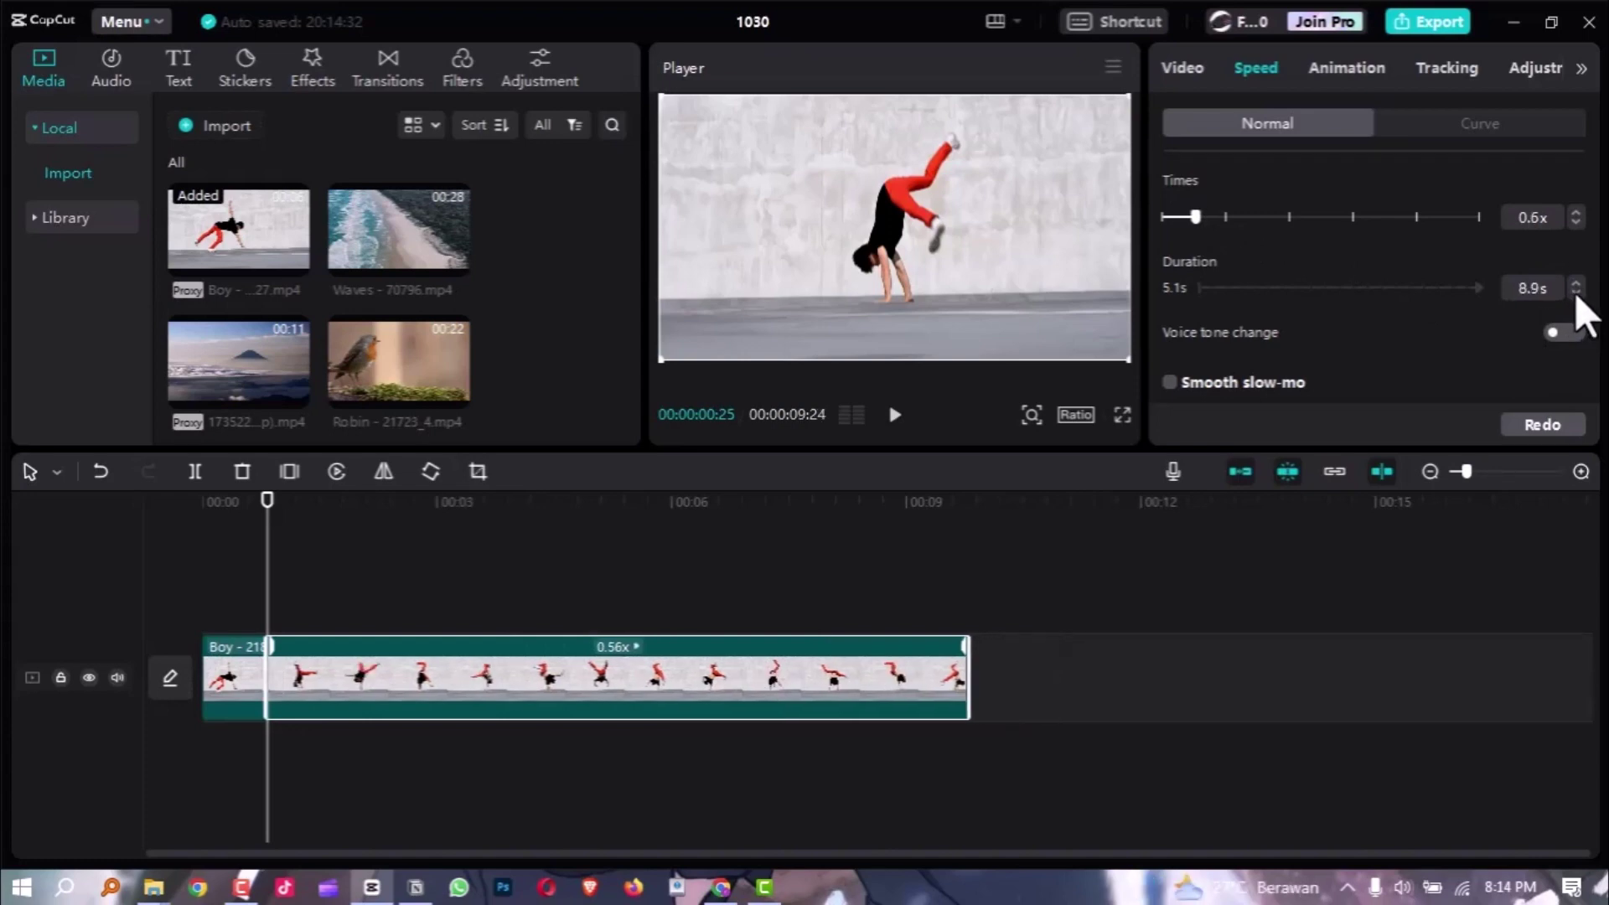
pyautogui.click(1575, 292)
pyautogui.click(1575, 292)
pyautogui.click(1575, 292)
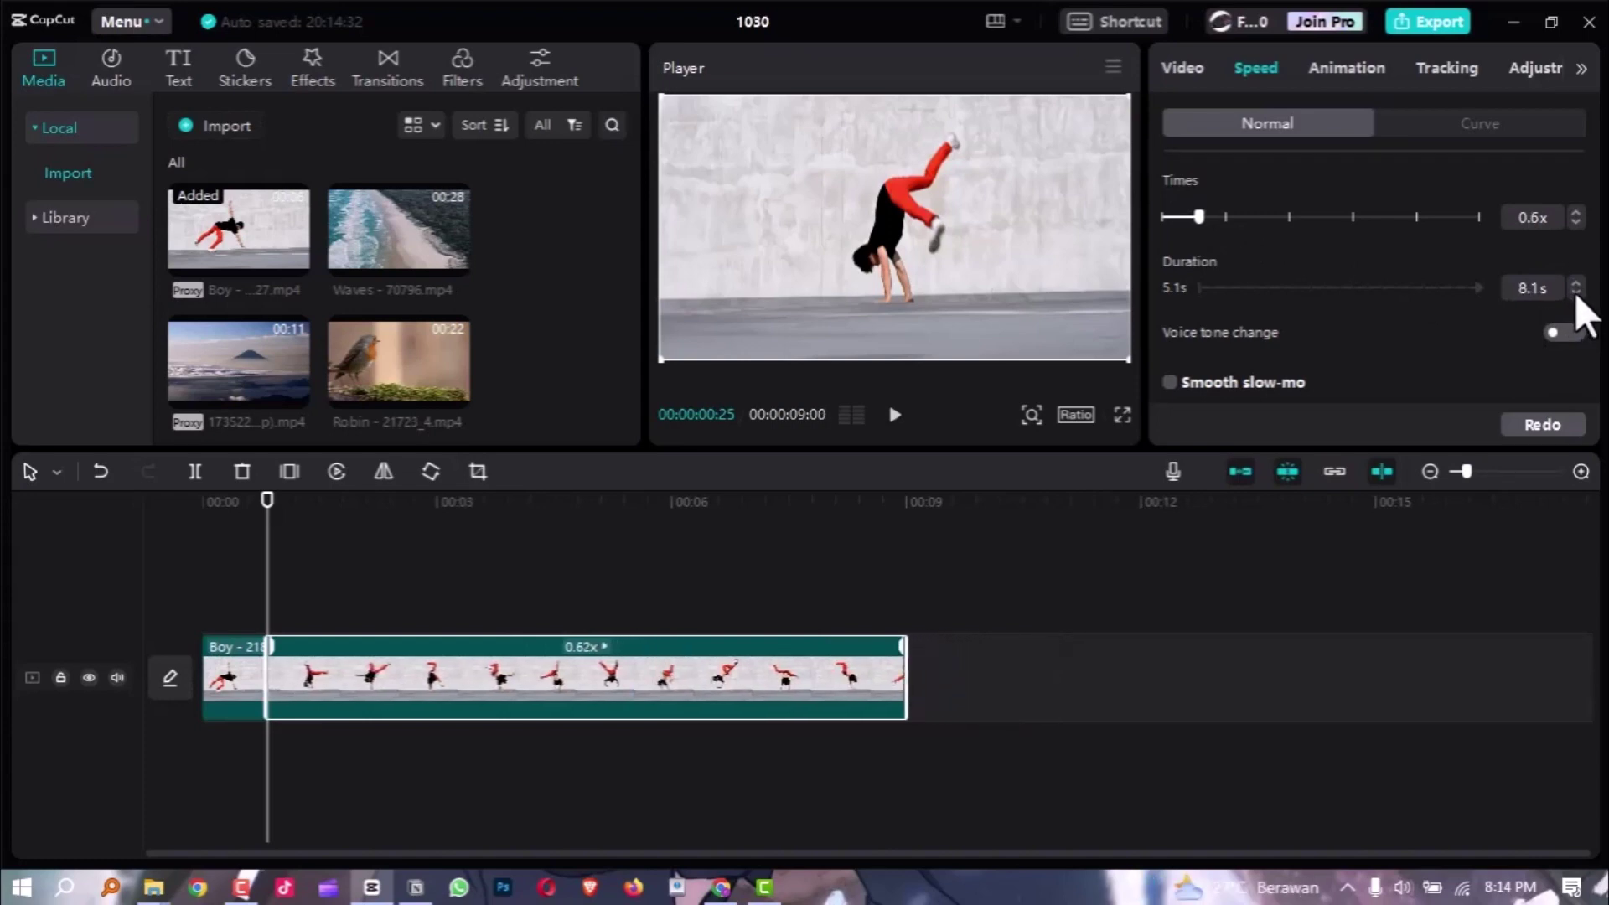
pyautogui.click(1575, 293)
pyautogui.click(1575, 292)
pyautogui.click(1575, 292)
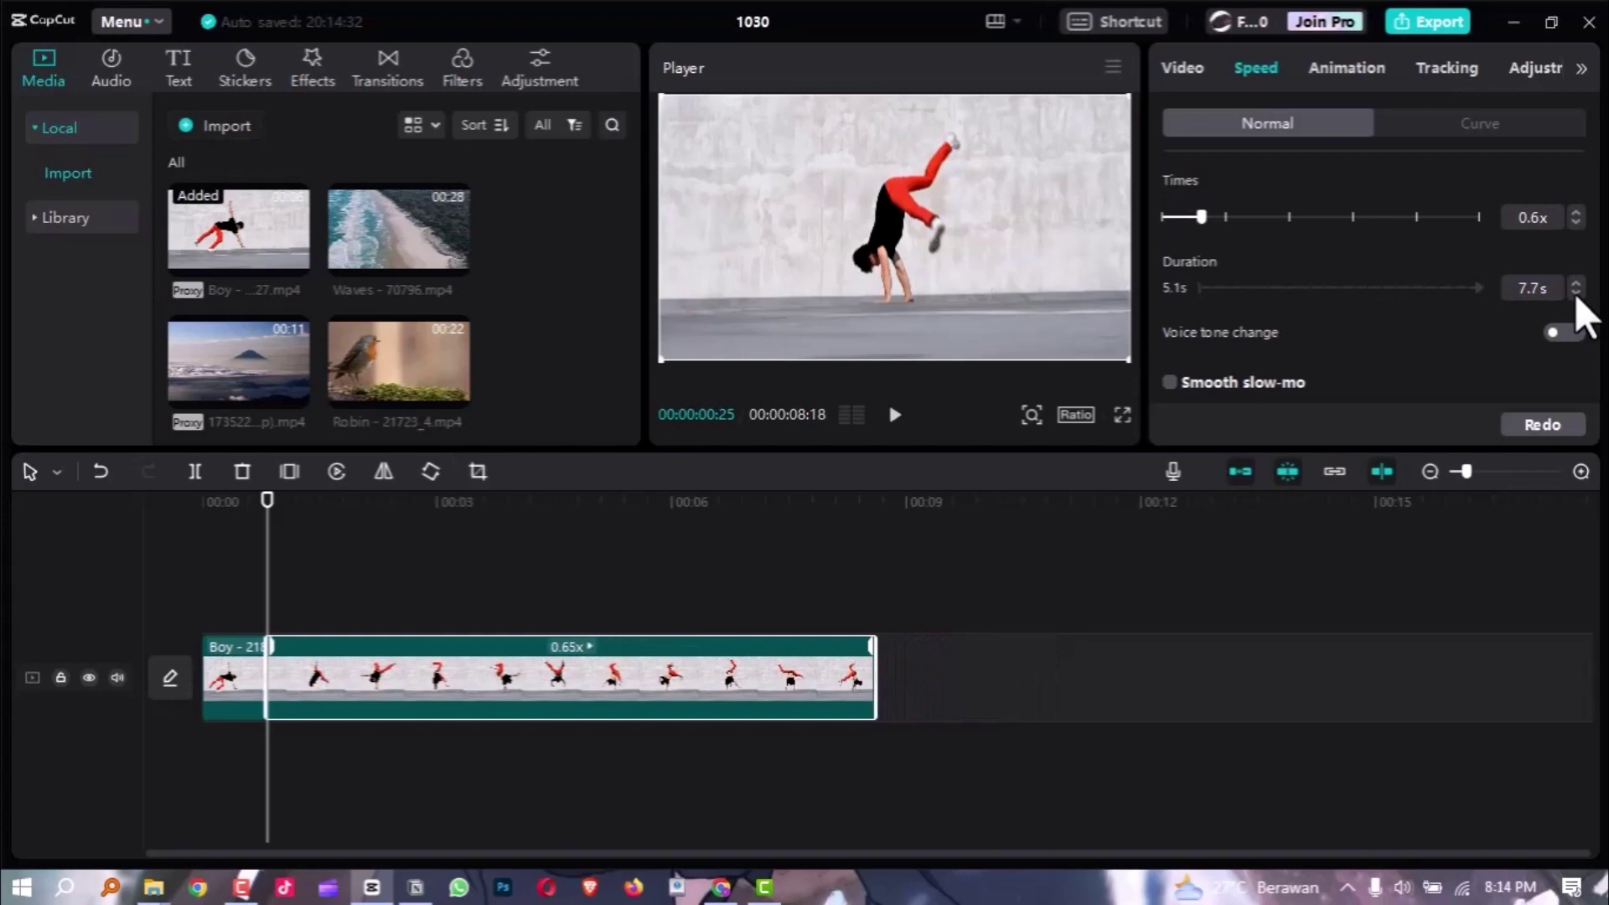
pyautogui.click(1575, 293)
pyautogui.click(1575, 293)
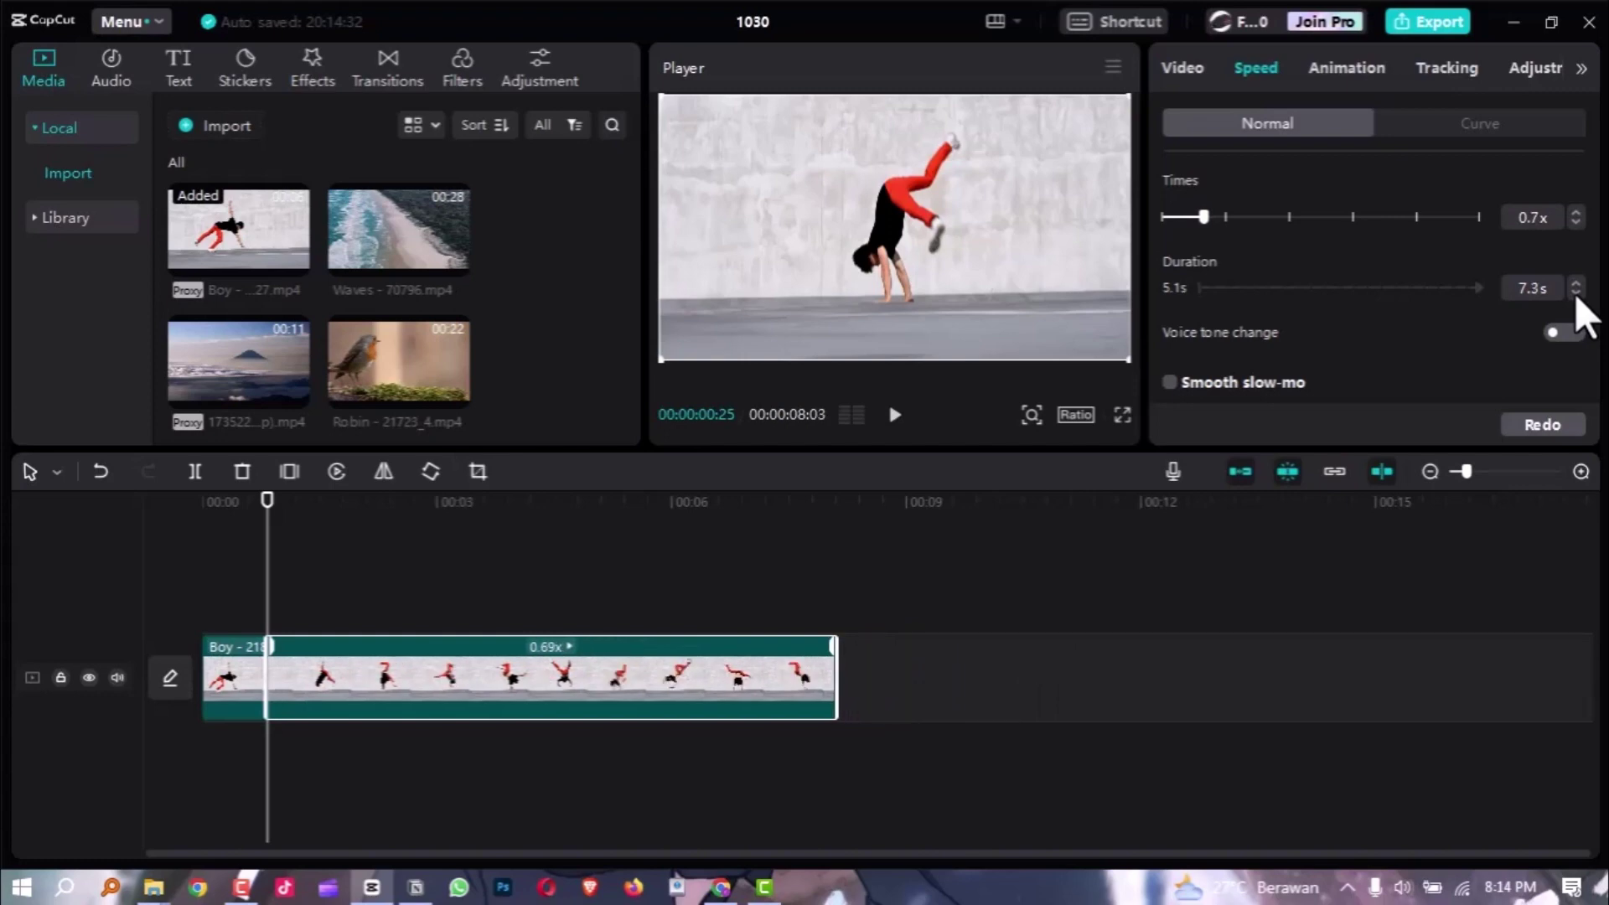
# Play back from just before the split and scrub through the slowed clip to check how smoothly it moves.
pyautogui.moveTo(269, 494); pyautogui.dragTo(244, 530)
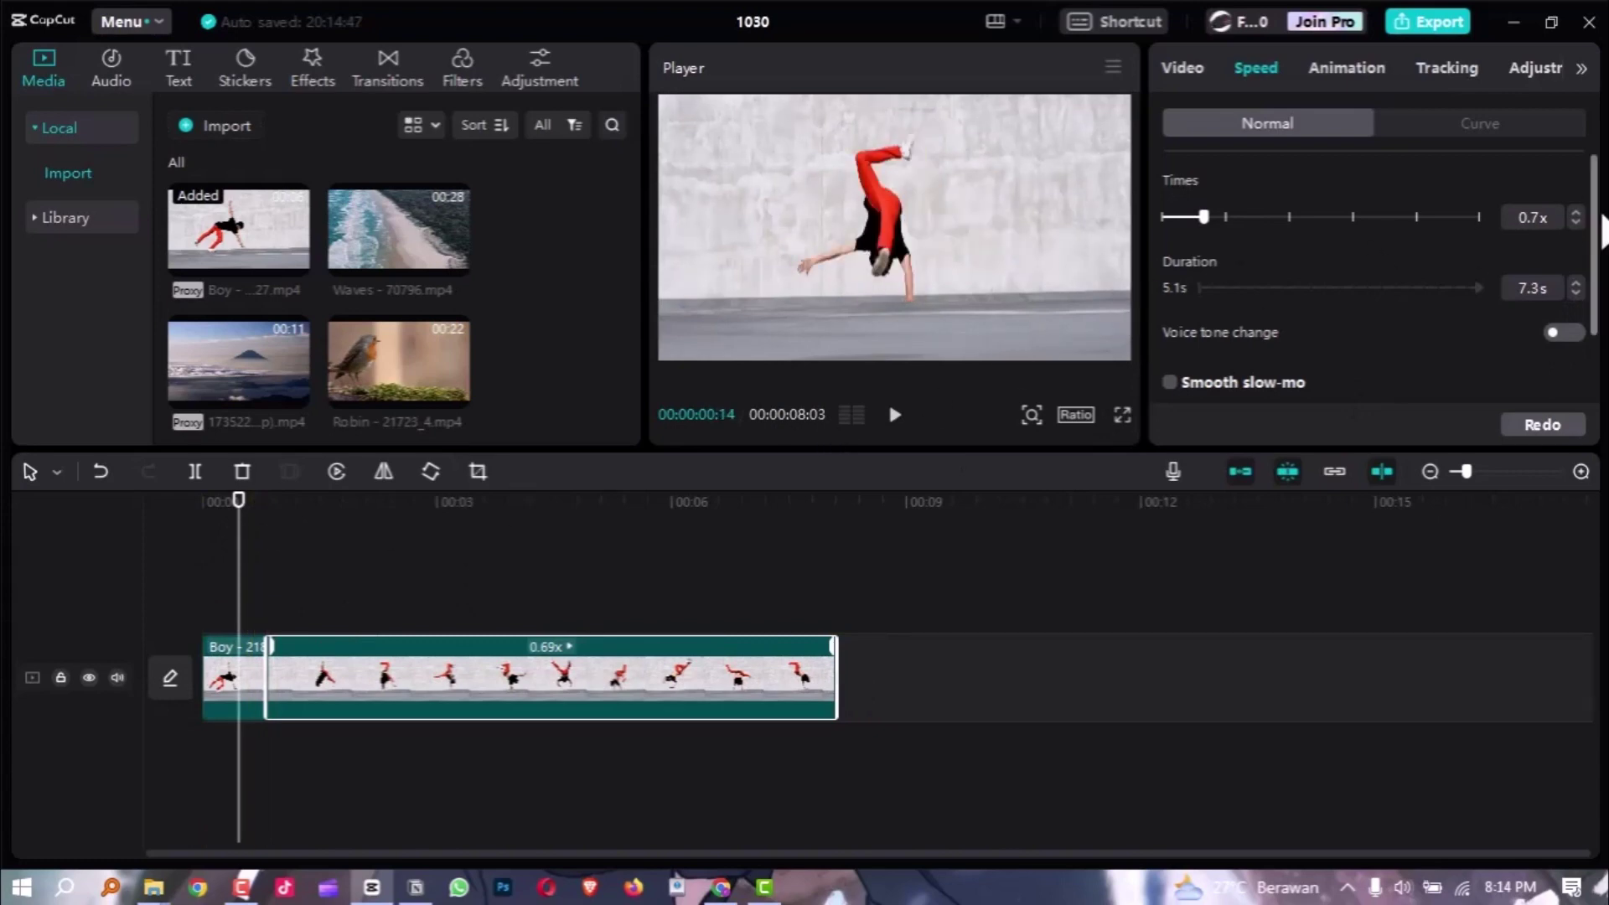
pyautogui.press('space')
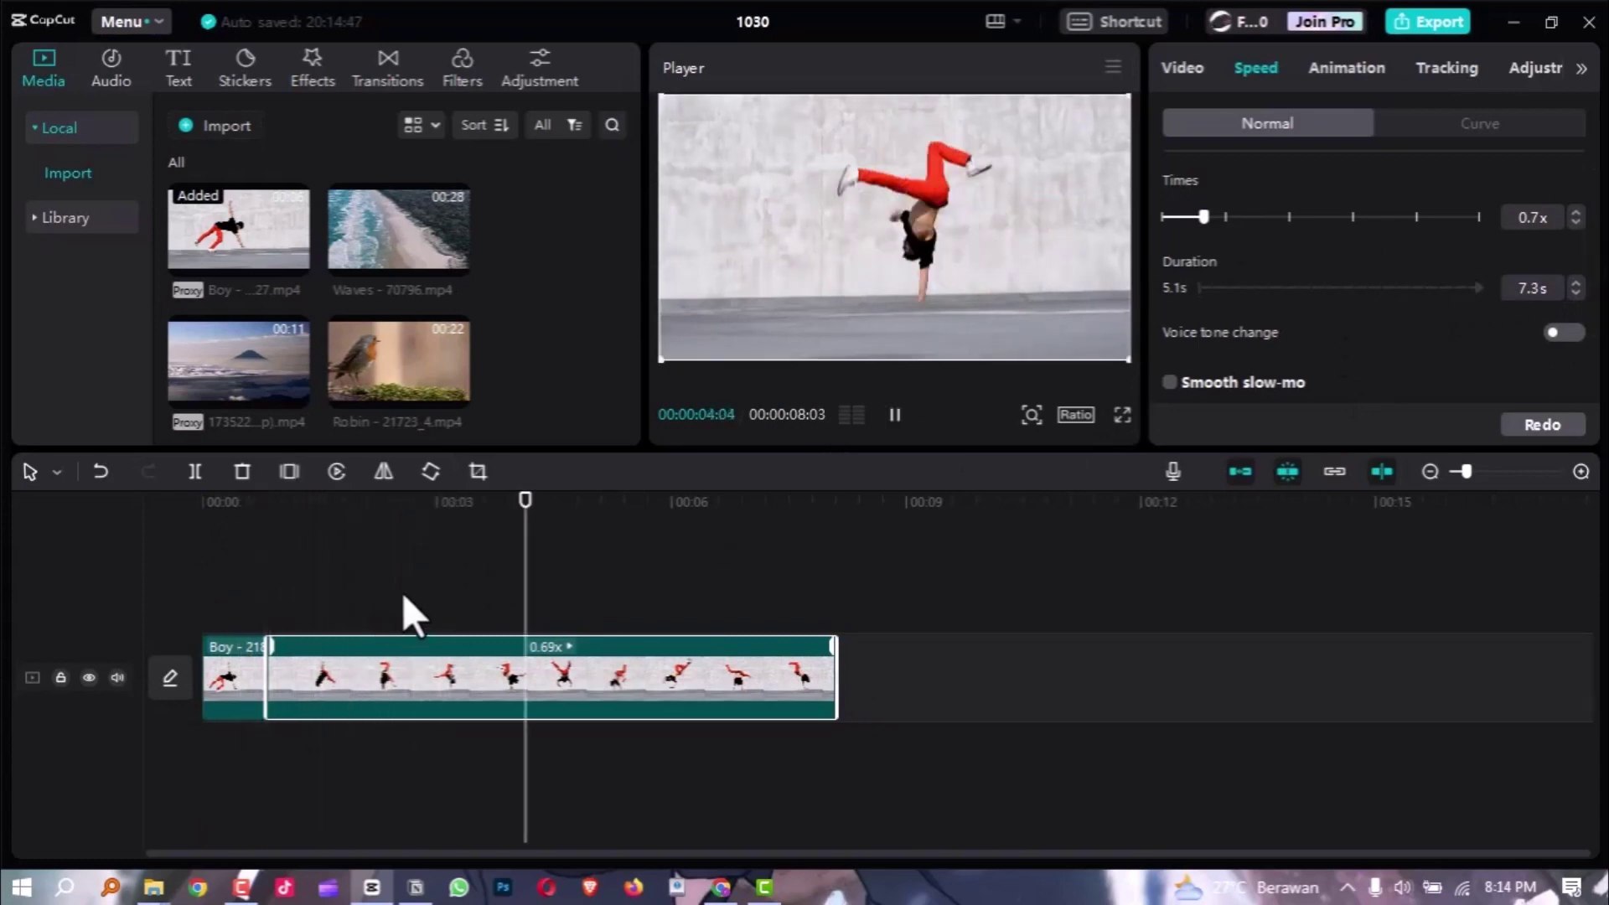
pyautogui.hotkey('ctrl', 'shift', 'f')
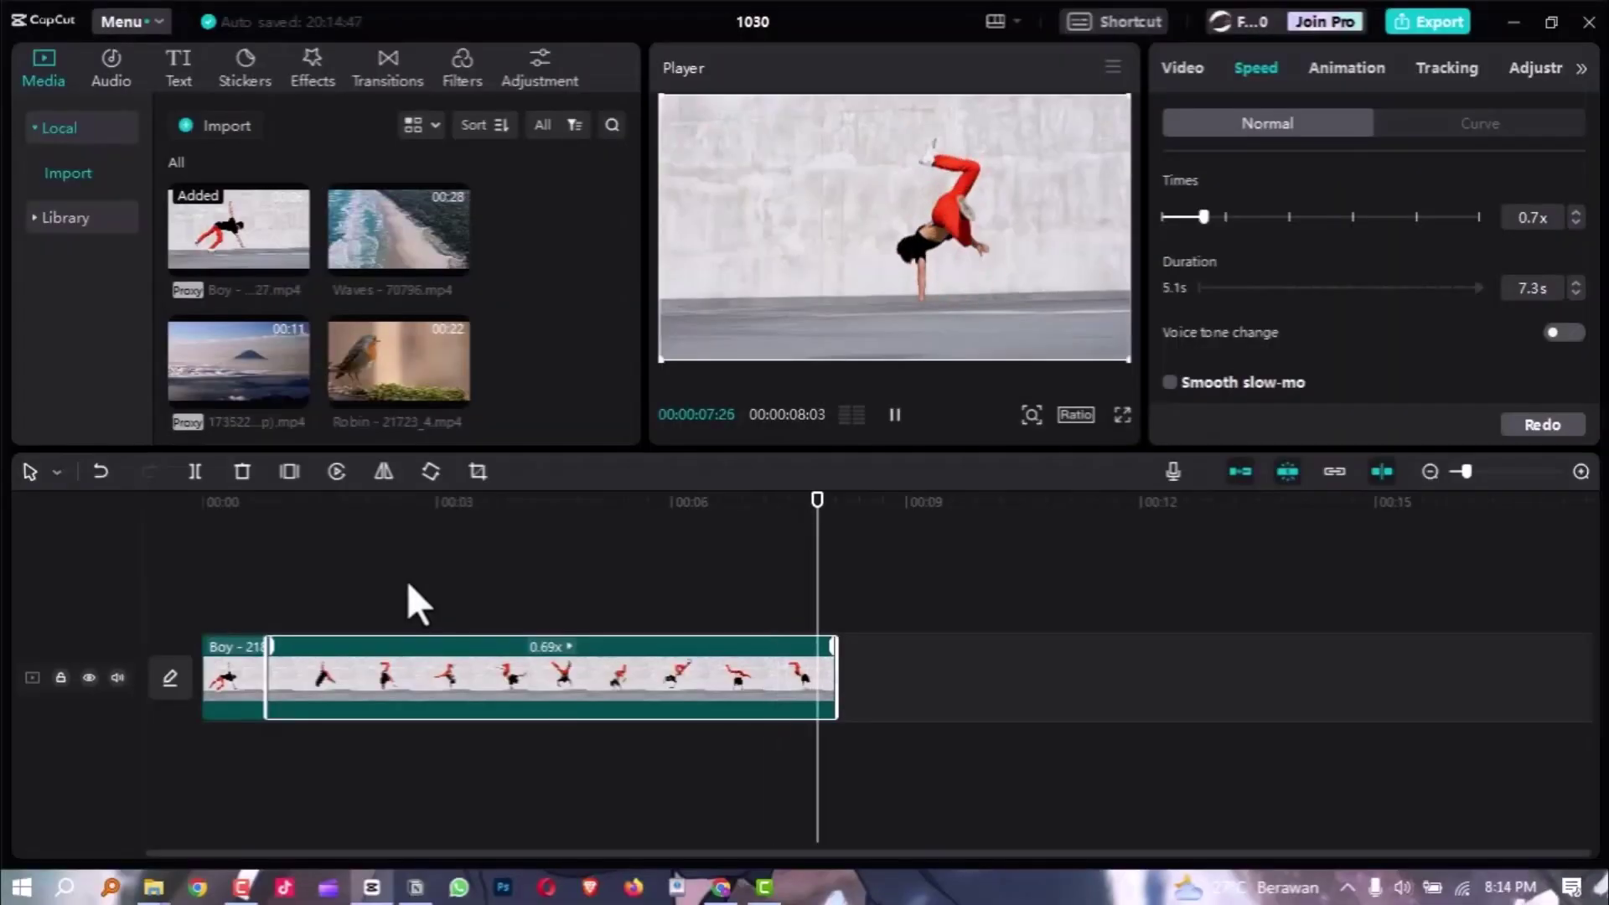
pyautogui.moveTo(387, 503); pyautogui.dragTo(362, 504)
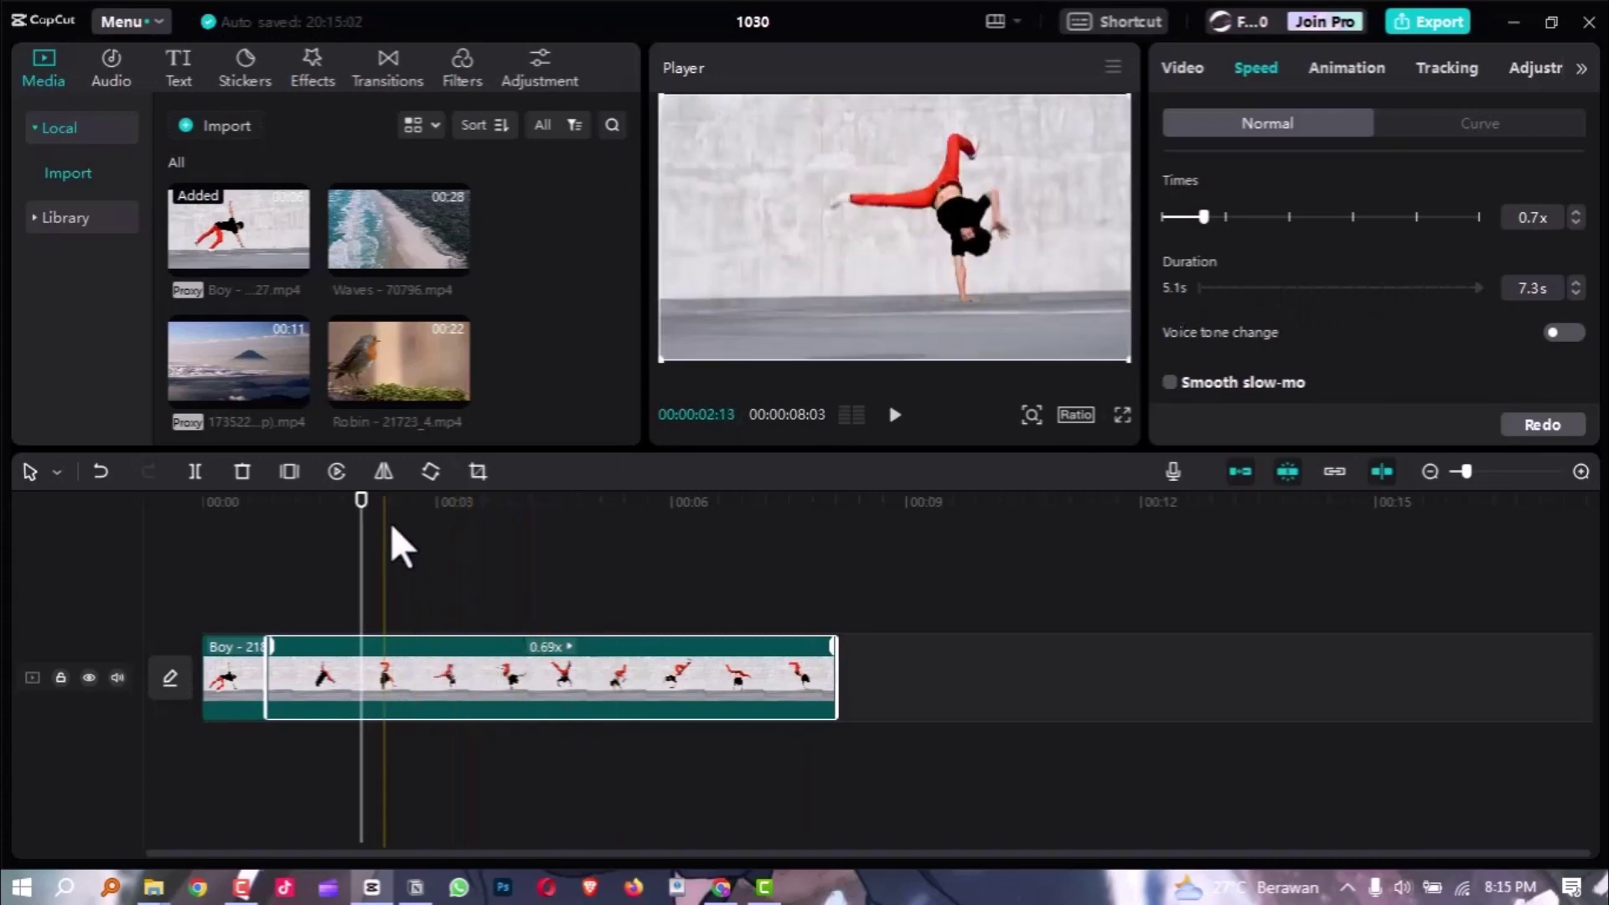
pyautogui.click(406, 503)
pyautogui.moveTo(390, 498); pyautogui.dragTo(464, 540)
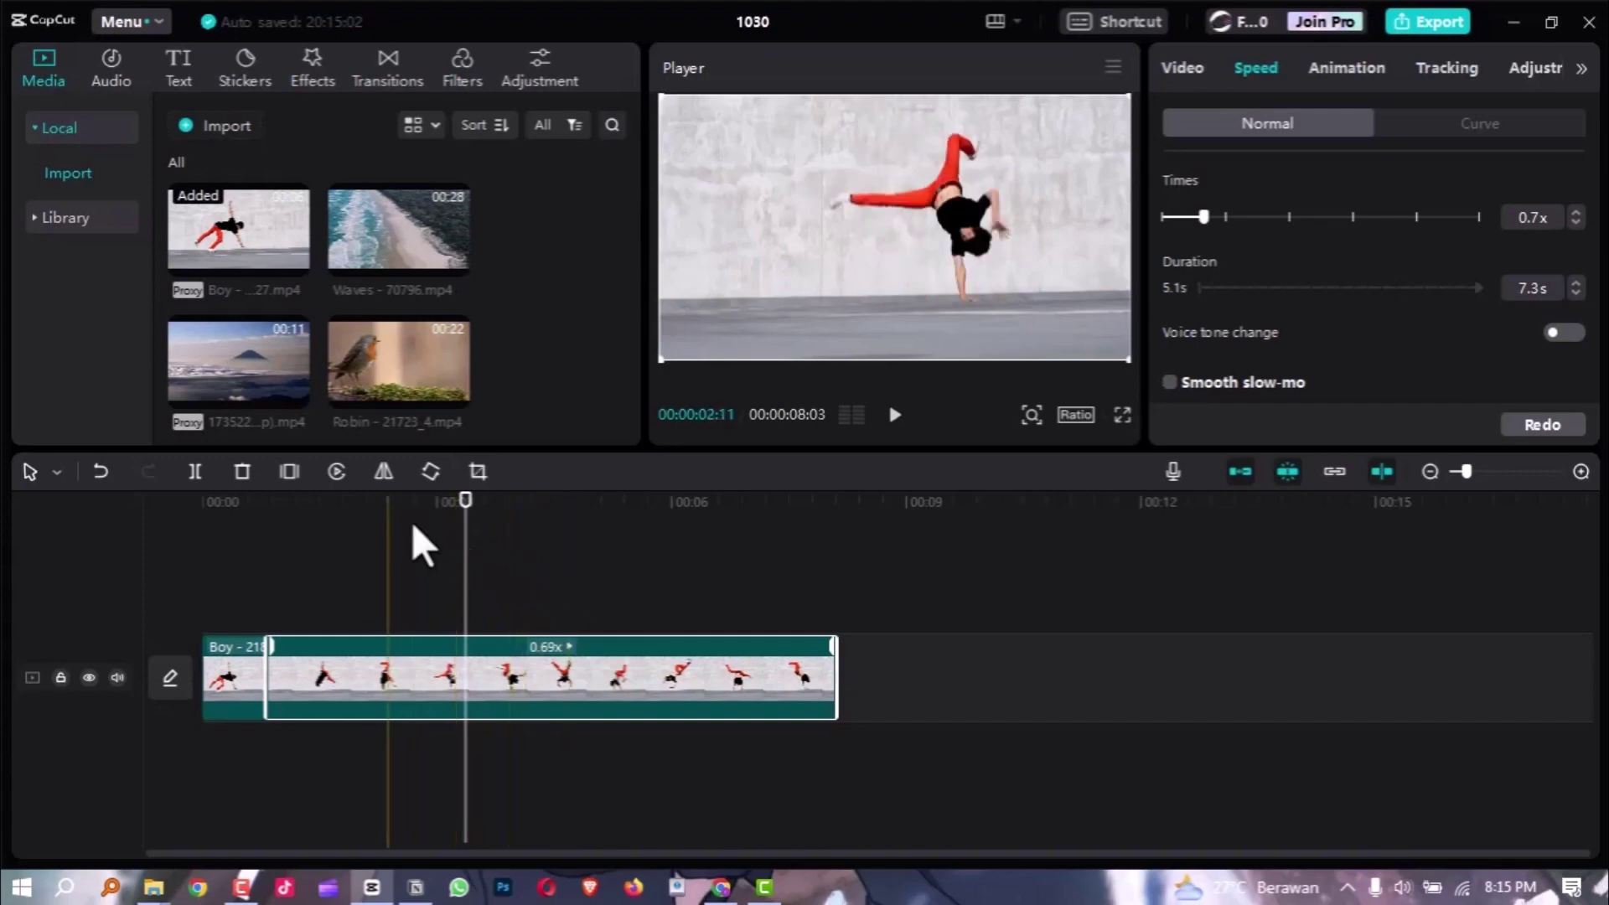
pyautogui.moveTo(391, 500); pyautogui.dragTo(408, 508)
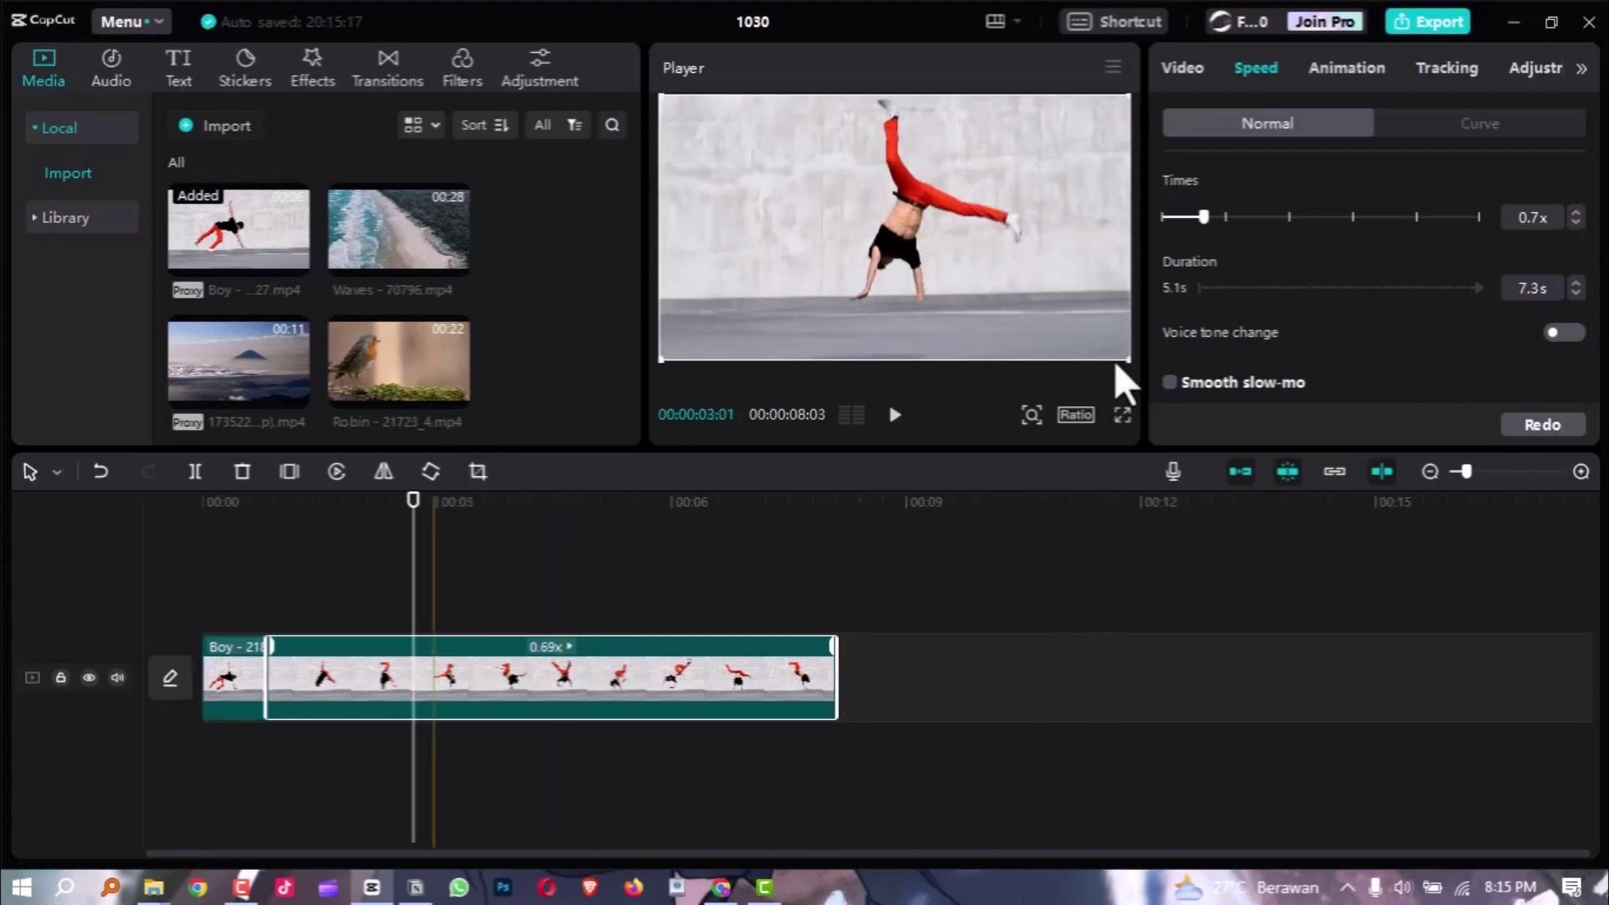
pyautogui.click(394, 515)
pyautogui.press('space')
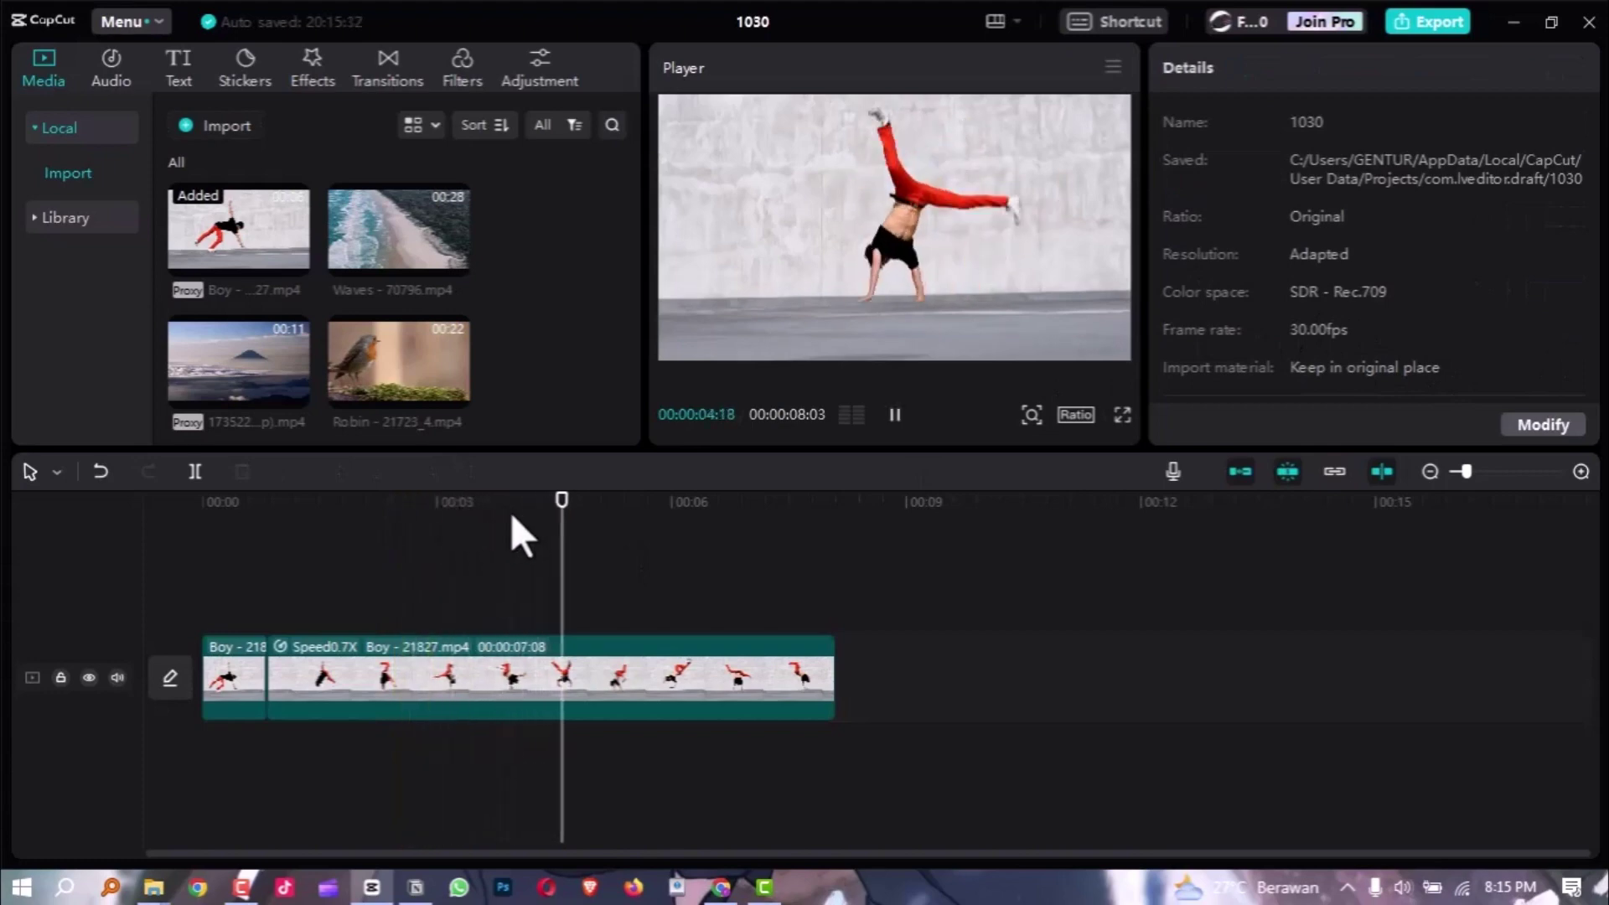
pyautogui.click(580, 652)
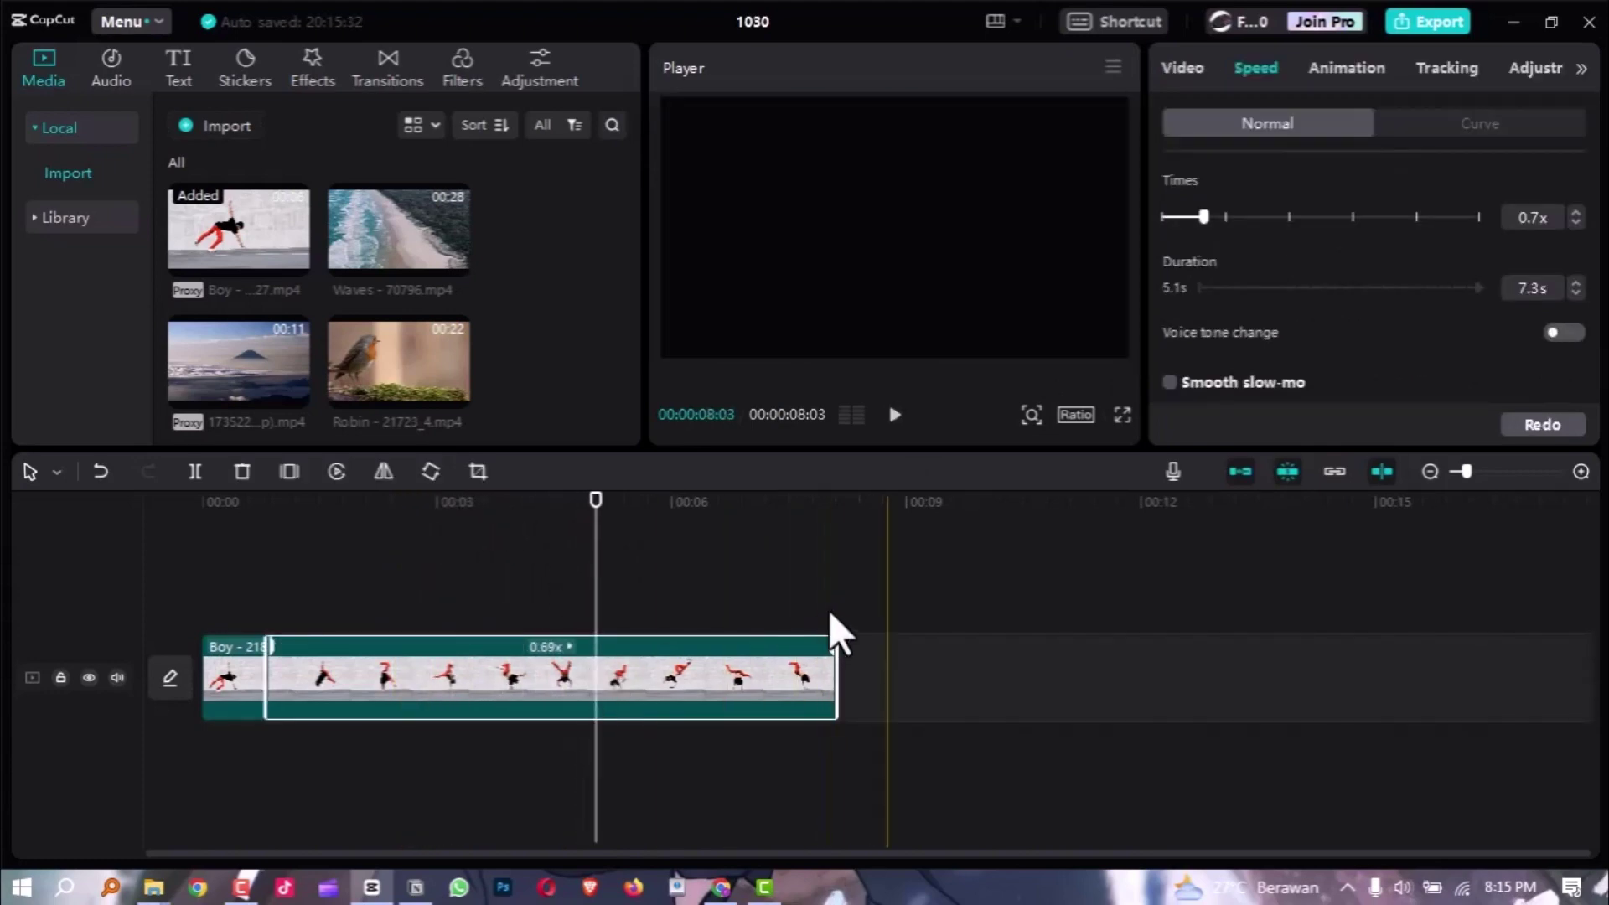
pyautogui.moveTo(389, 500); pyautogui.dragTo(441, 542)
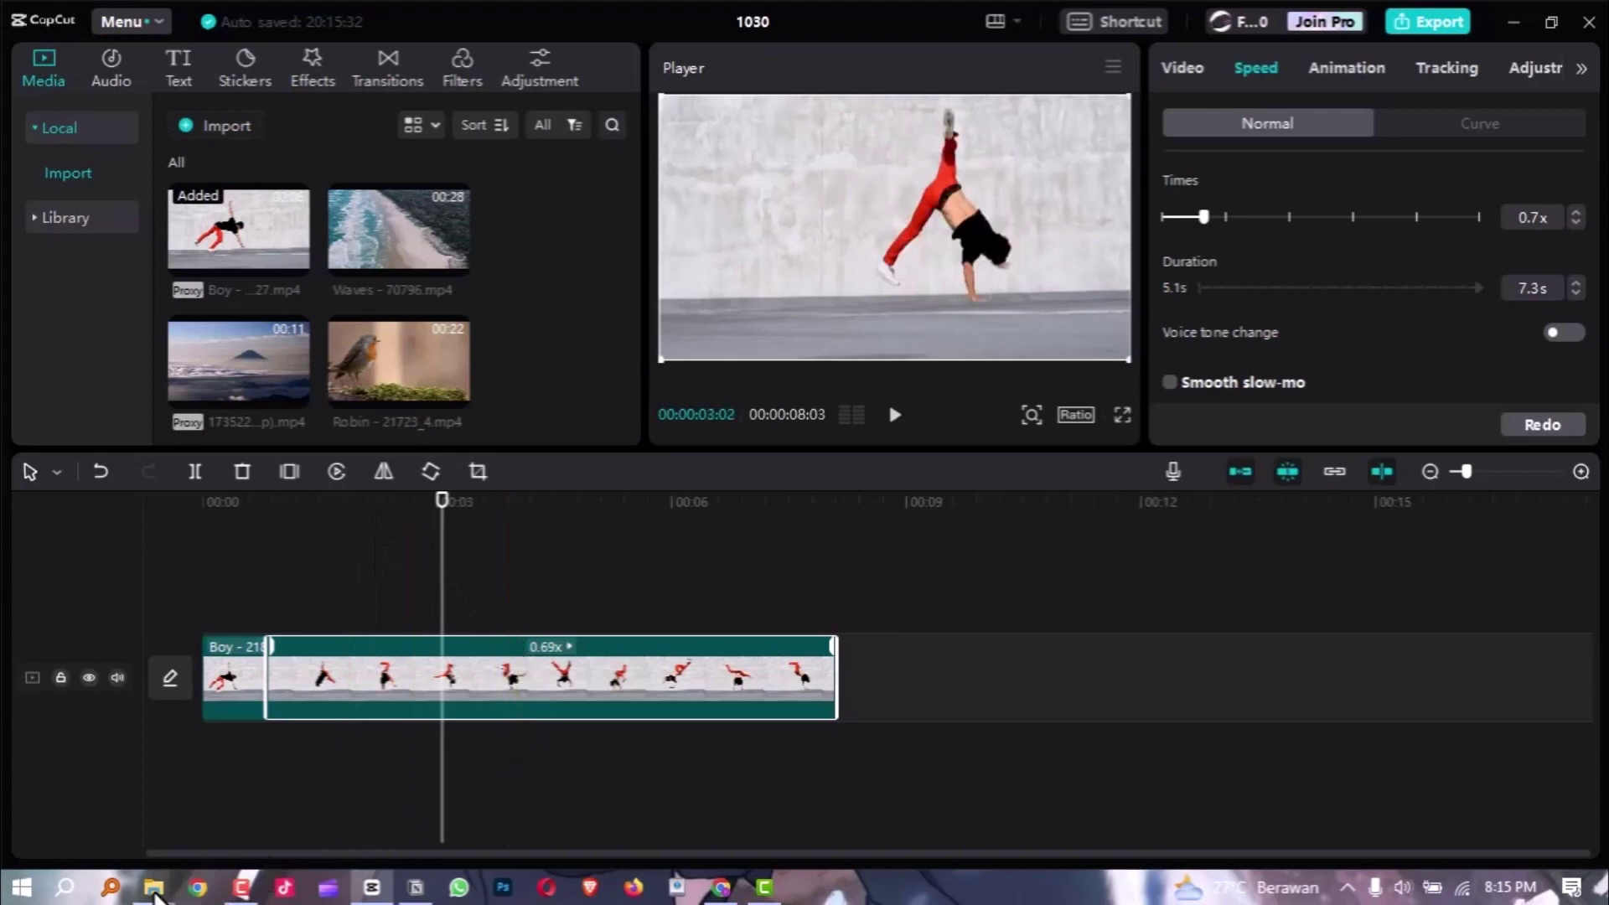
# Switch to the STOCK FOOTAGE EDITAN folder in File Explorer and check the source frame rate in the detailed properties of Boy - 21827.
pyautogui.moveTo(155, 895)
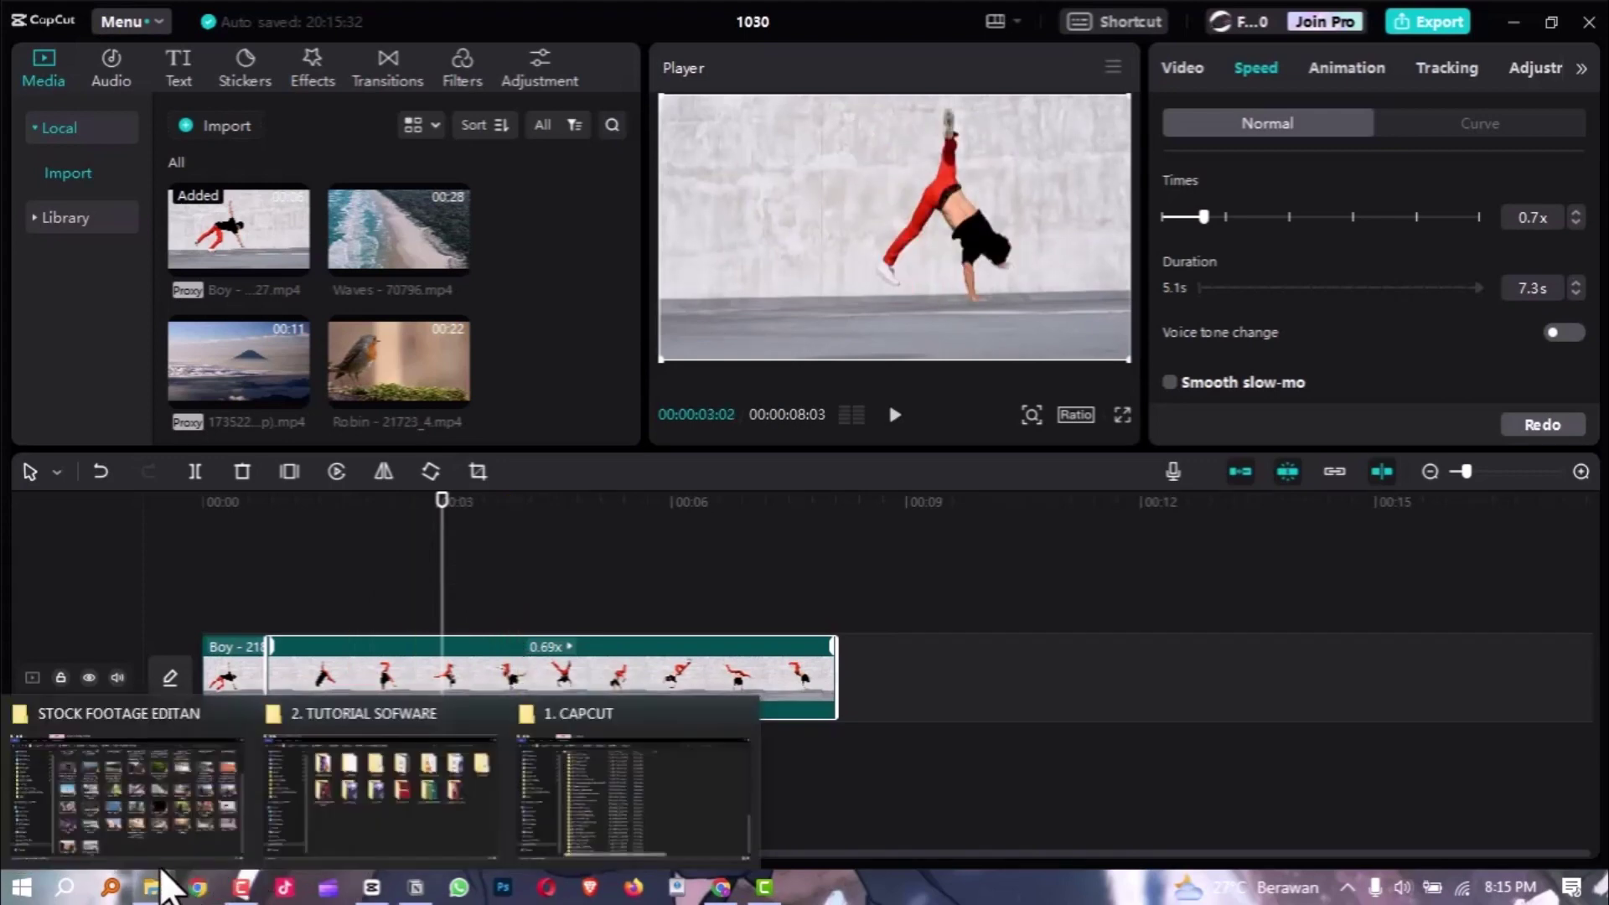
pyautogui.click(180, 781)
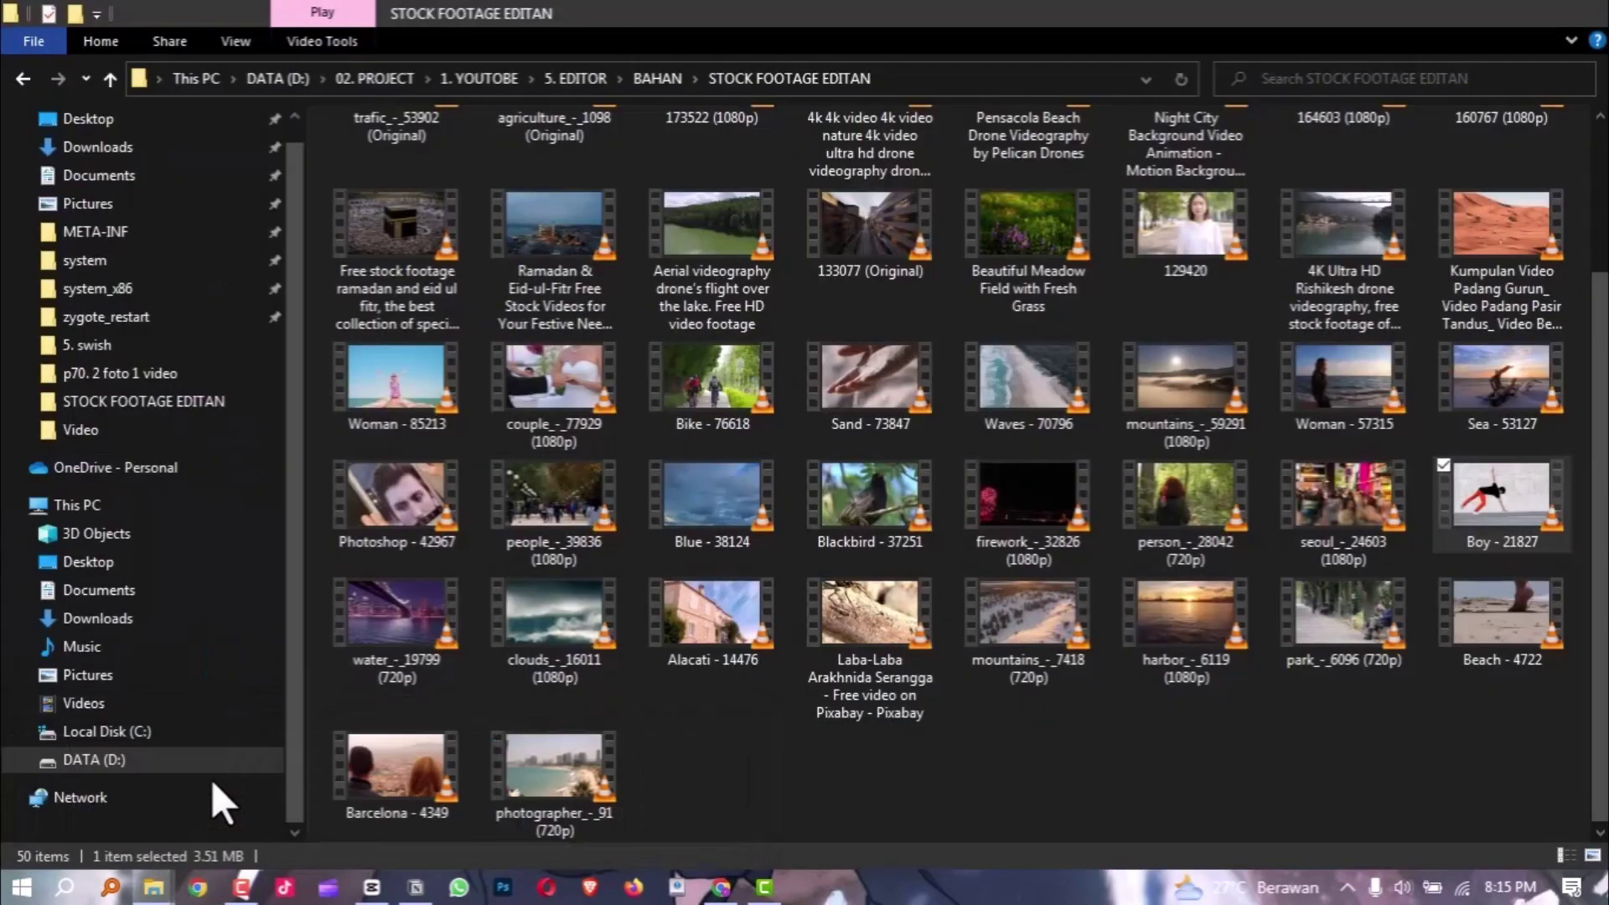
pyautogui.rightClick(1509, 491)
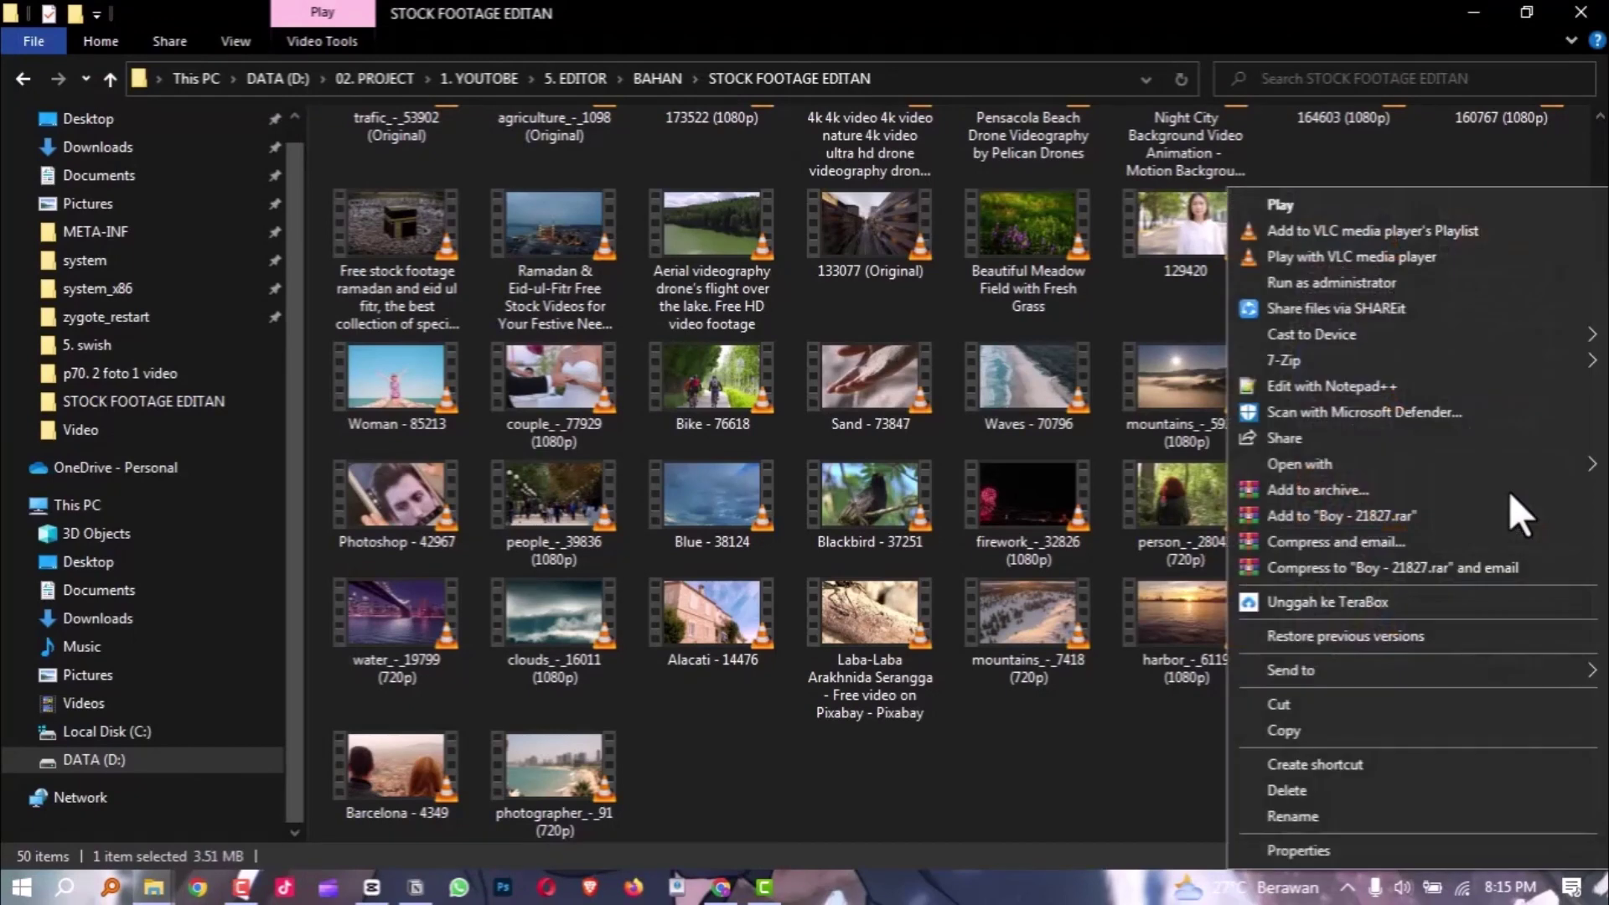
pyautogui.click(1314, 843)
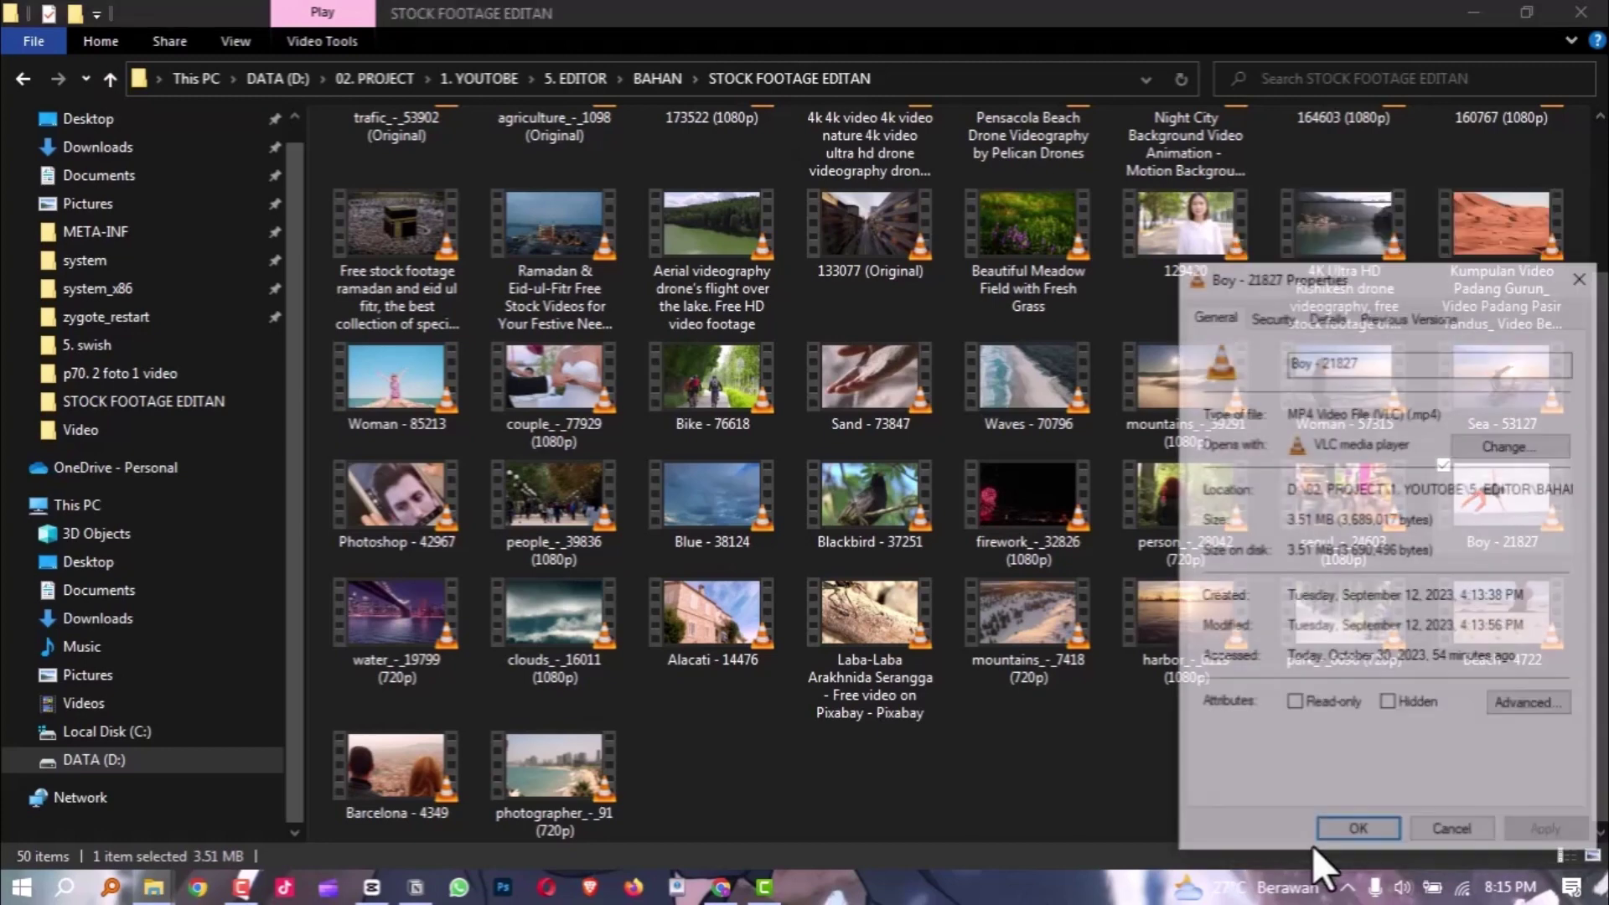
pyautogui.click(1337, 316)
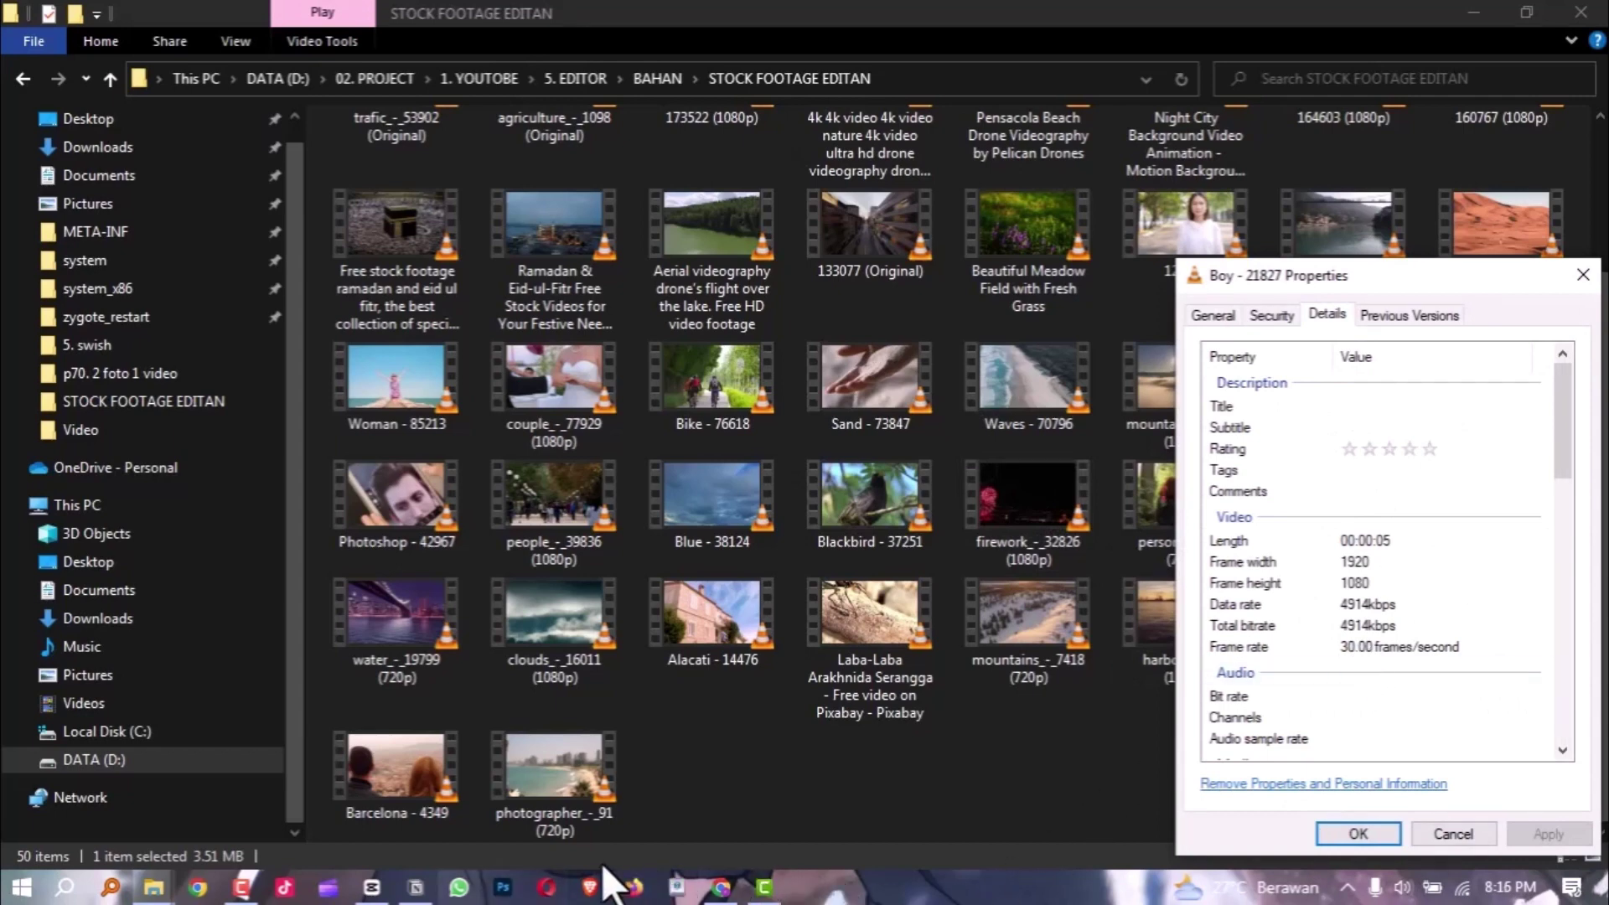
# Return to CapCut and scrub through the slowed clip to examine its motion frame by frame.
pyautogui.click(371, 887)
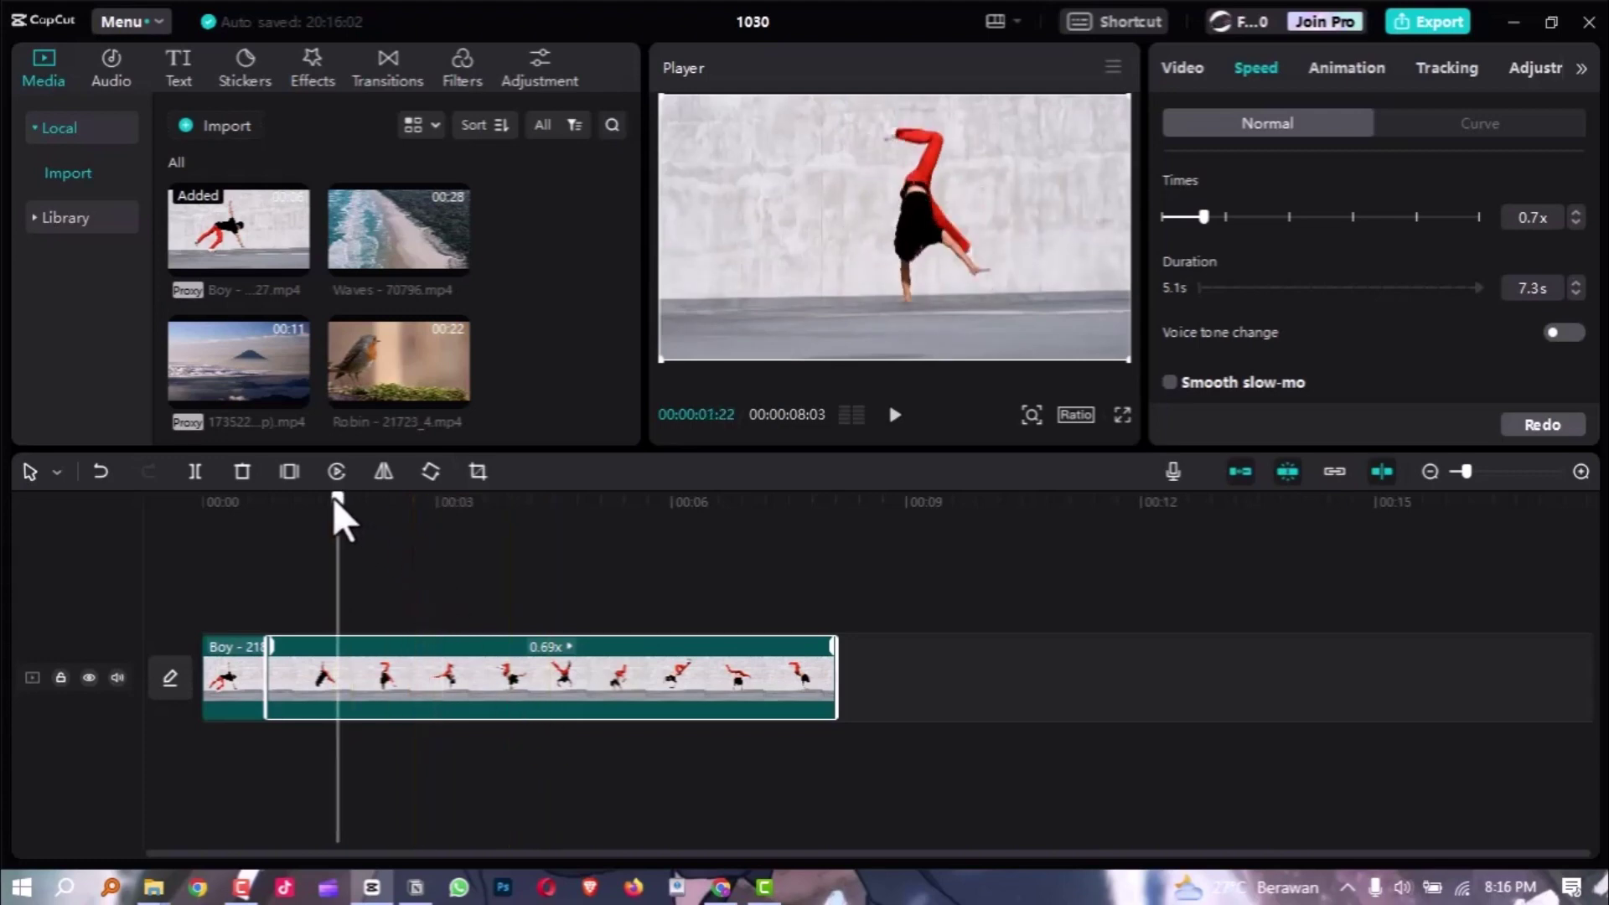
pyautogui.moveTo(442, 521); pyautogui.dragTo(444, 521)
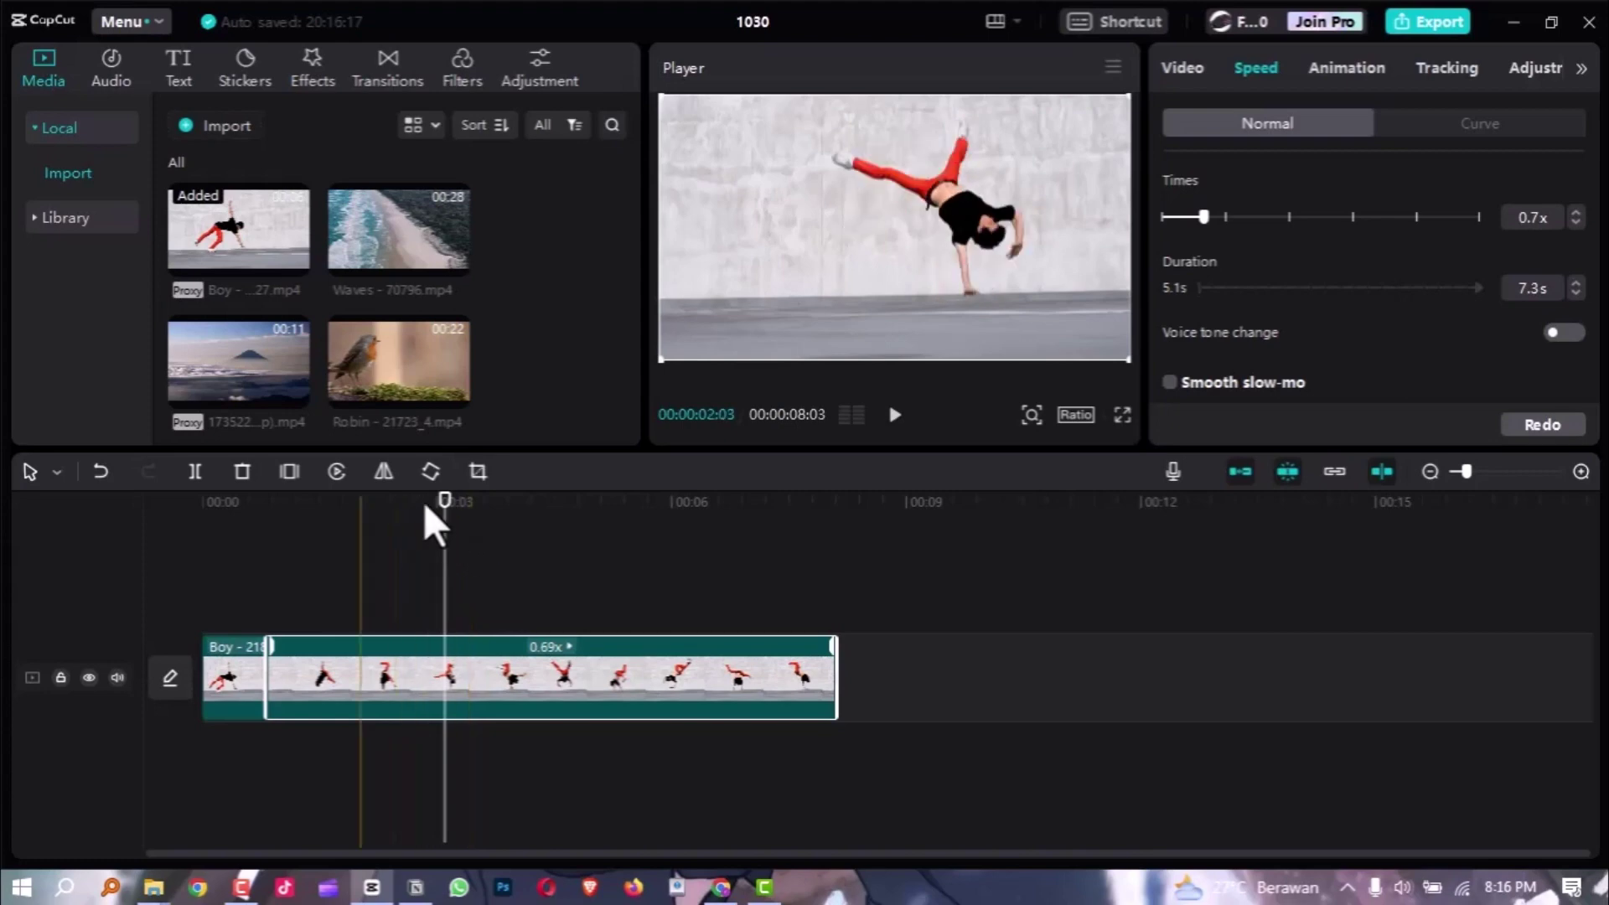
pyautogui.click(385, 503)
pyautogui.moveTo(359, 503); pyautogui.dragTo(579, 571)
# Set the second clip's normal speed to 0.5x with the playhead at about 00:00:01:11.
pyautogui.click(309, 502)
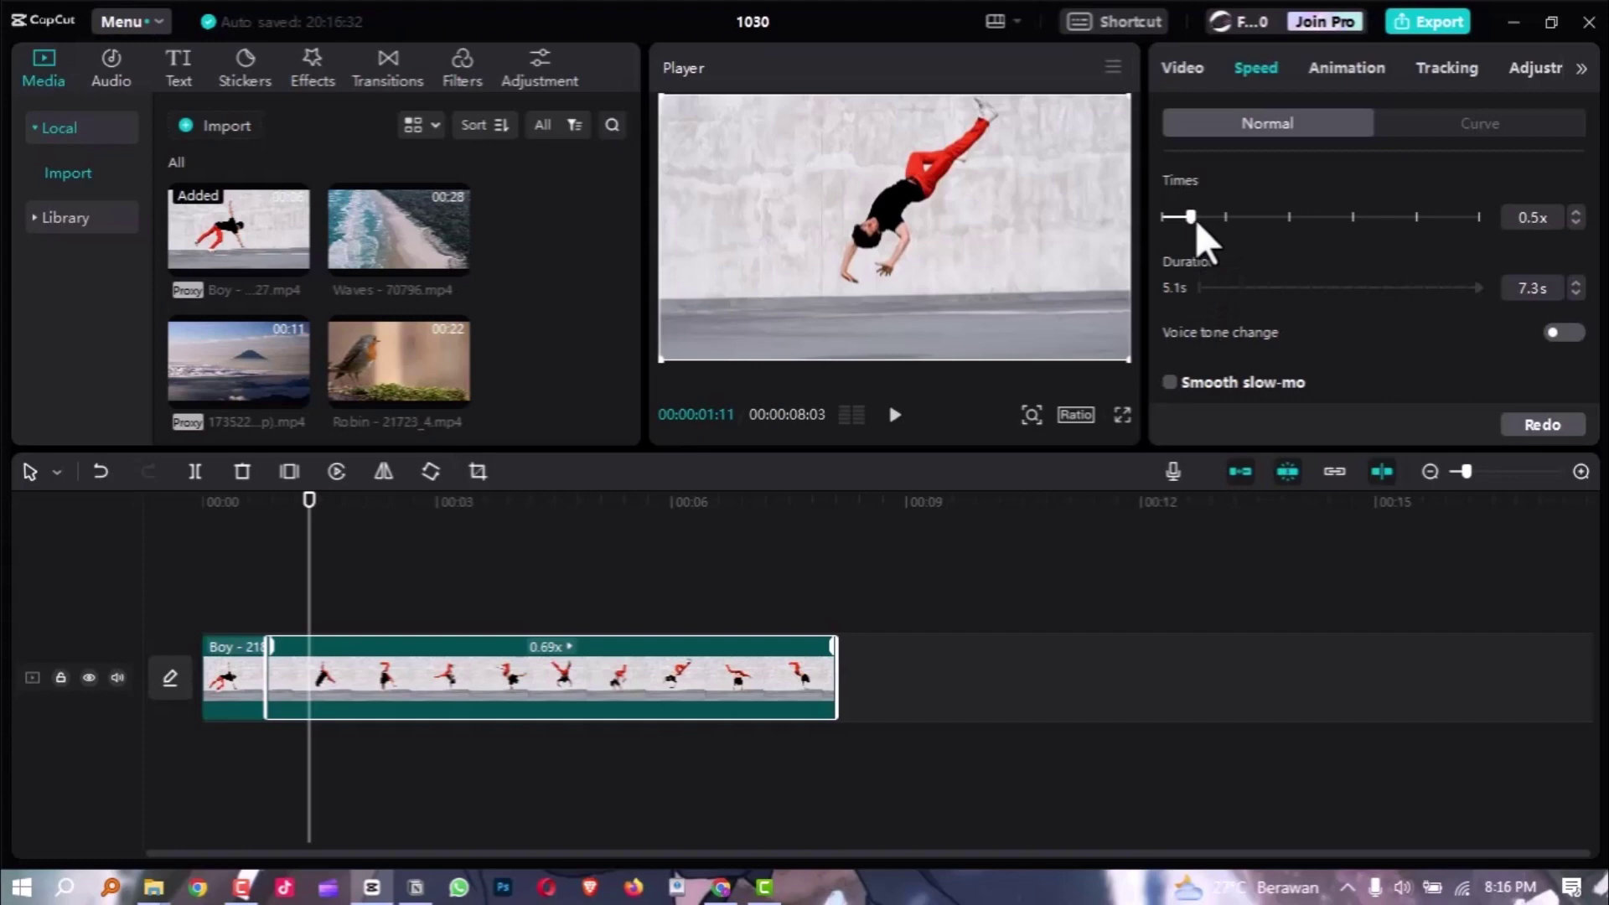
pyautogui.moveTo(1194, 220); pyautogui.dragTo(1191, 220)
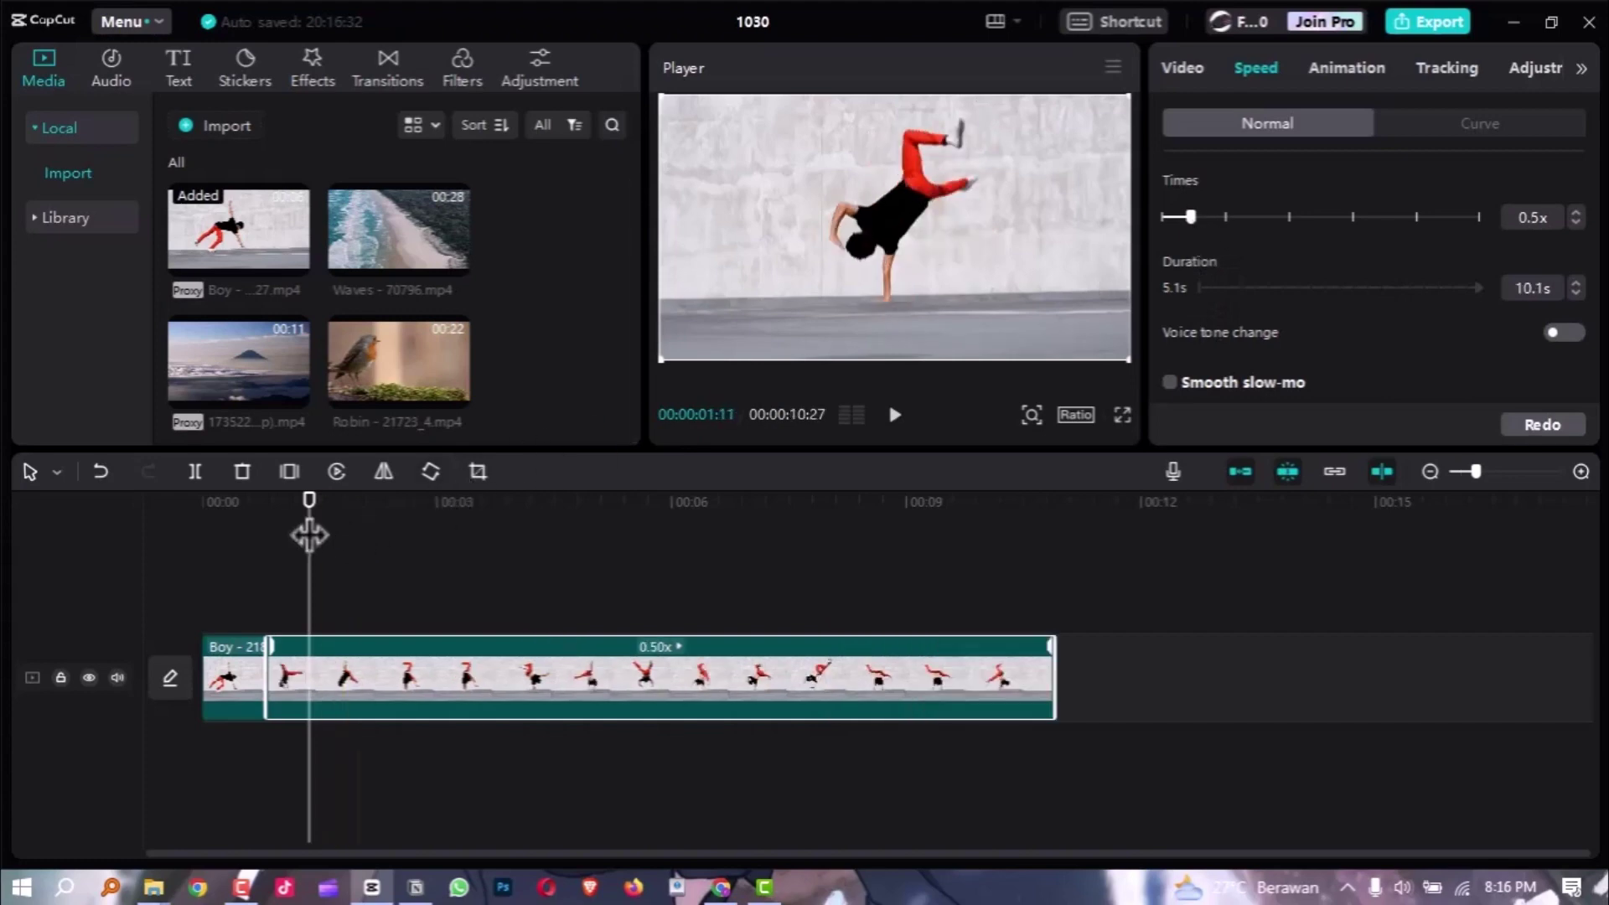
# Scrub through the 0.5x clip and play it full screen from about 00:00:01:22 to check how smoothly it moves.
pyautogui.moveTo(310, 535); pyautogui.dragTo(425, 511)
pyautogui.click(392, 527)
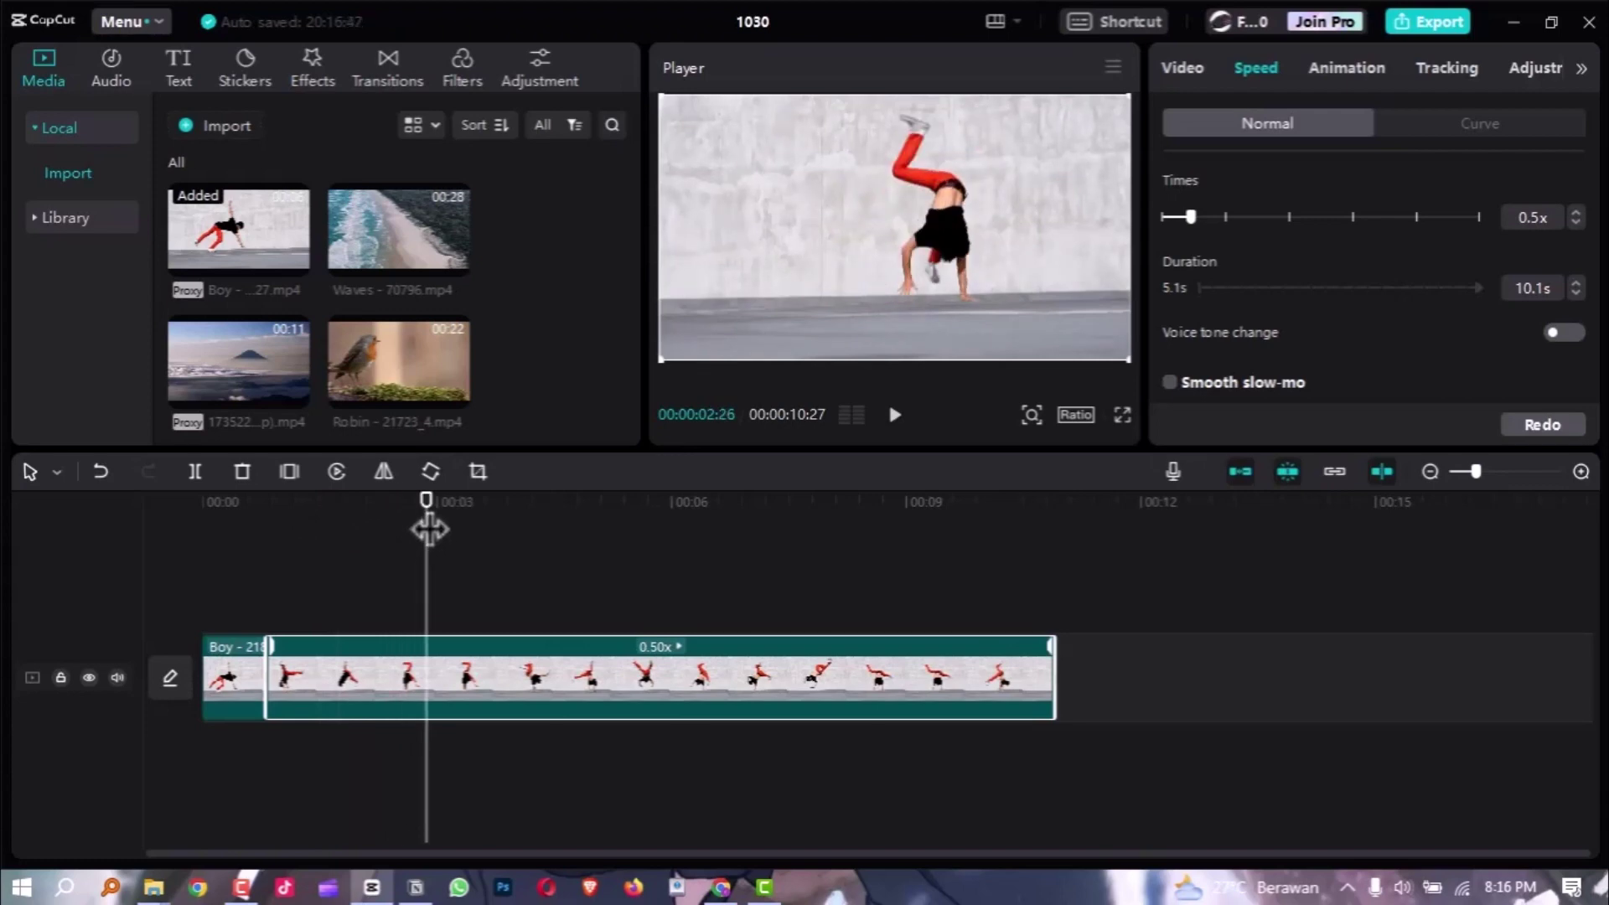
pyautogui.click(353, 503)
pyautogui.moveTo(351, 503); pyautogui.dragTo(339, 506)
pyautogui.press('space')
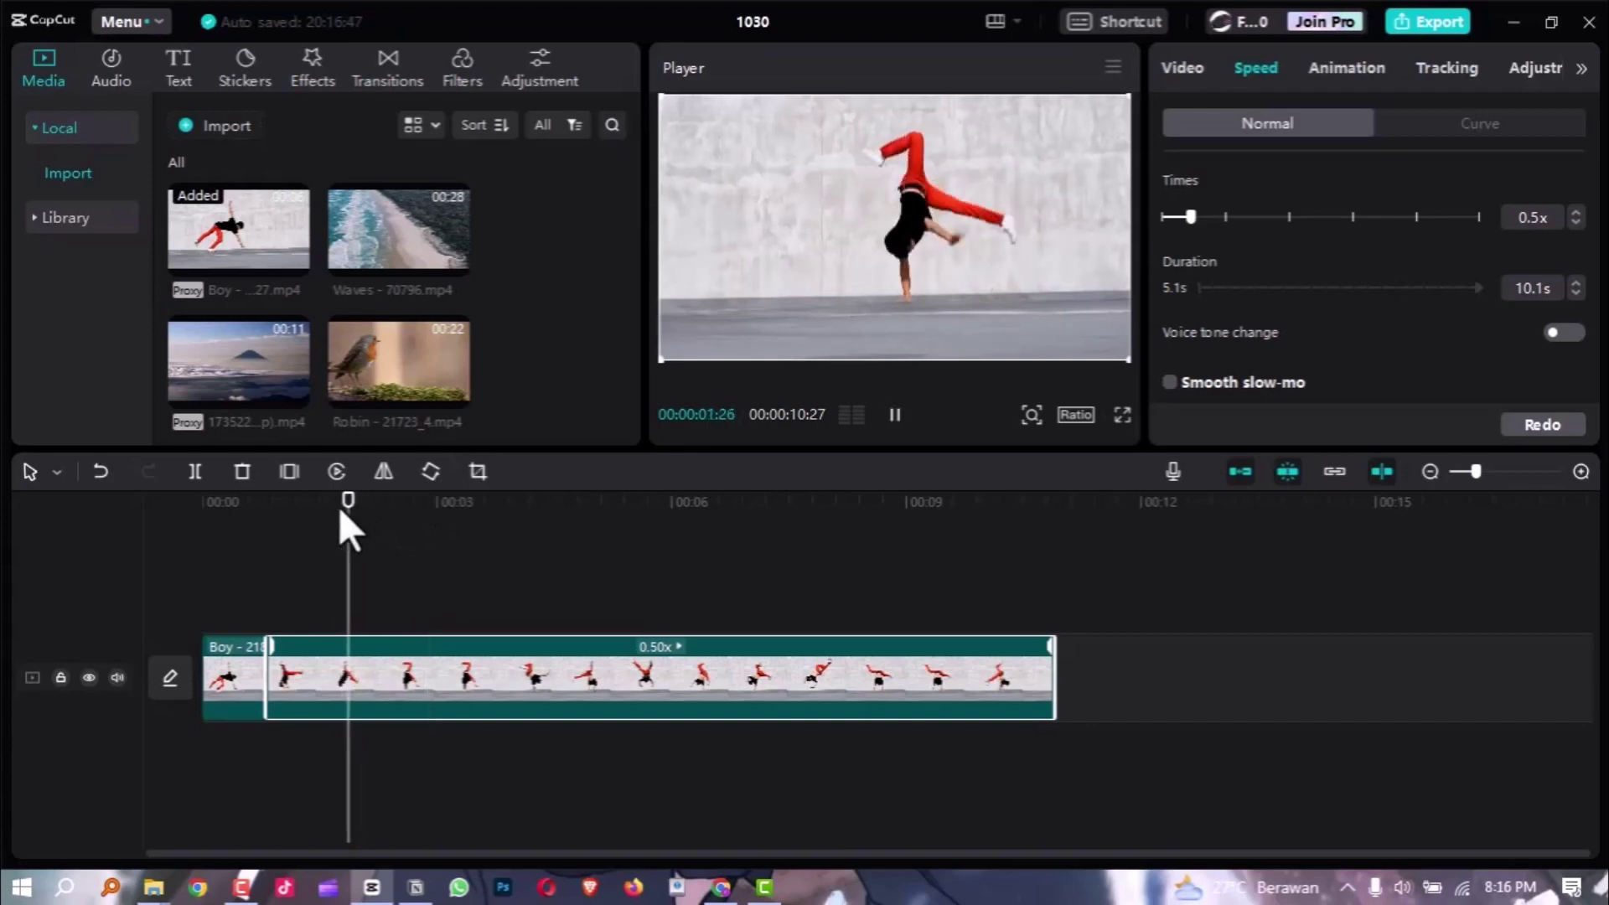
pyautogui.hotkey('ctrl', 'shift', 'f')
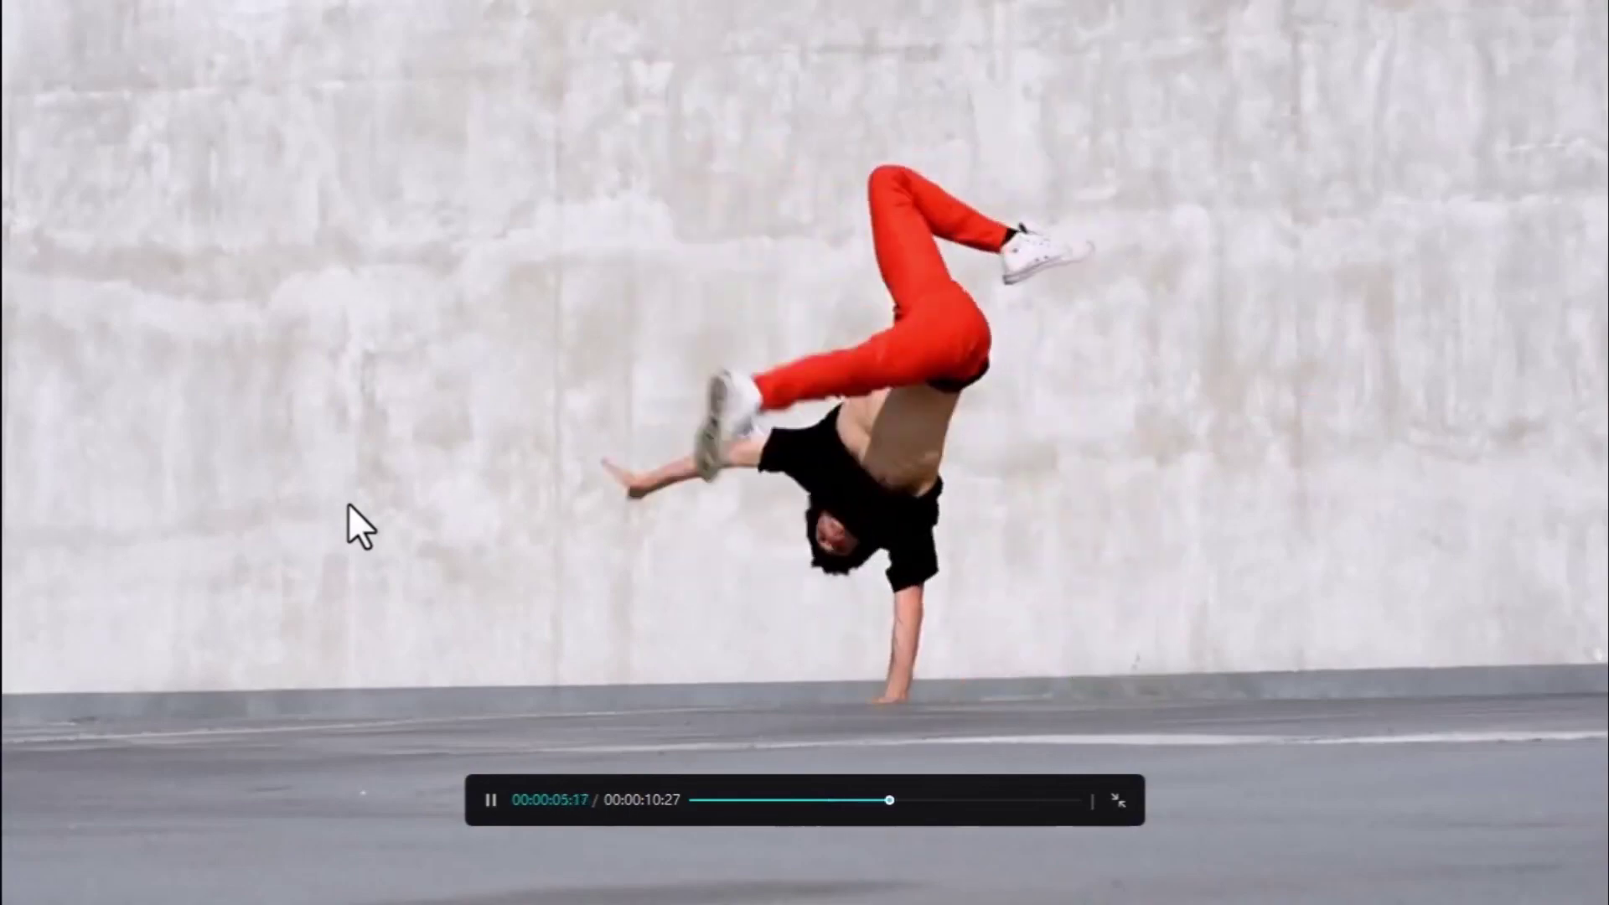
pyautogui.press('Escape')
pyautogui.press('space')
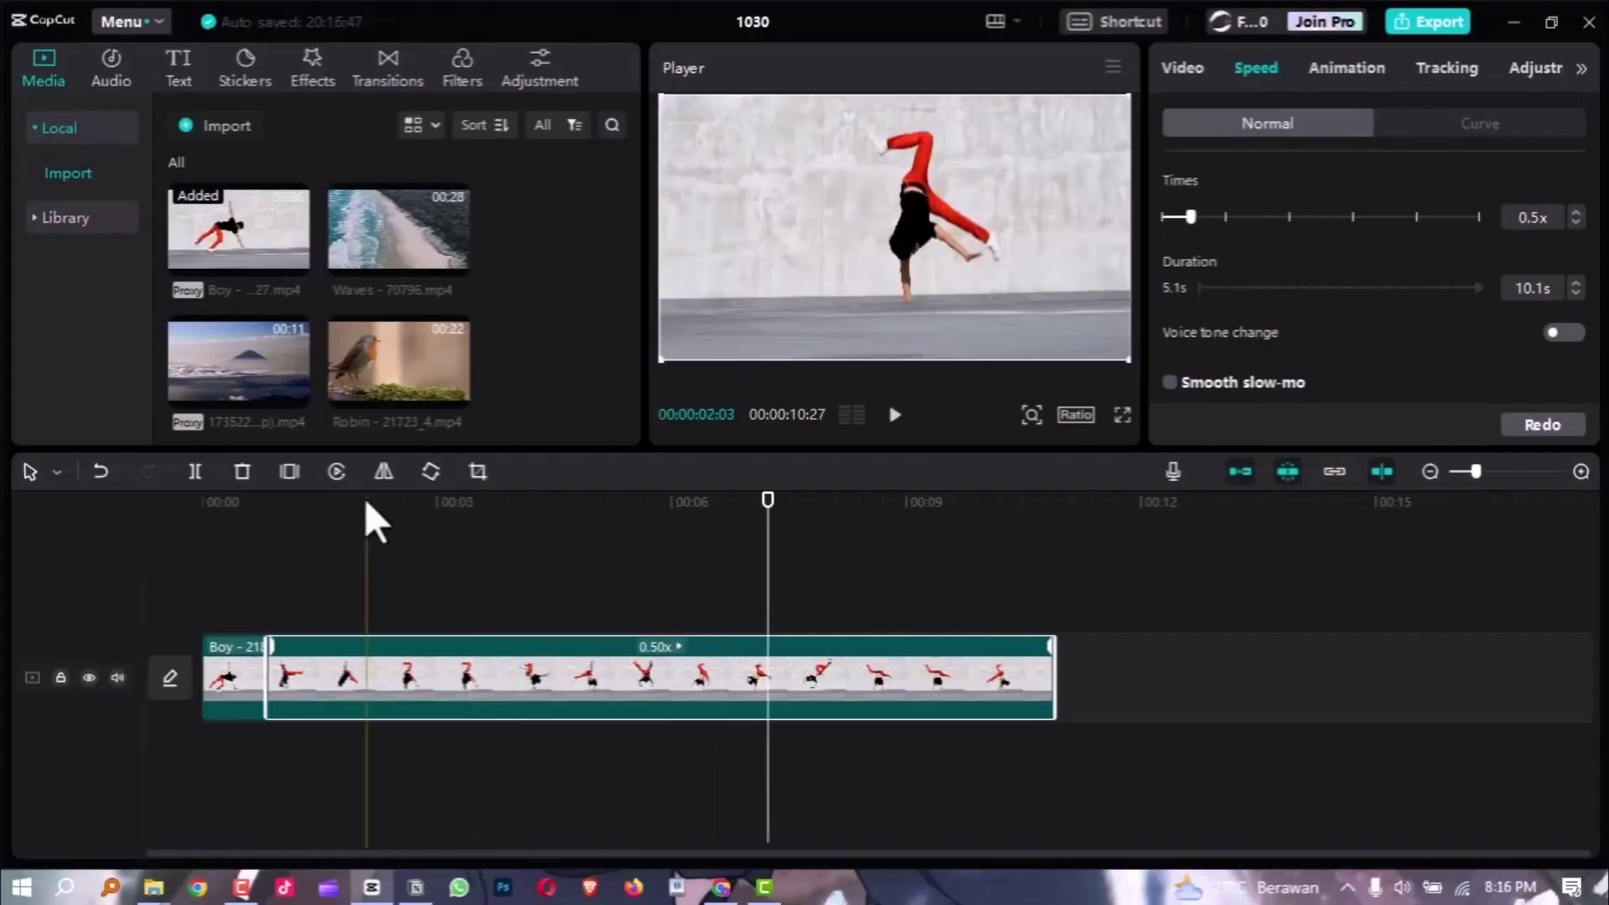
# Inspect frames between about 00:00:01:17 and 00:00:02:11 and review the clip's speed settings down to the Smooth slow-mo option.
pyautogui.moveTo(364, 498); pyautogui.dragTo(330, 506)
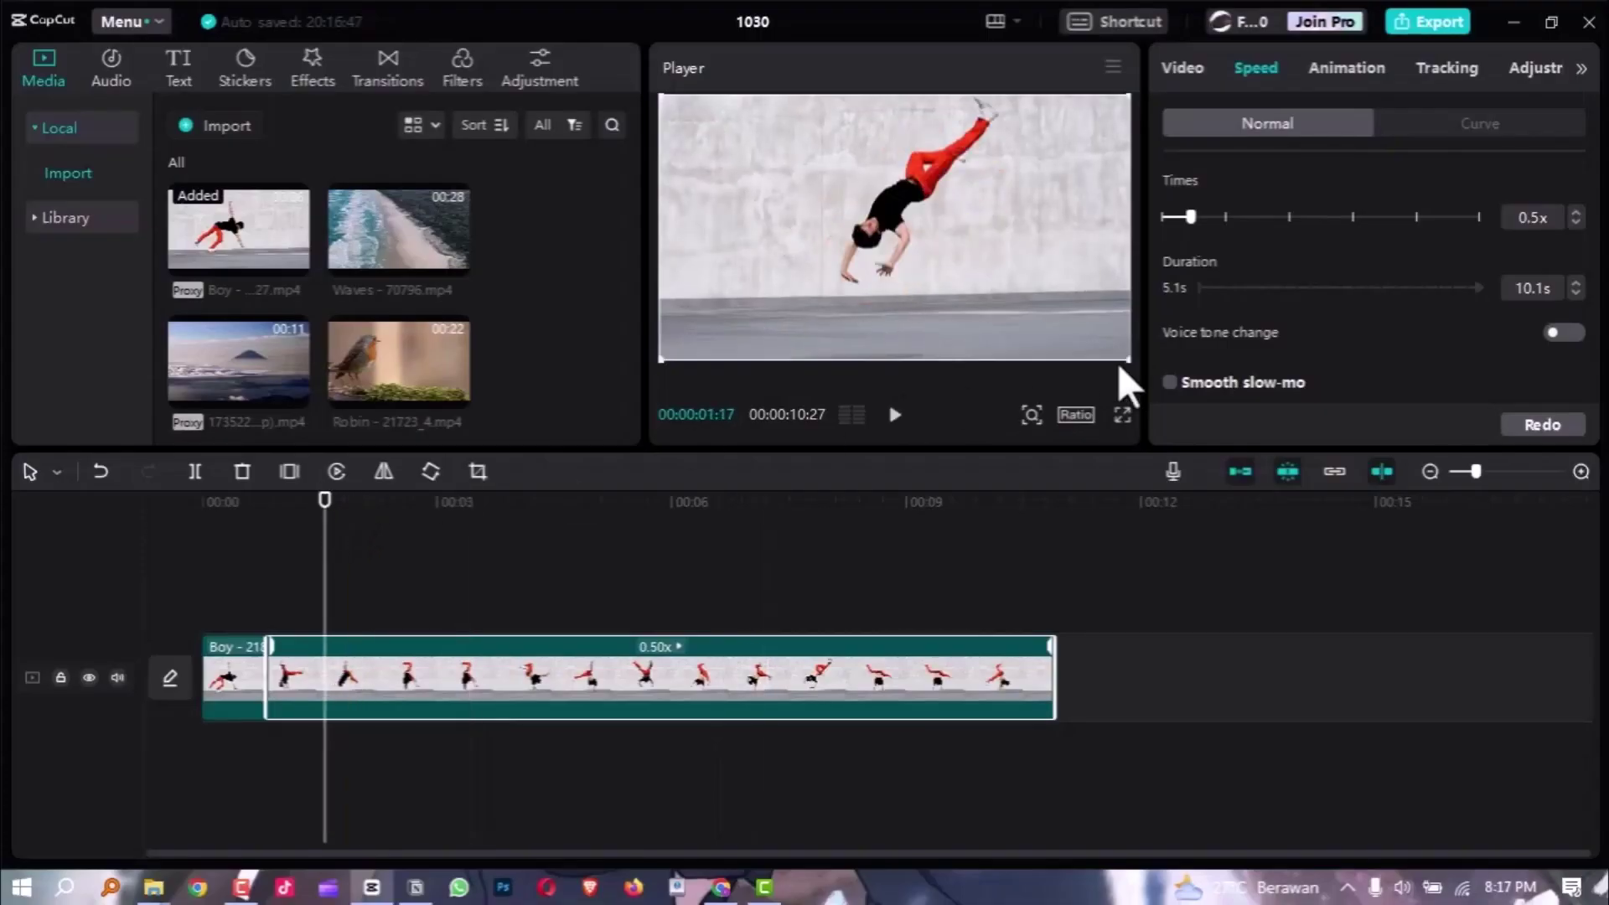
pyautogui.scroll(-2, 1371, 323)
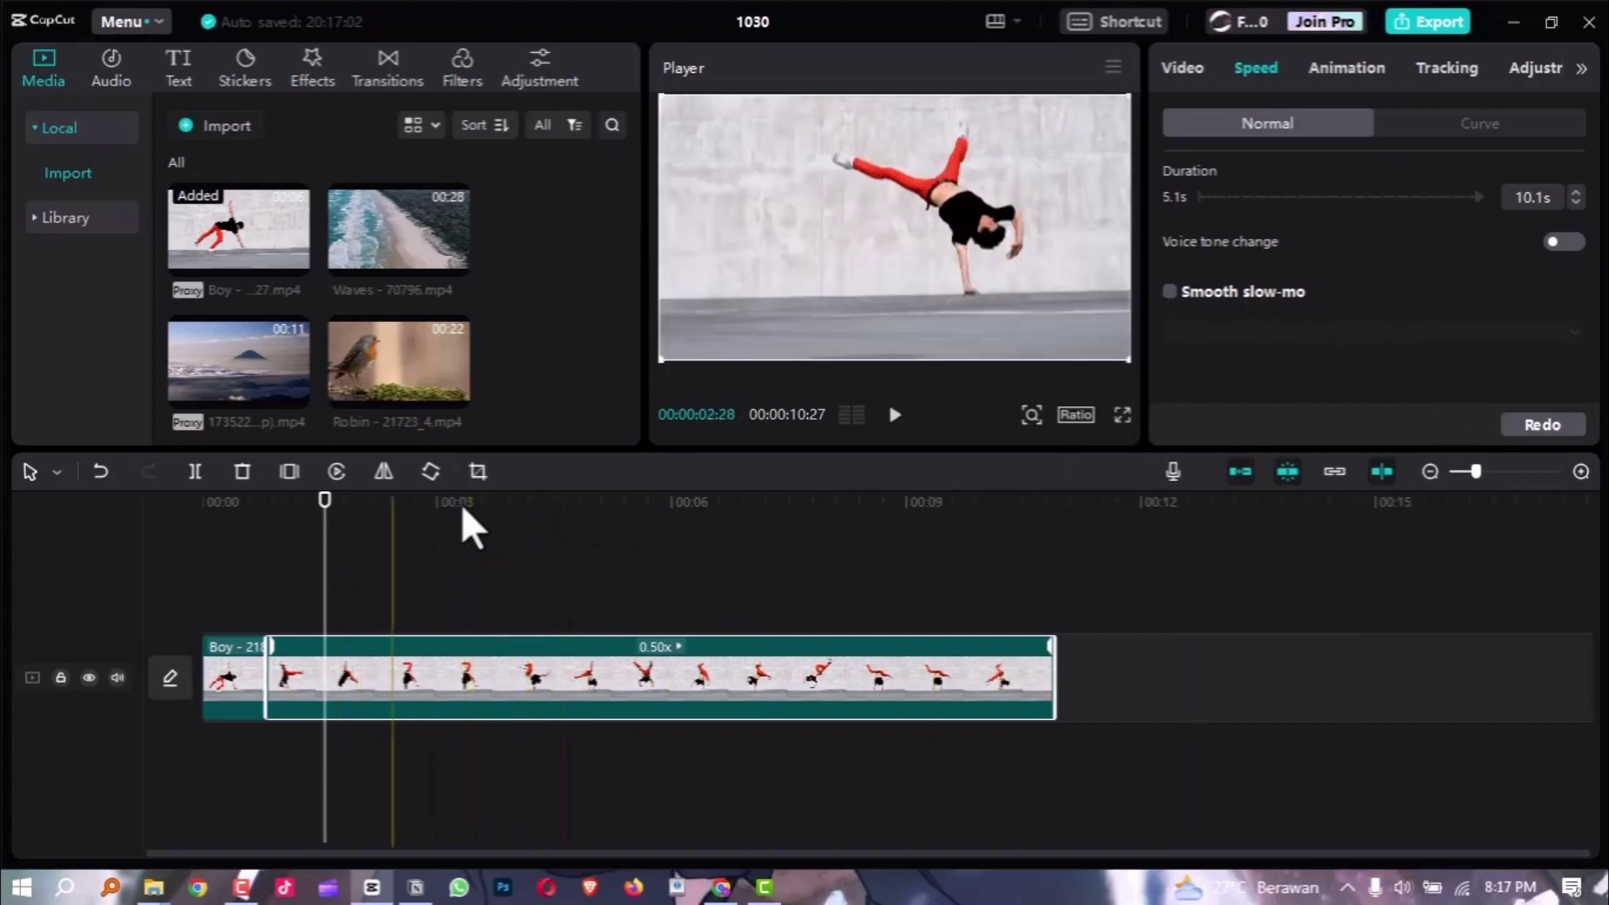
pyautogui.moveTo(339, 505); pyautogui.dragTo(388, 557)
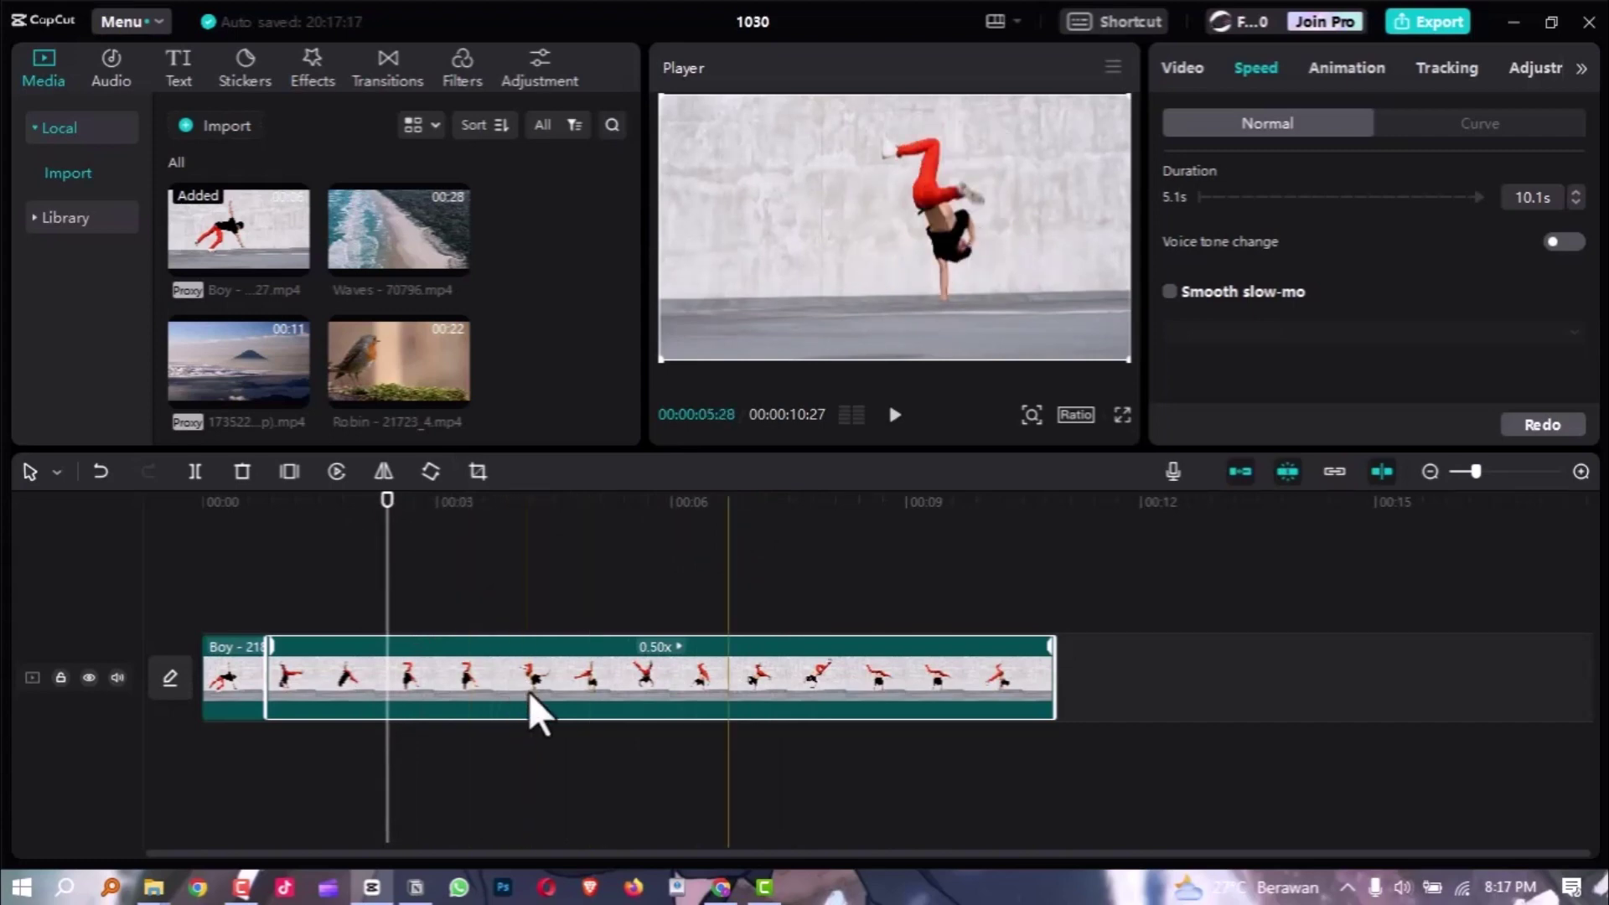
pyautogui.scroll(1, 1228, 305)
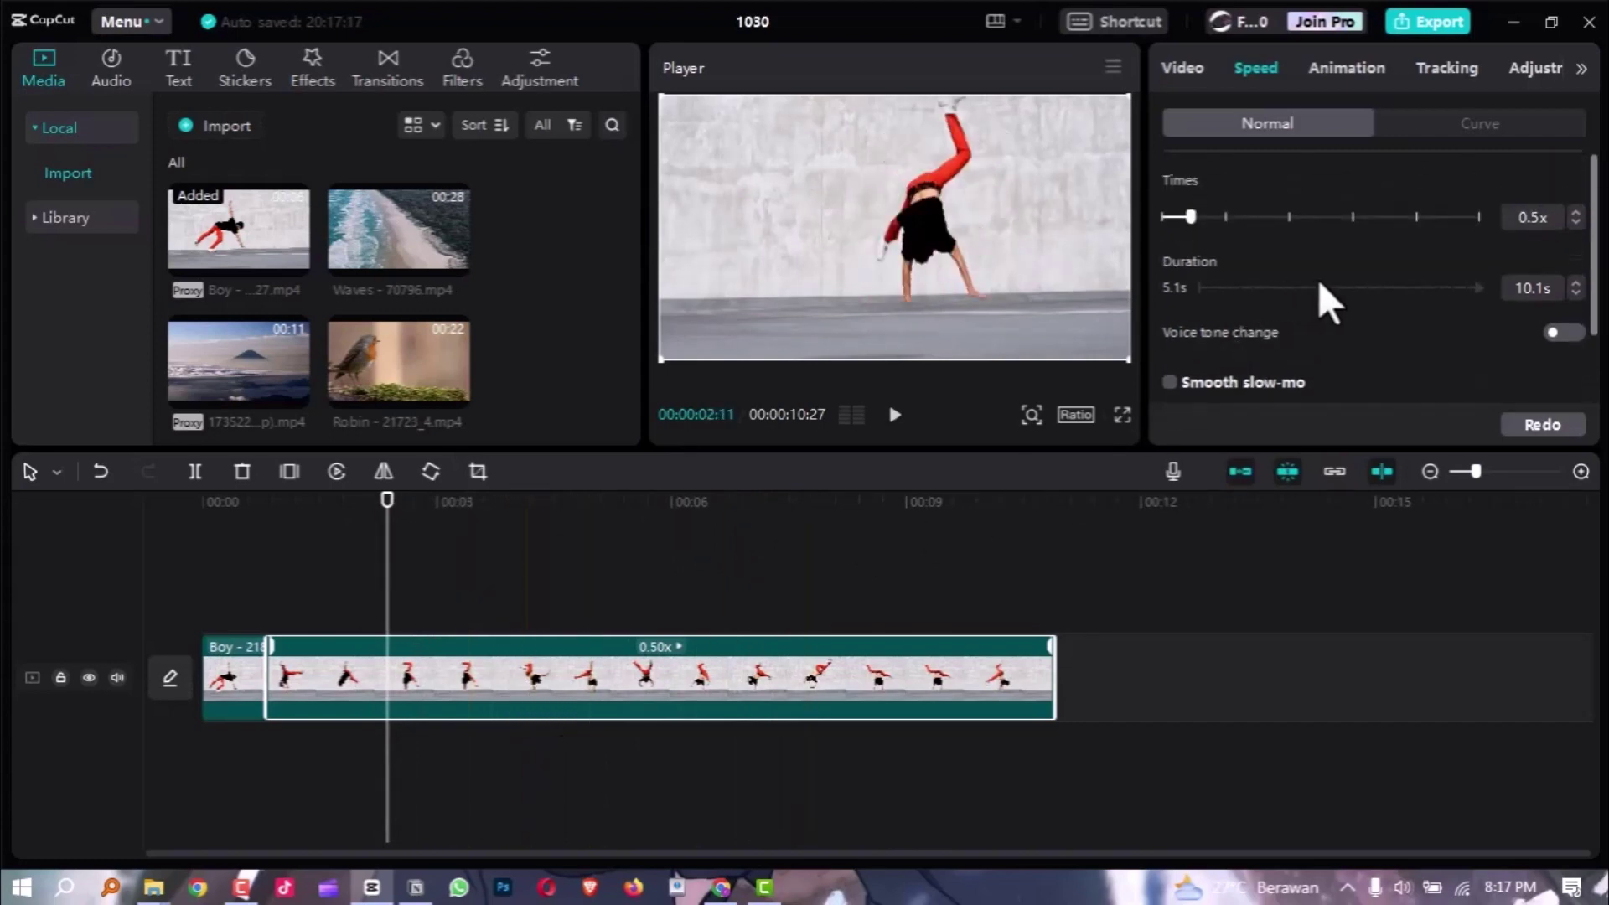
pyautogui.scroll(-1, 1341, 282)
pyautogui.scroll(1, 1340, 310)
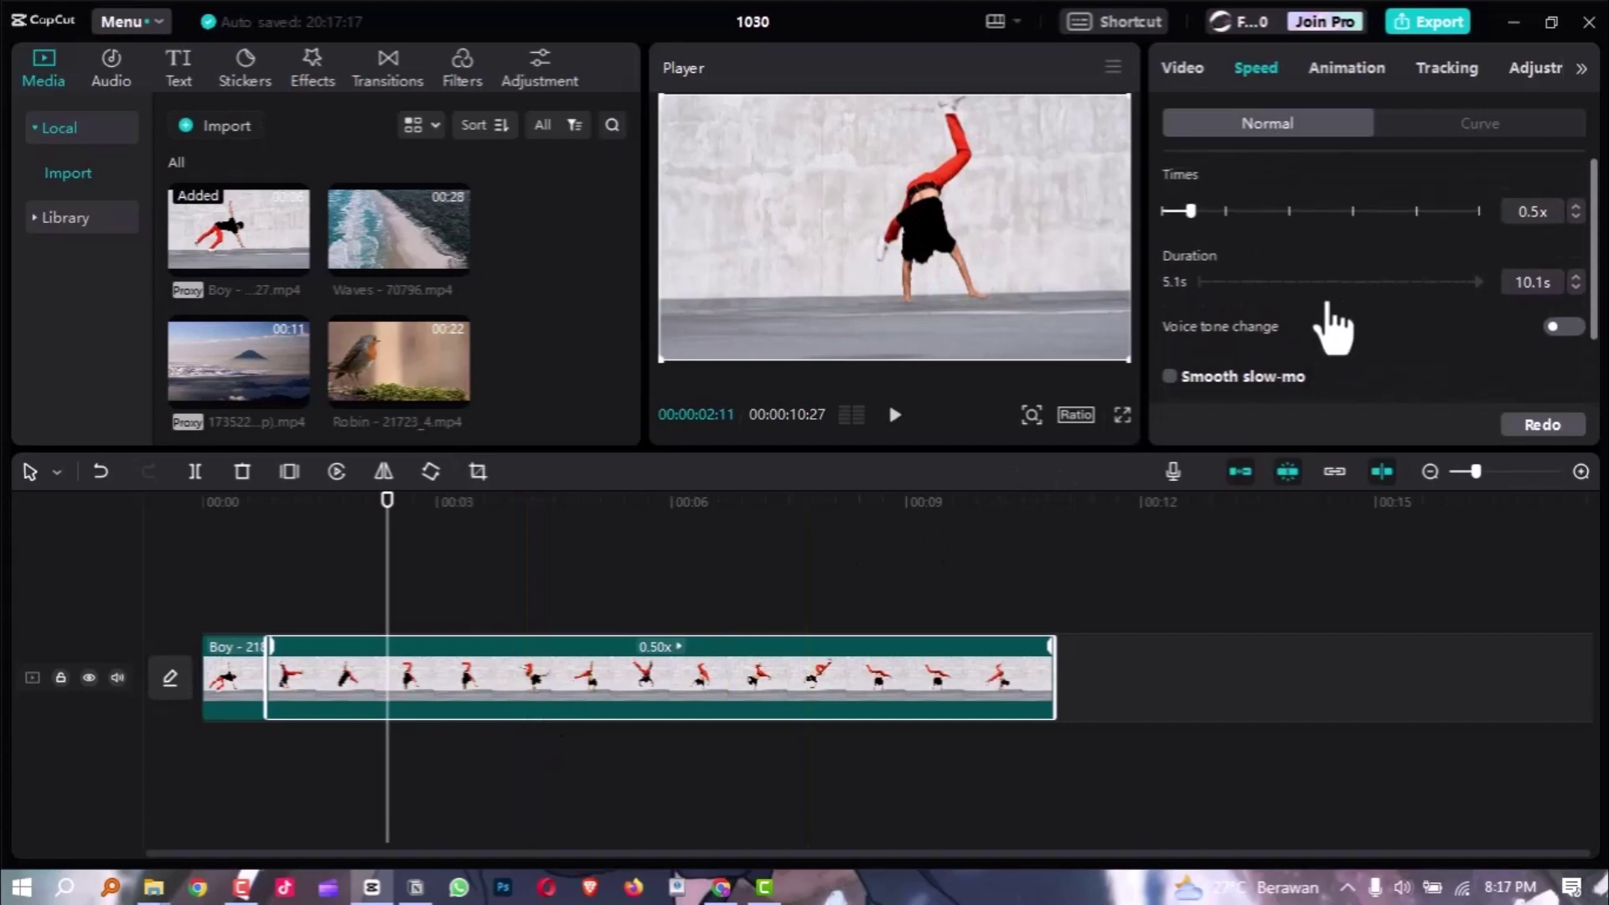
pyautogui.scroll(-1, 1185, 394)
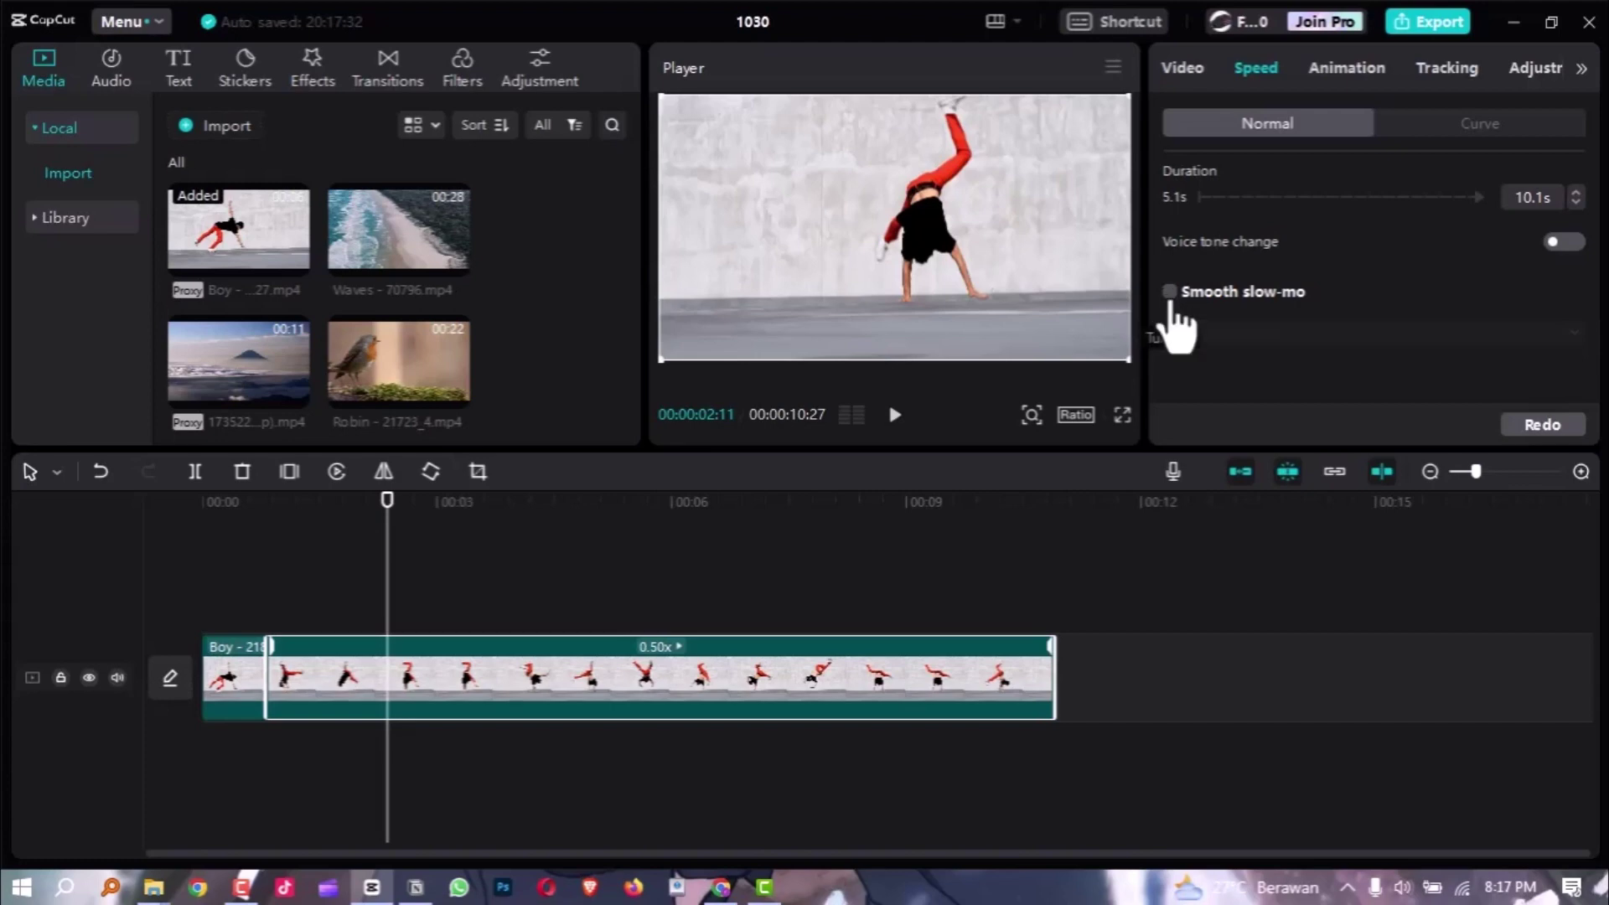
# Enable Smooth slow-mo with Frame blending on the second clip, with the playhead at 00:00:04:06.
pyautogui.click(401, 518)
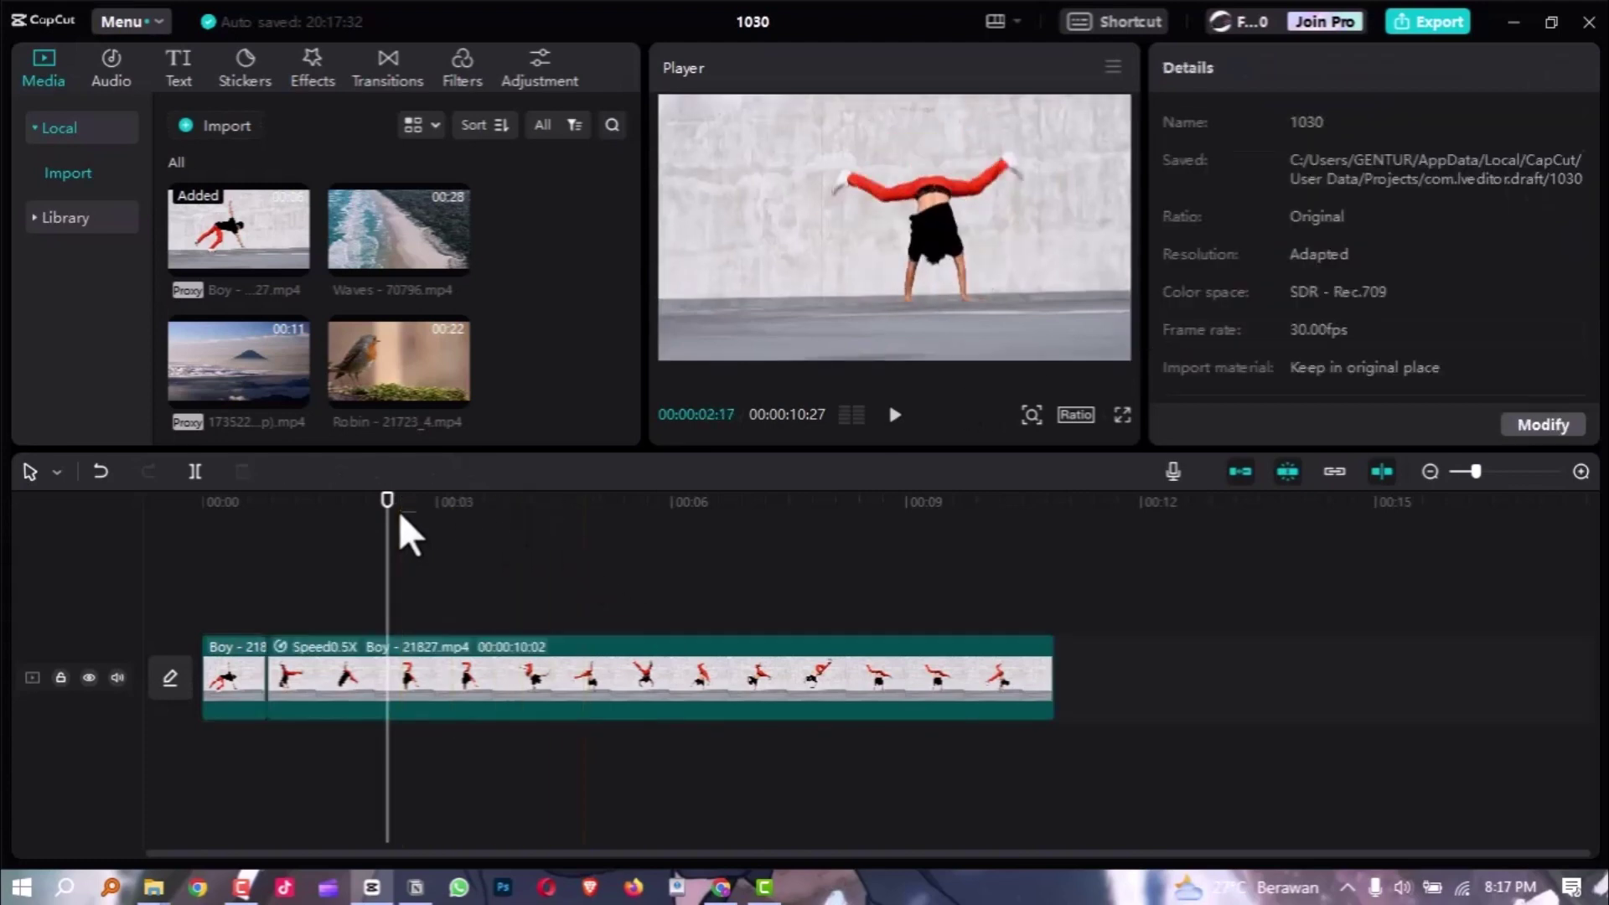
pyautogui.click(408, 515)
pyautogui.moveTo(388, 530); pyautogui.dragTo(530, 536)
pyautogui.click(593, 650)
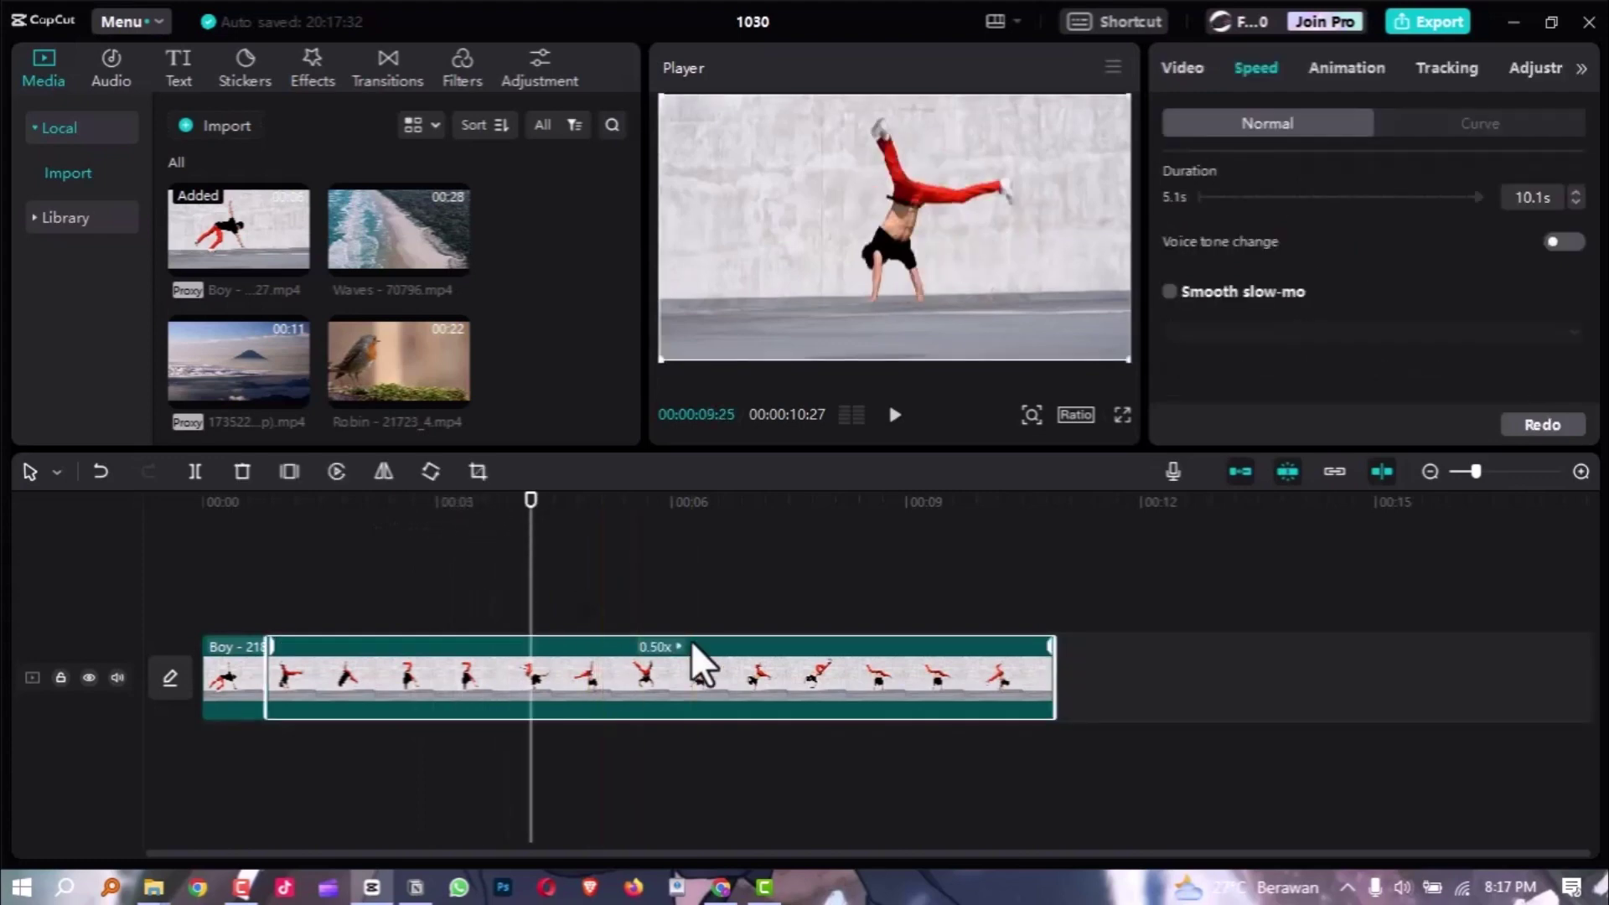
pyautogui.click(1170, 295)
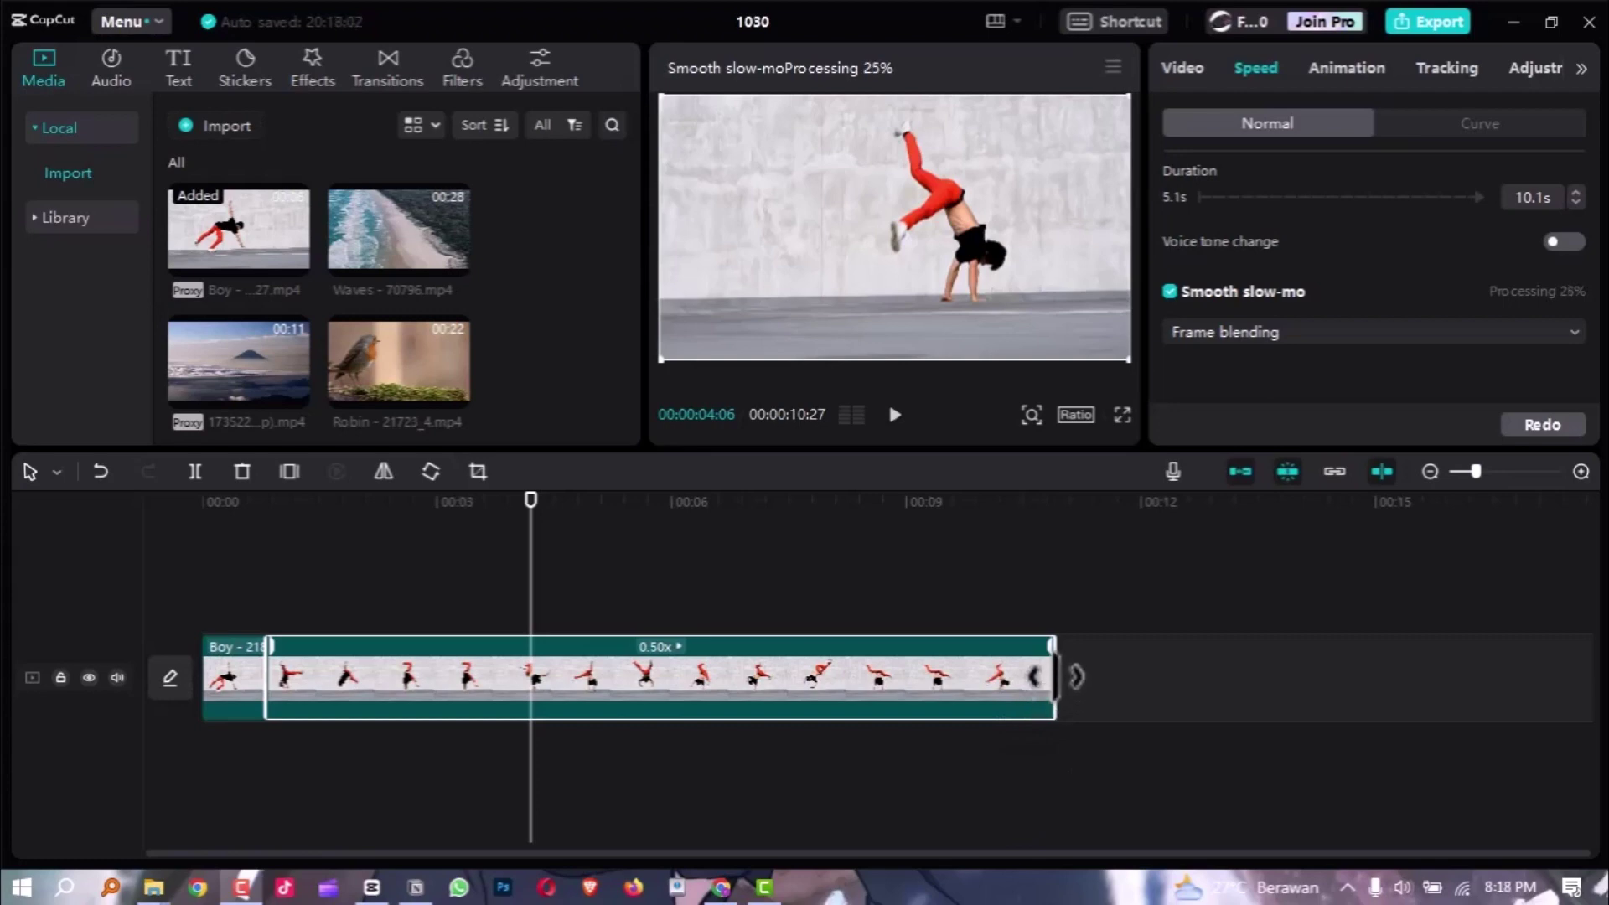
pyautogui.scroll(2, 1349, 201)
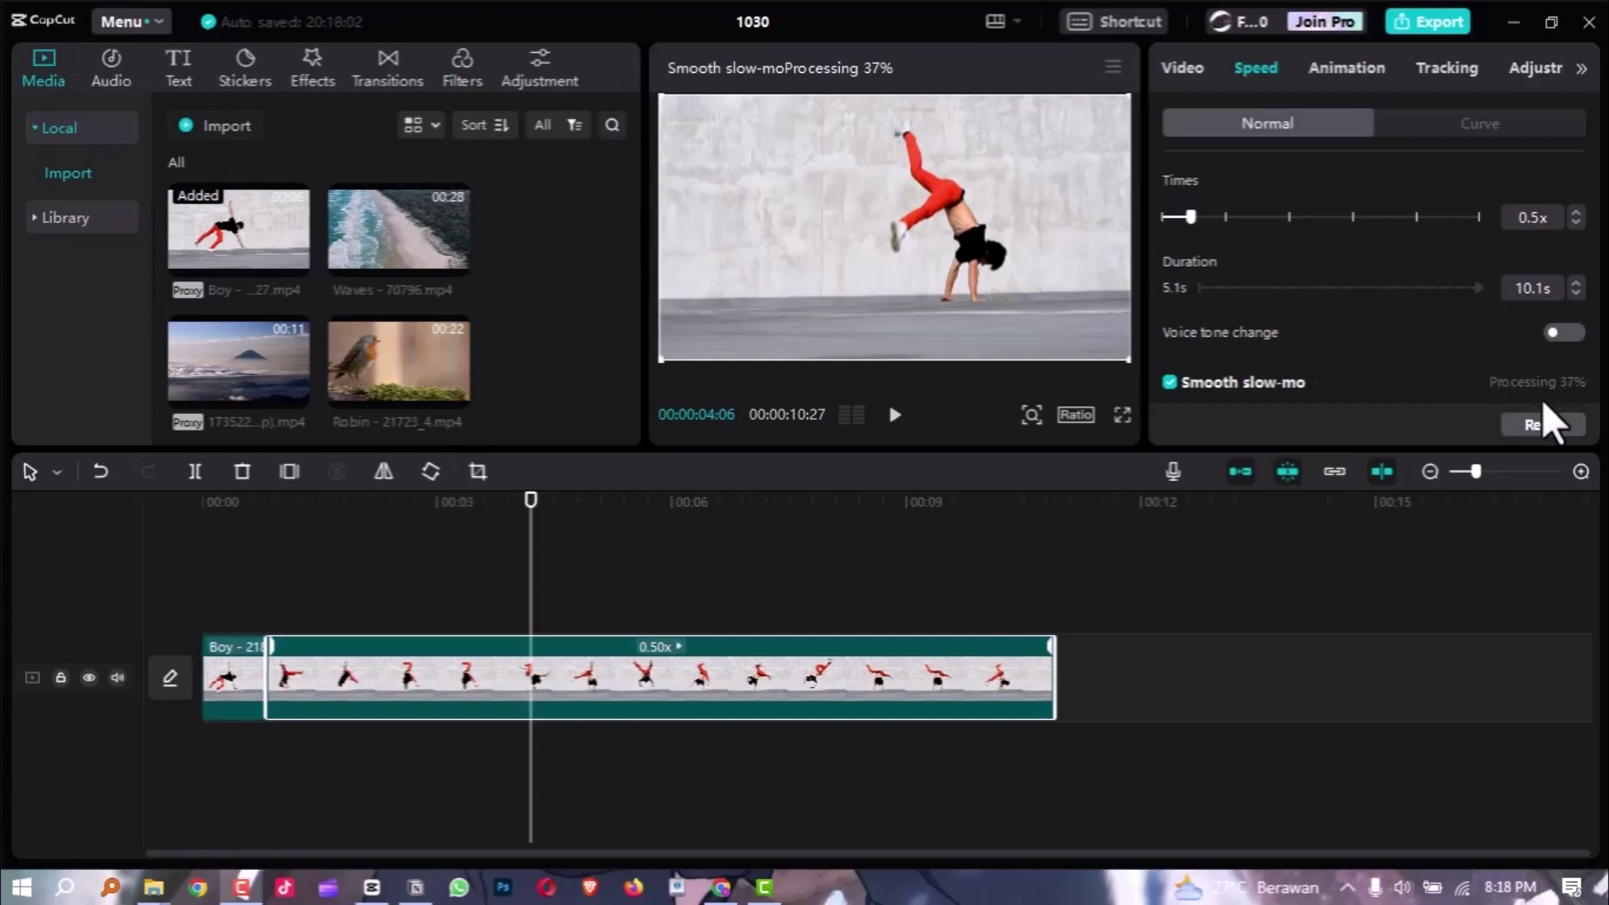
pyautogui.scroll(-1, 1533, 385)
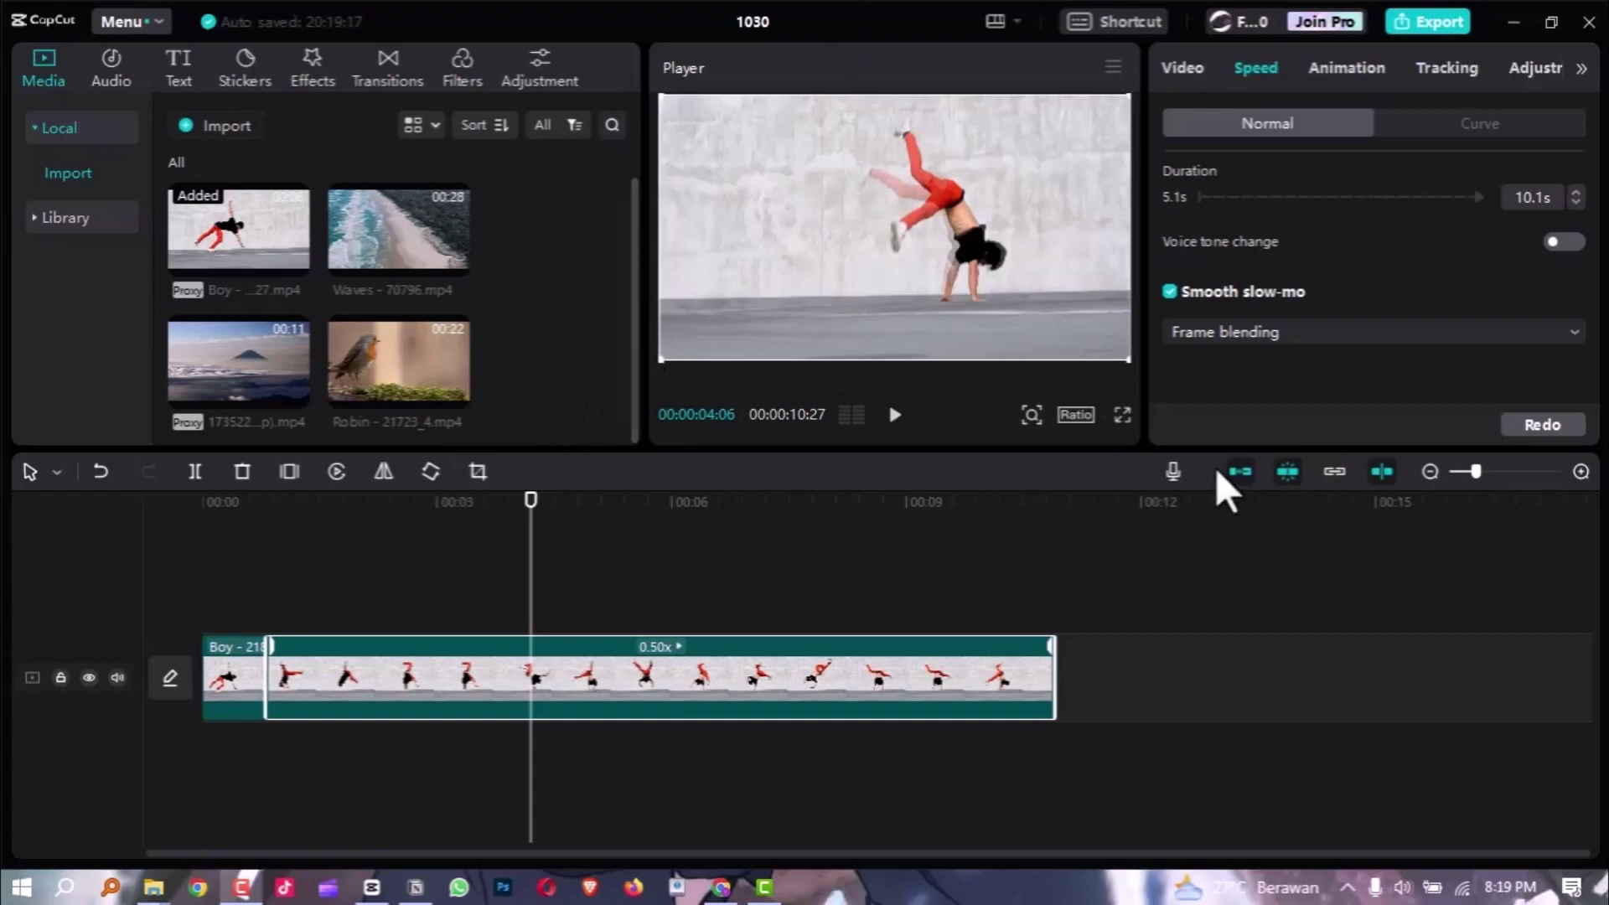
# Preview the frame-blended clip full screen from 00:00:01:09 and scrub back to 00:00:08:14 to examine its blended frames.
pyautogui.moveTo(335, 512); pyautogui.dragTo(305, 512)
pyautogui.hotkey('ctrl', 'shift', 'f')
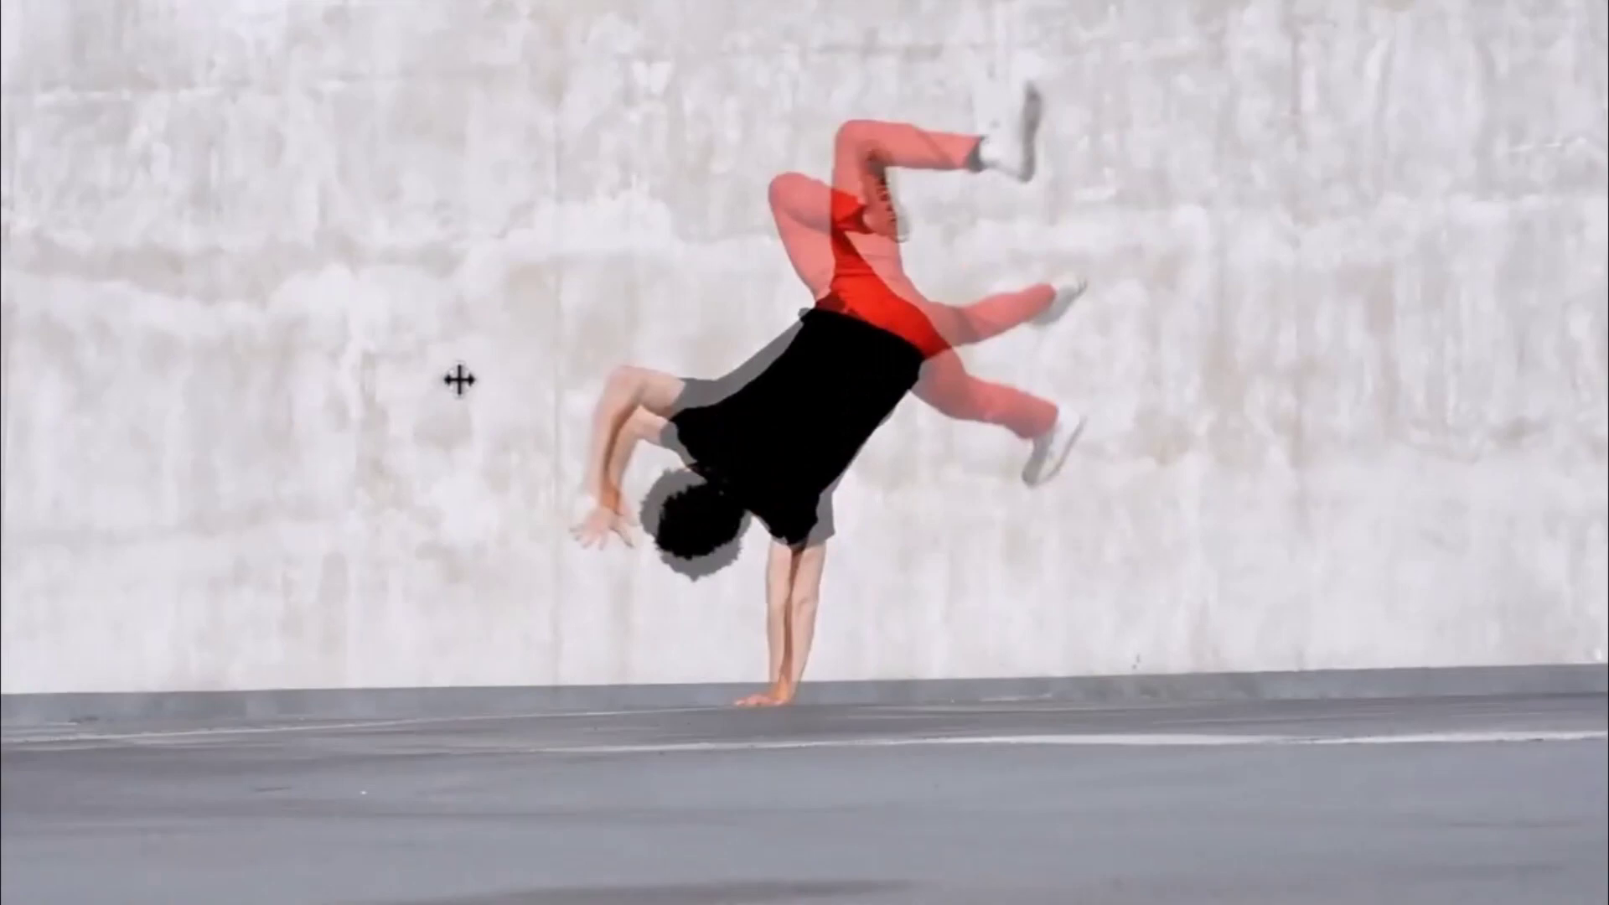
pyautogui.moveTo(527, 359)
pyautogui.press('Escape')
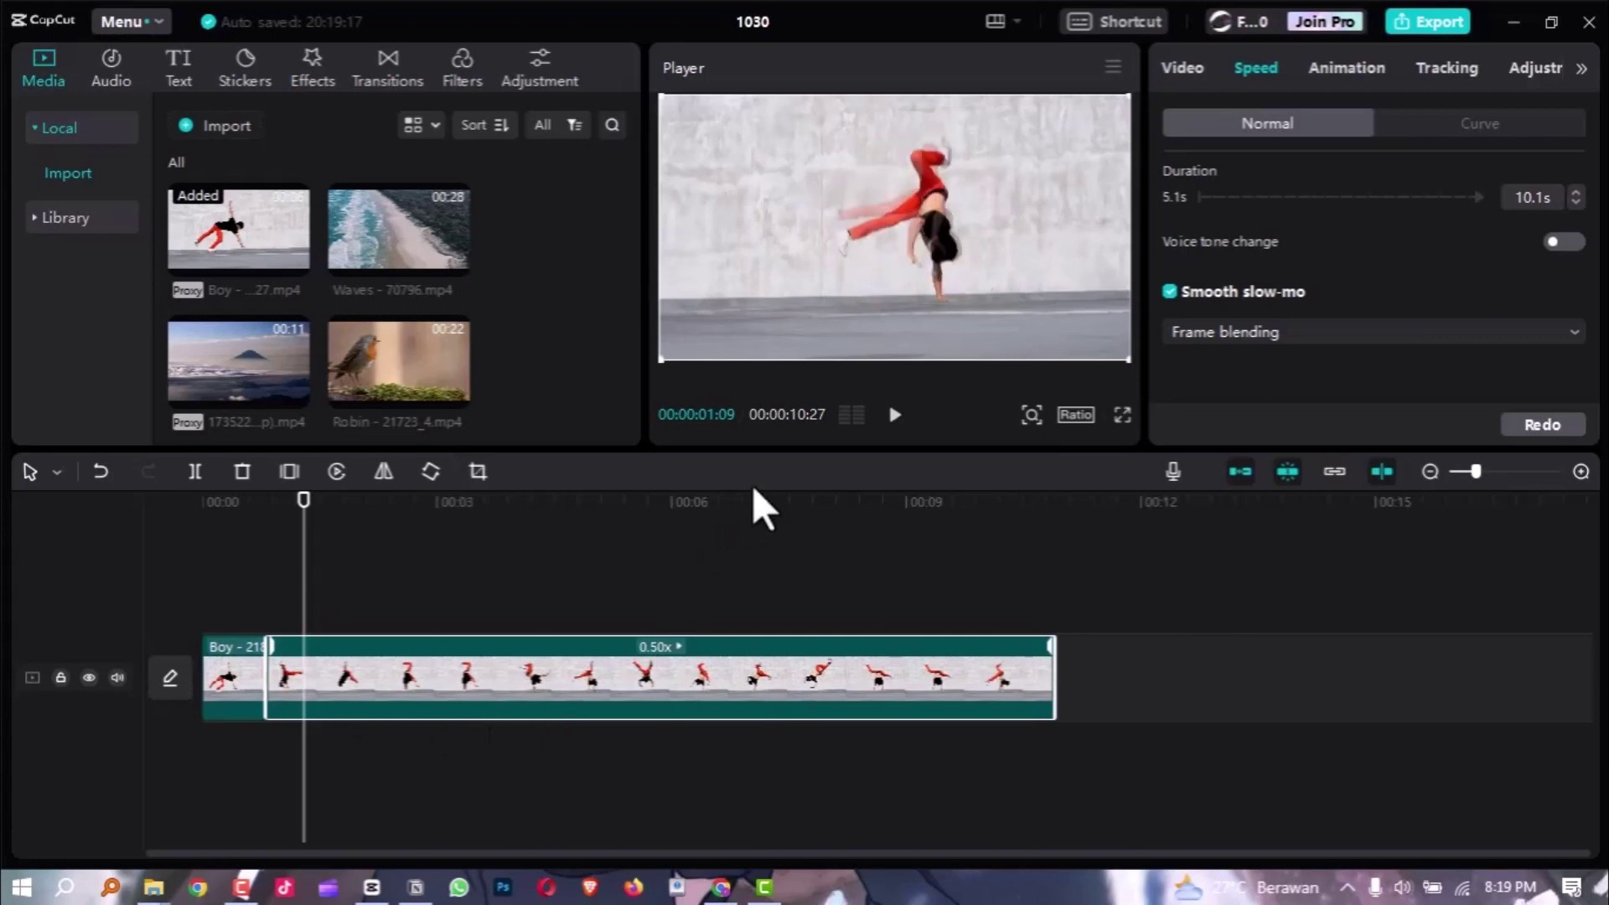
pyautogui.press('space')
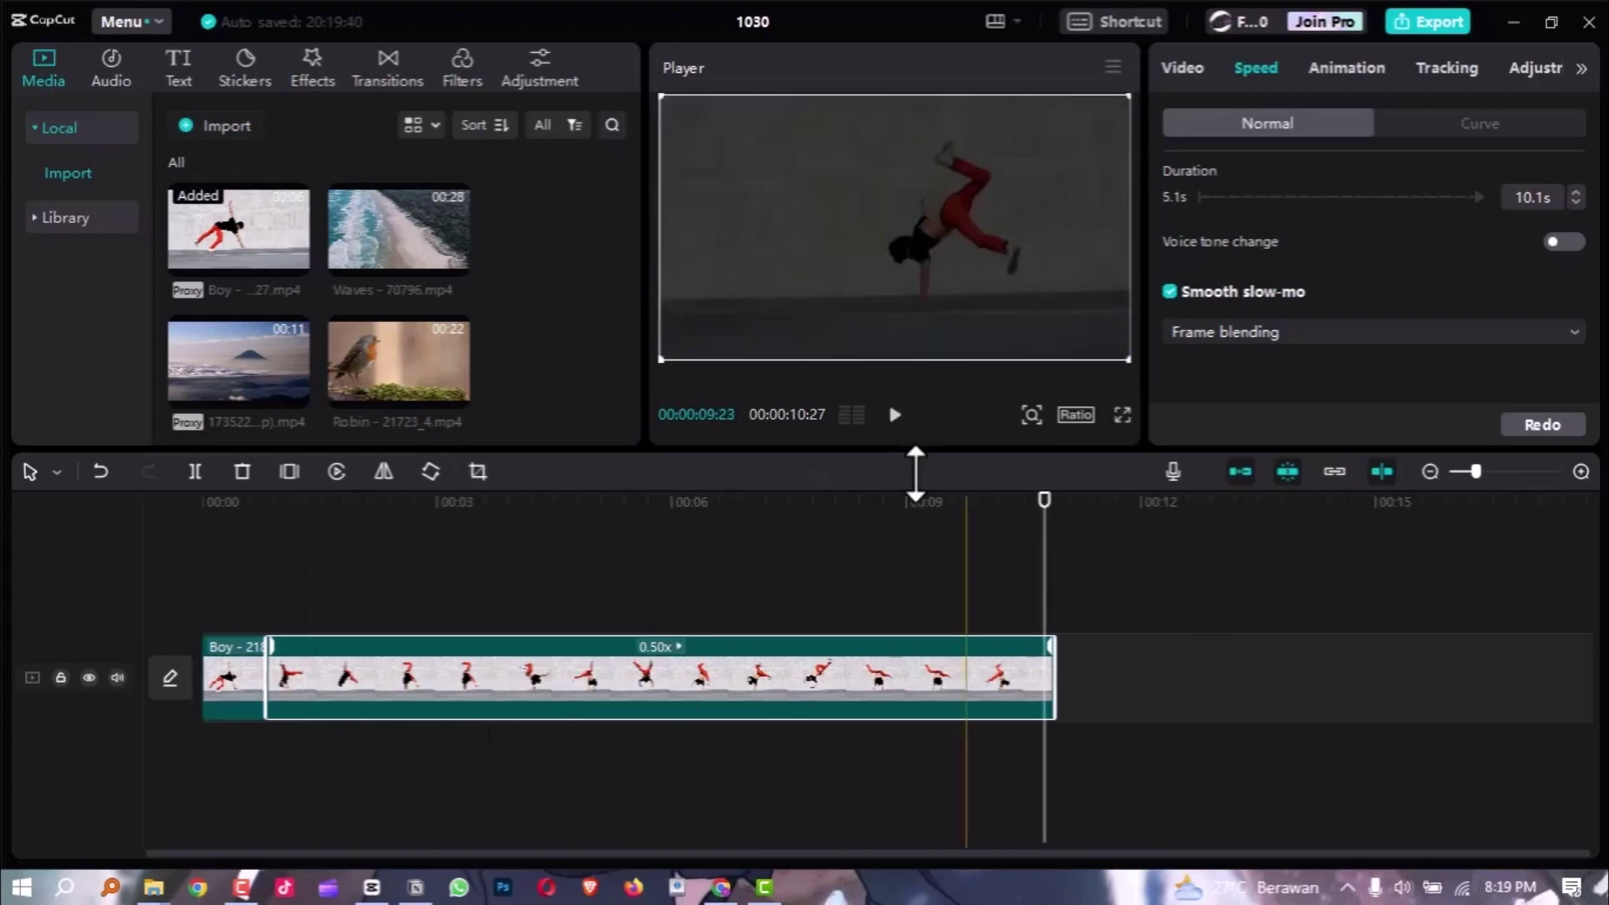
pyautogui.moveTo(922, 506); pyautogui.dragTo(863, 516)
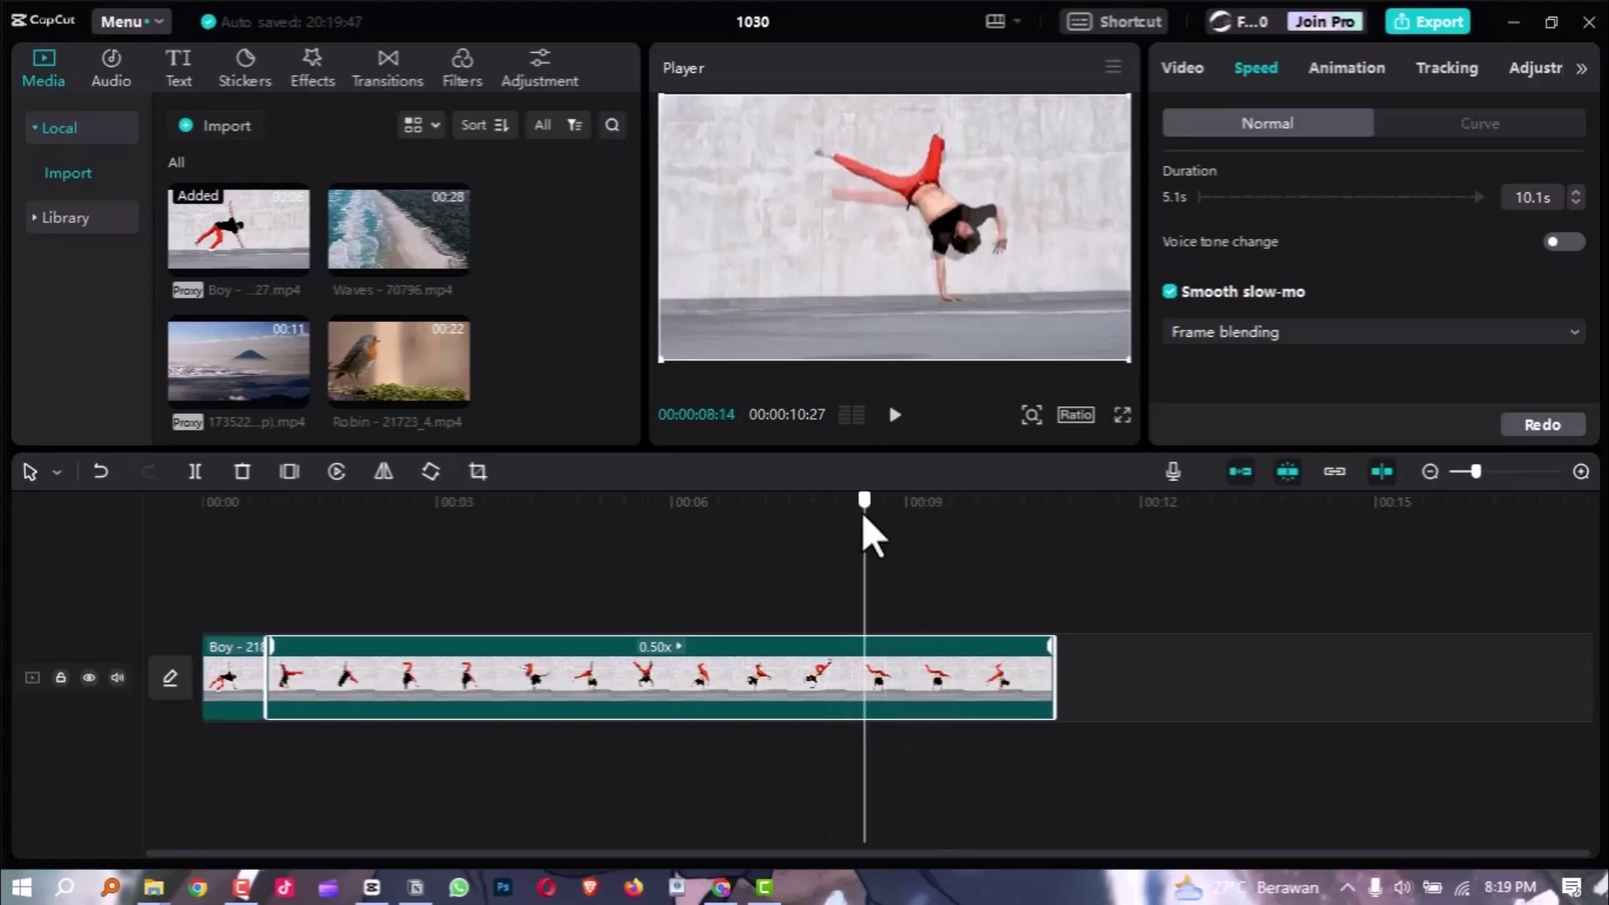
# Change the second clip's Smooth slow-mo method to Optical flow.
pyautogui.click(1350, 333)
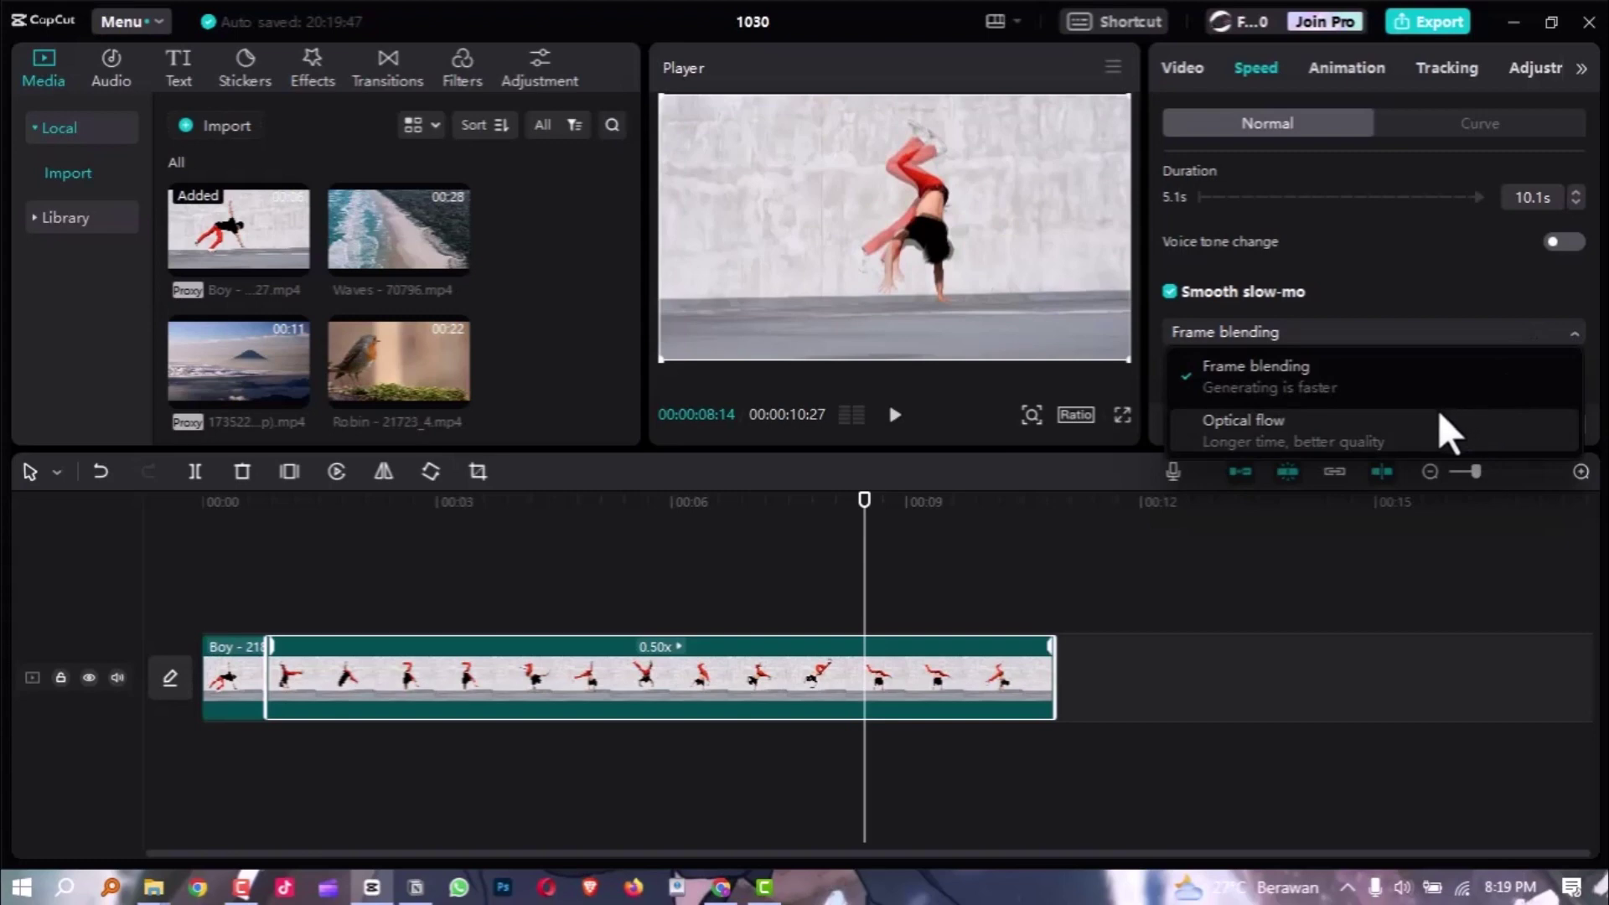
pyautogui.click(1394, 425)
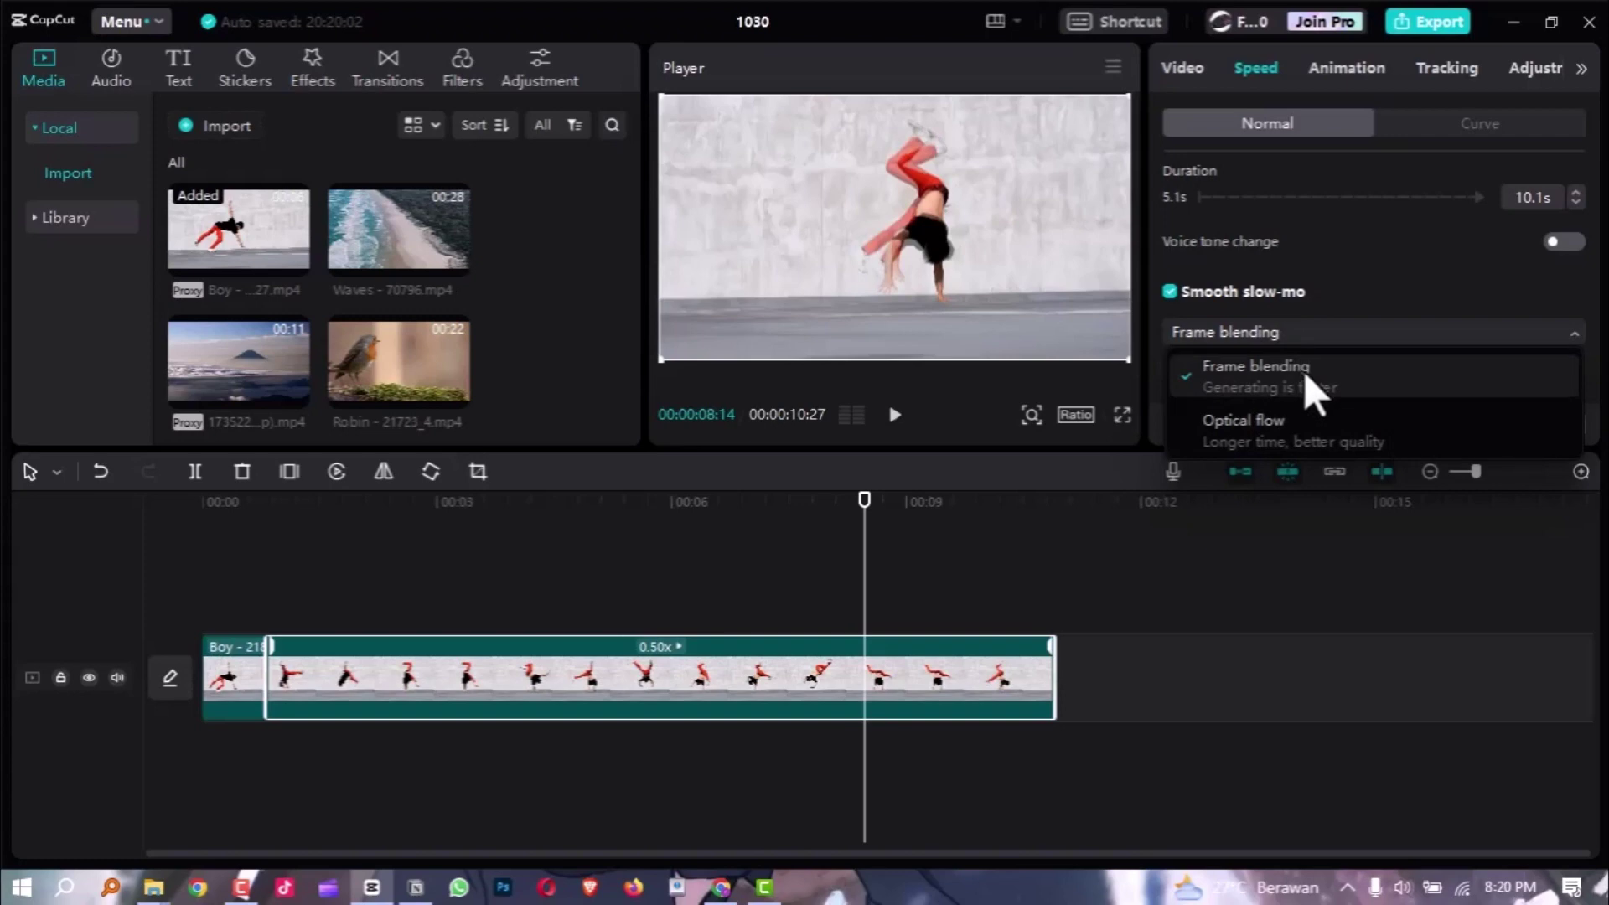
pyautogui.click(1362, 423)
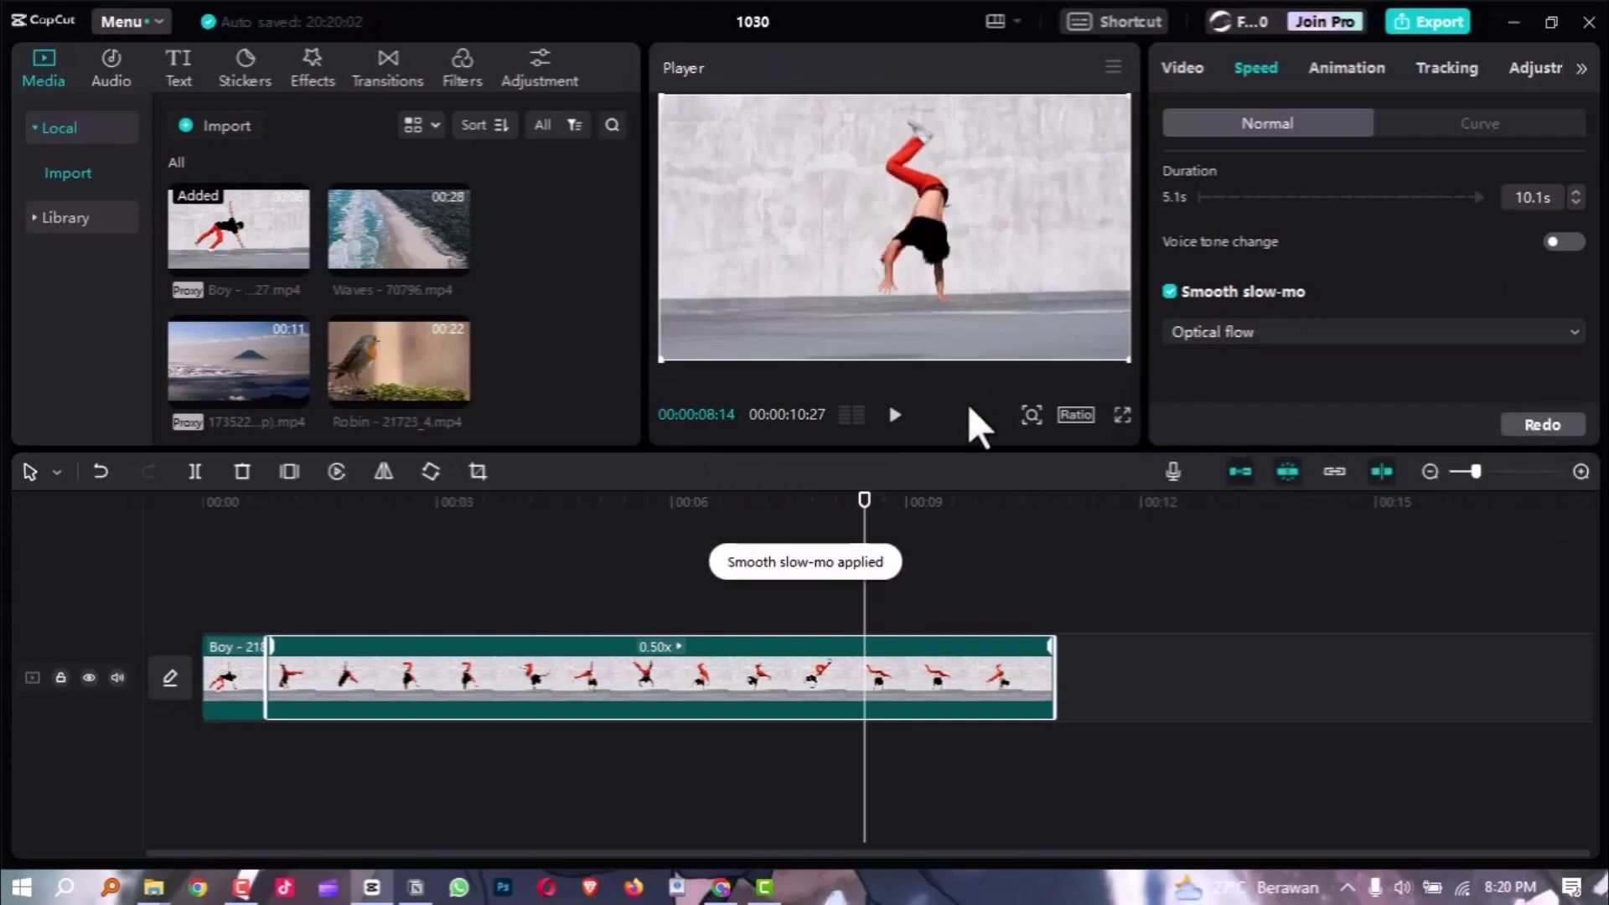
# Play the optical-flow clip and scrub to about 00:00:03:22 to examine its in-between frames.
pyautogui.click(427, 500)
pyautogui.press('space')
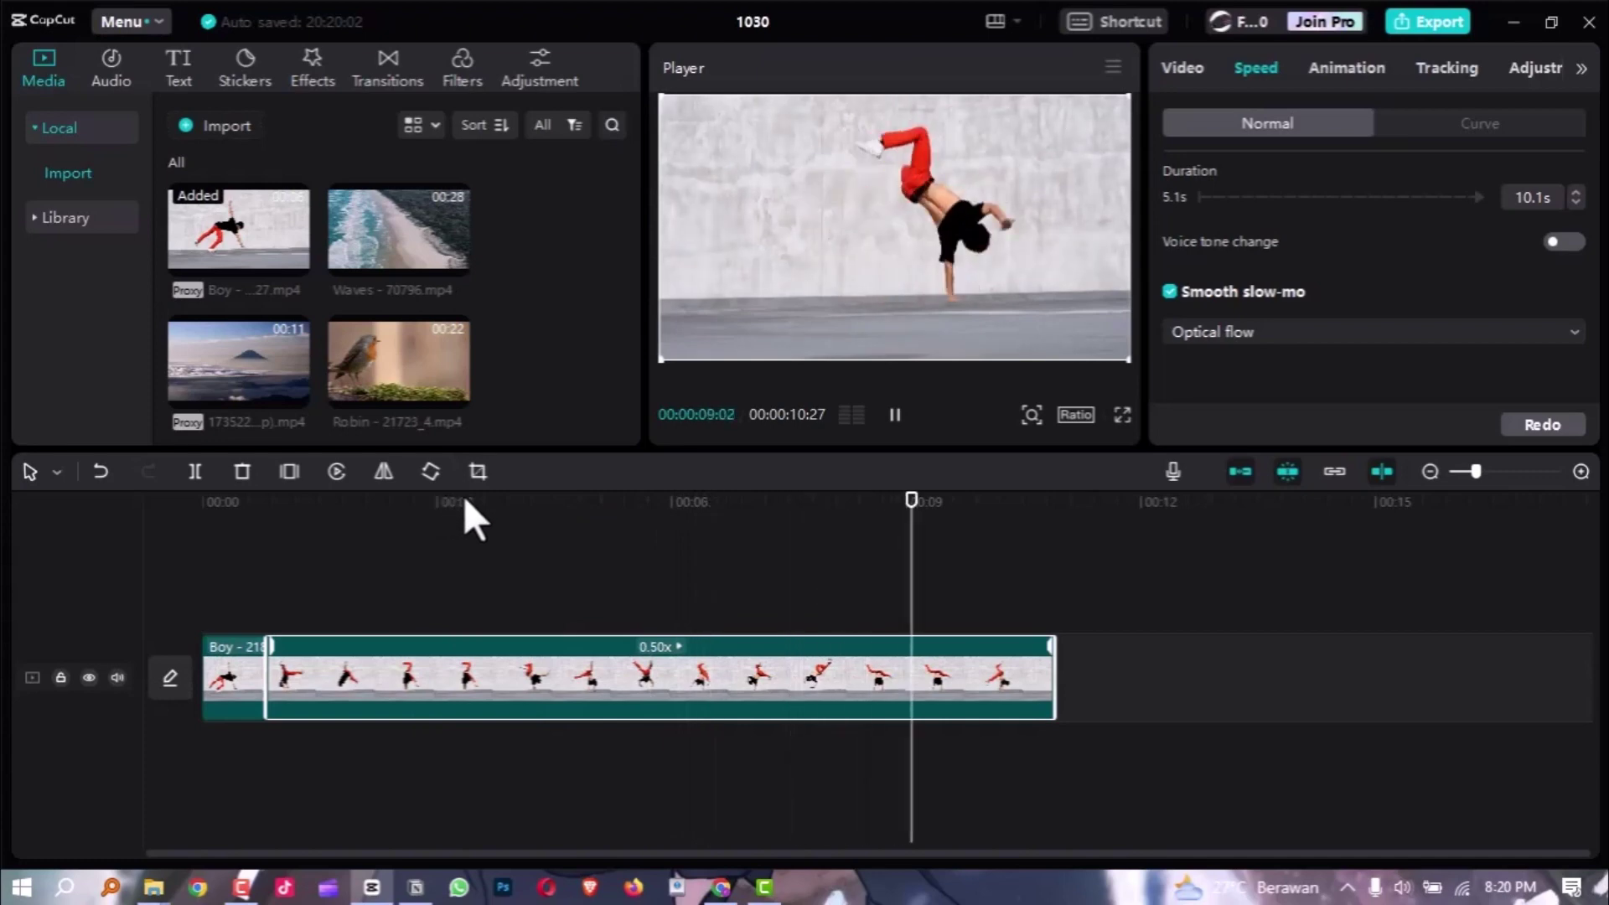
pyautogui.press('space')
pyautogui.click(438, 502)
pyautogui.moveTo(439, 513); pyautogui.dragTo(491, 510)
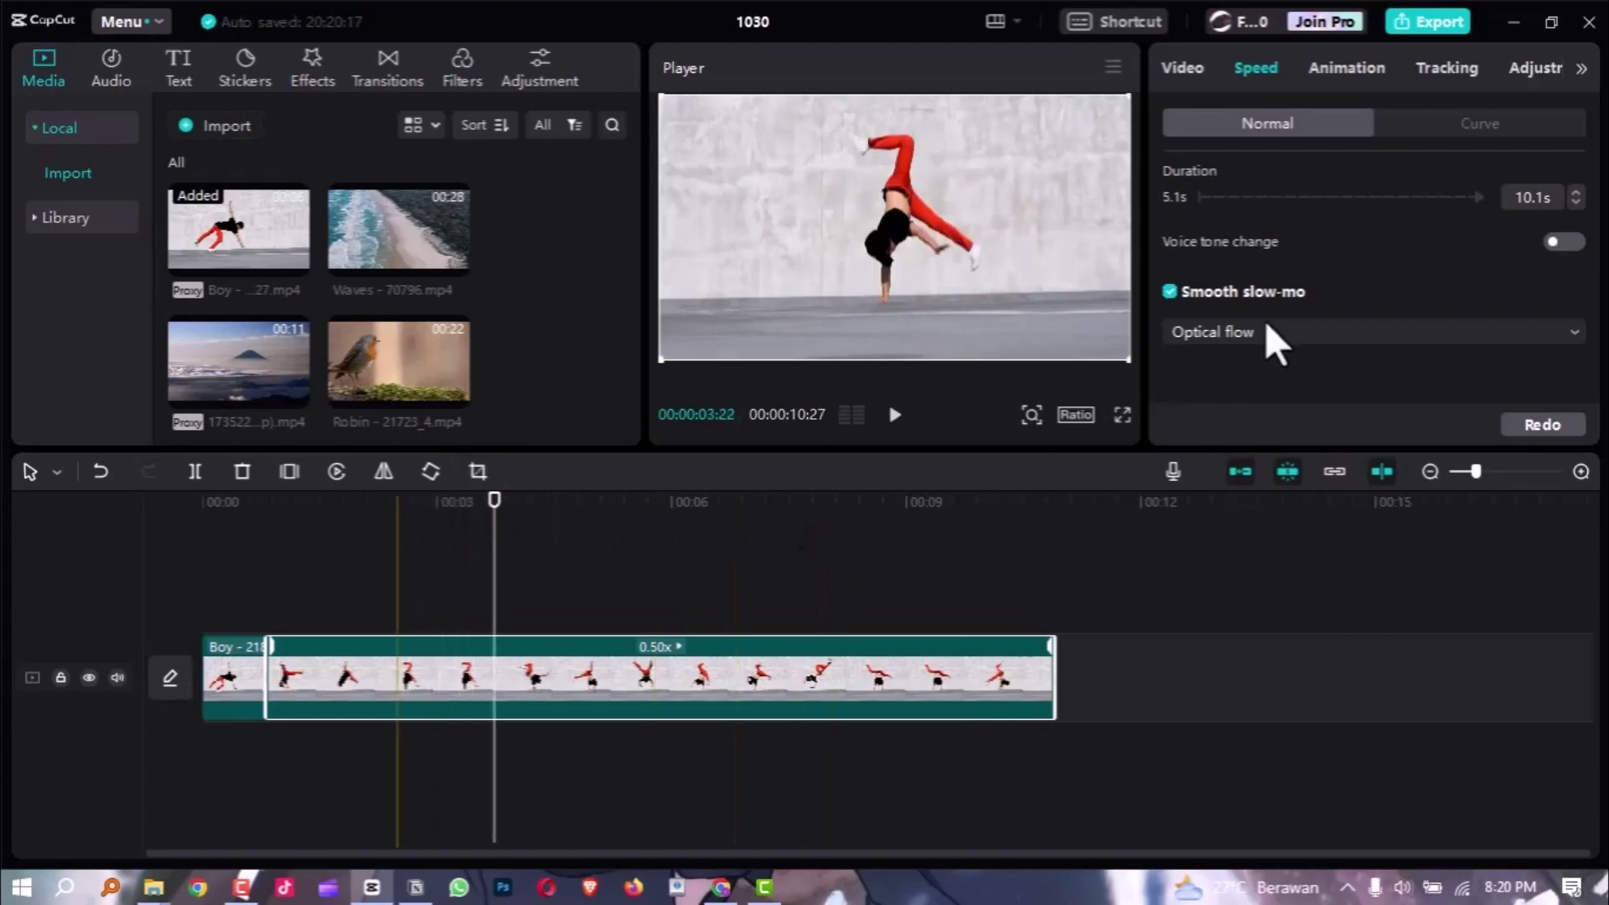
# Preview the optical-flow clip full screen from 00:00:01:29 and pause playback at 00:00:08:20.
pyautogui.click(353, 494)
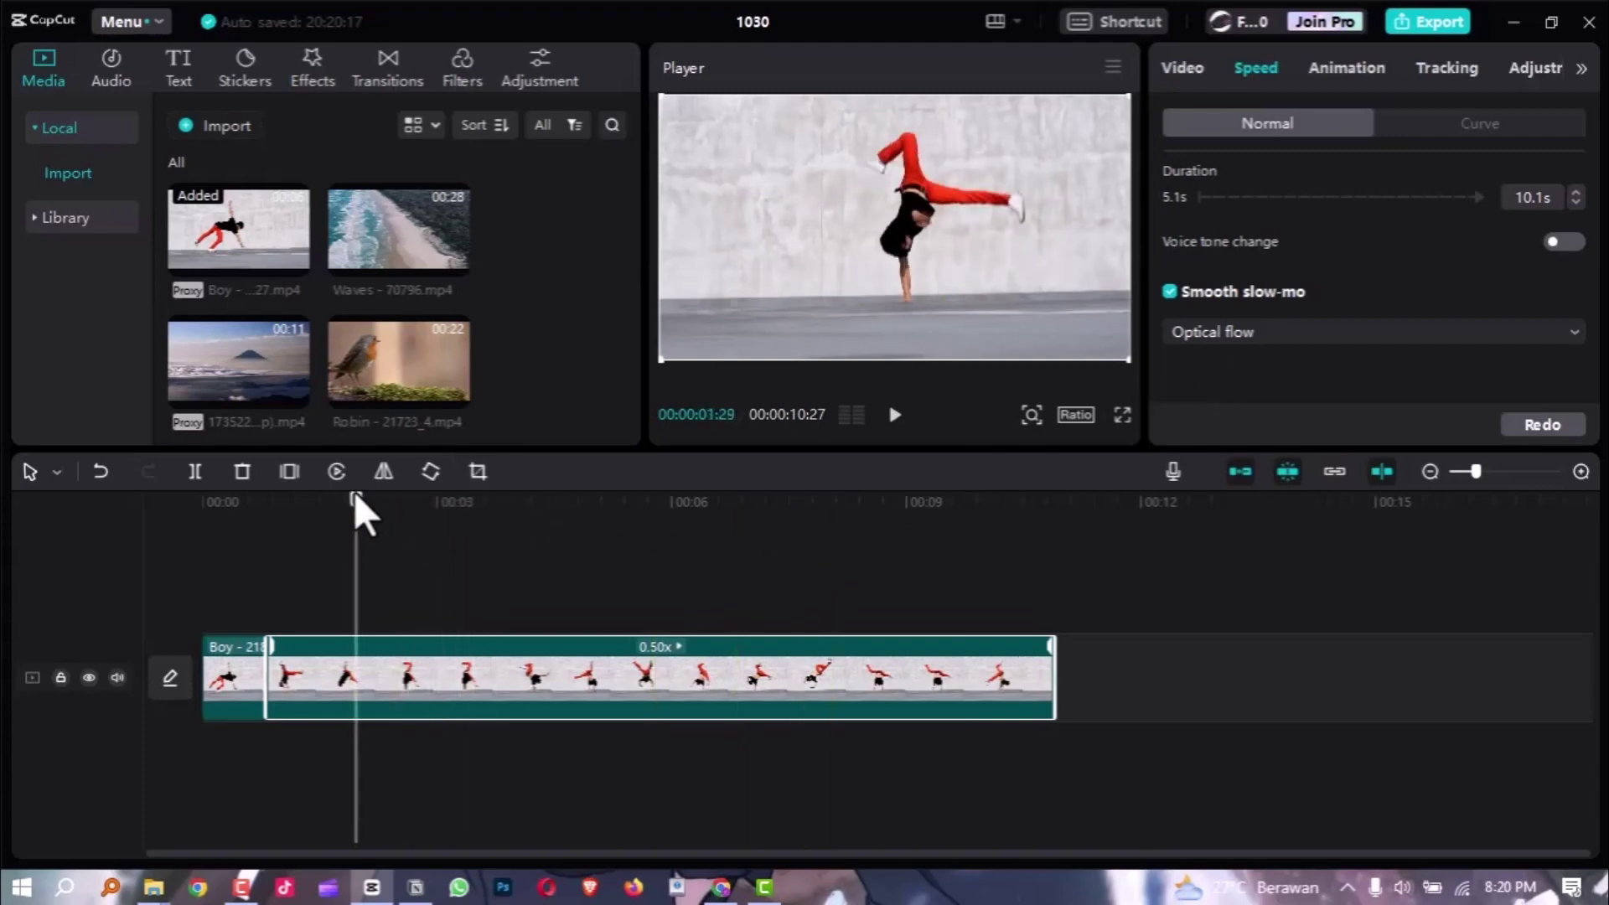
pyautogui.hotkey('ctrl', 'shift', 'f')
pyautogui.press('space')
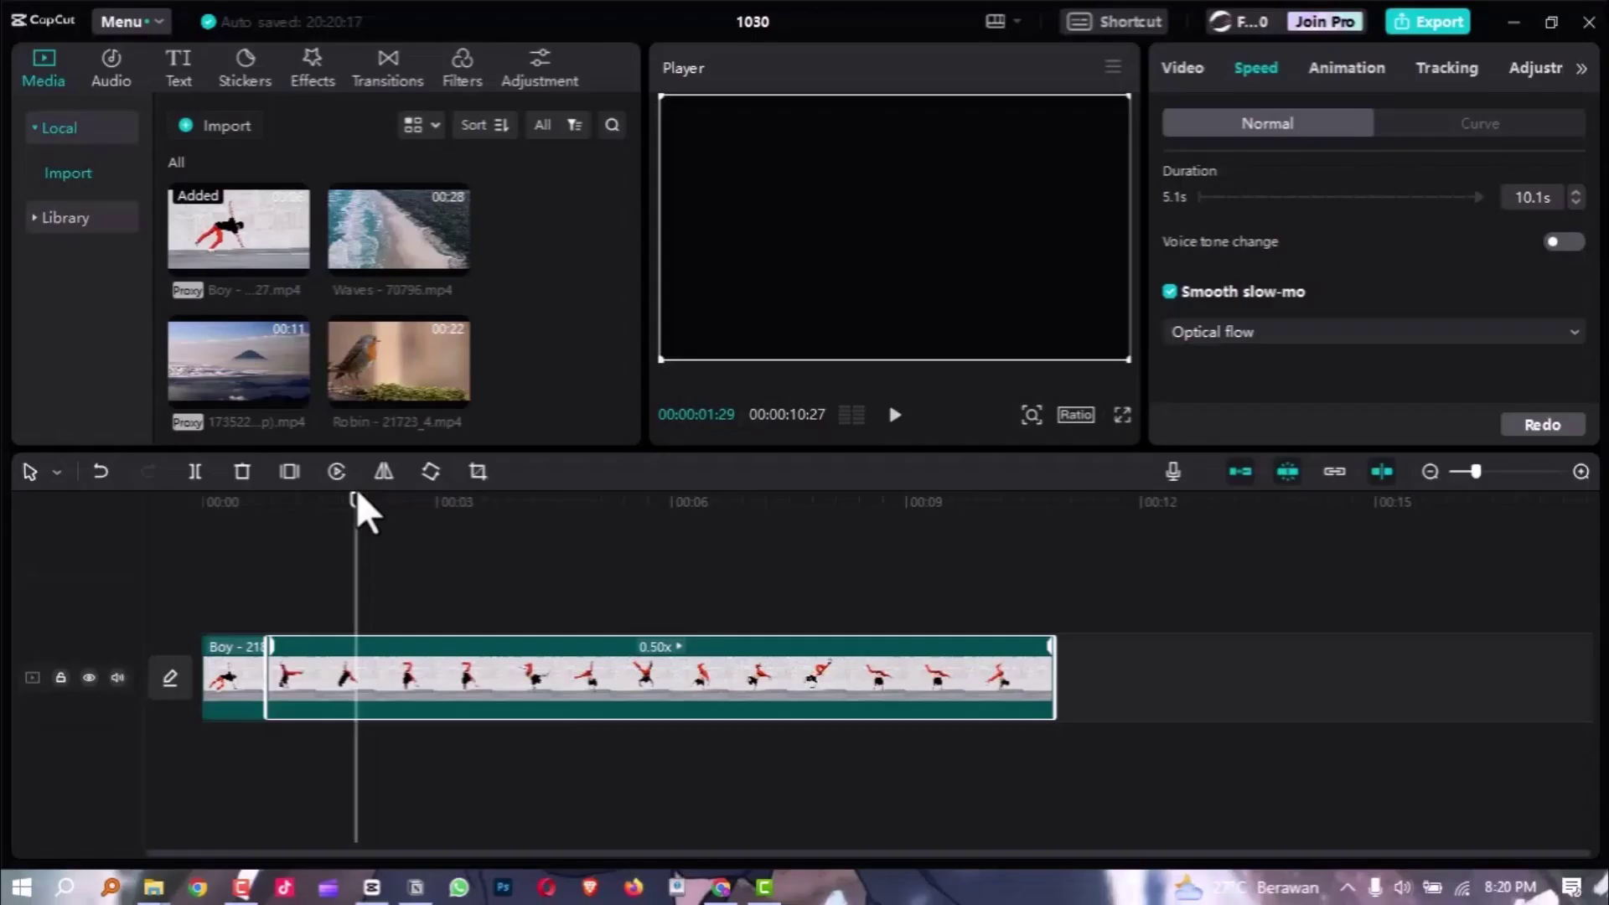
pyautogui.press('space')
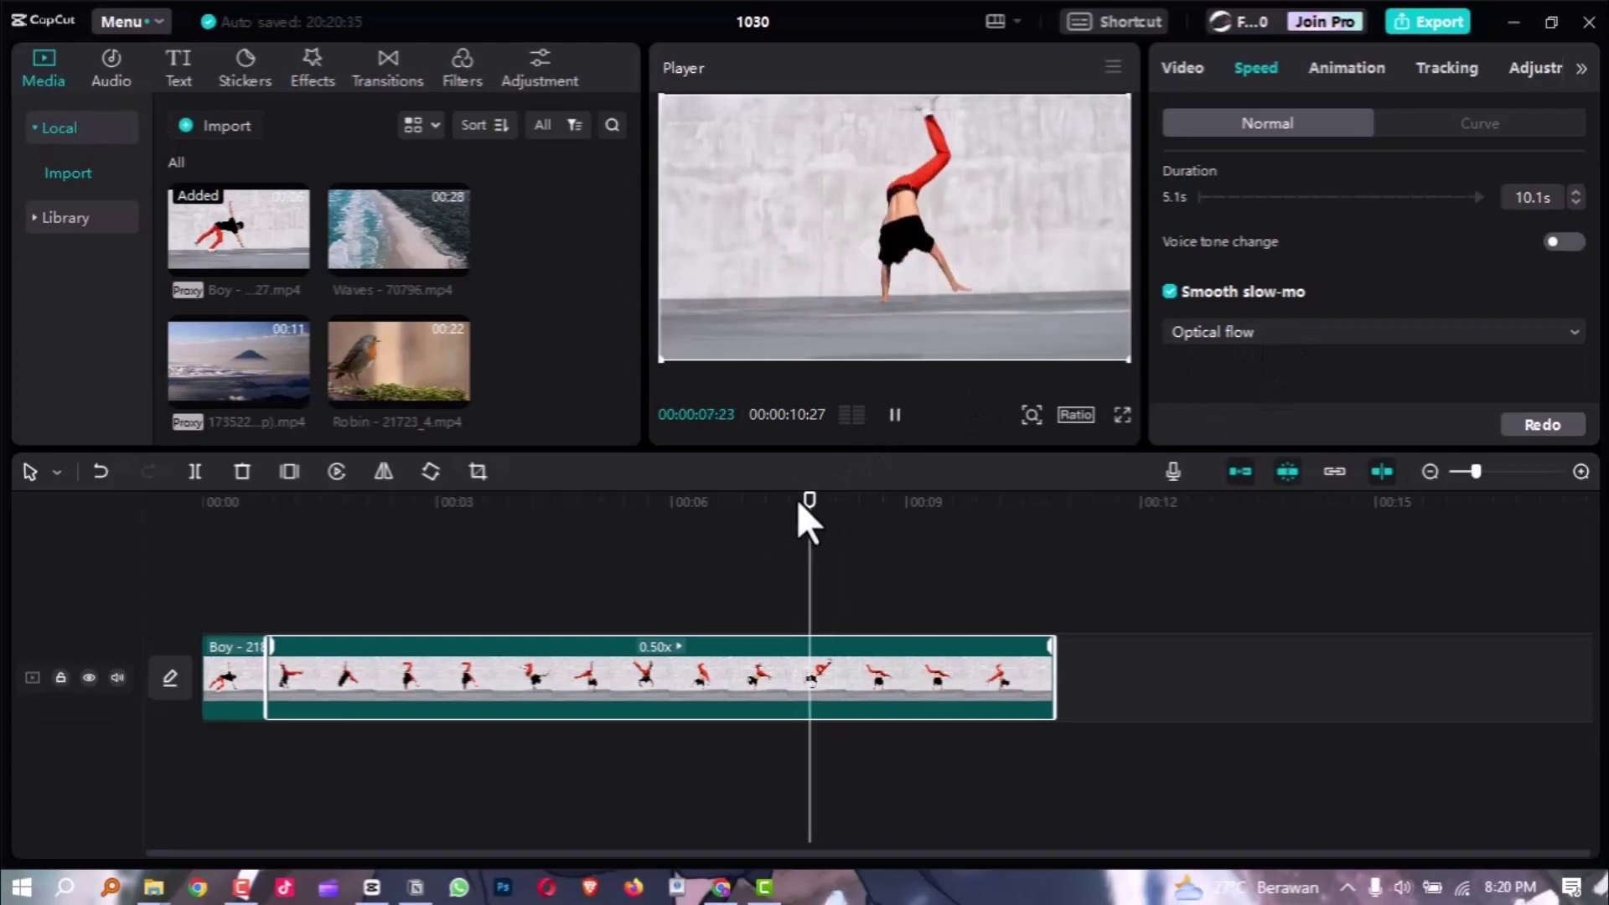
pyautogui.click(894, 414)
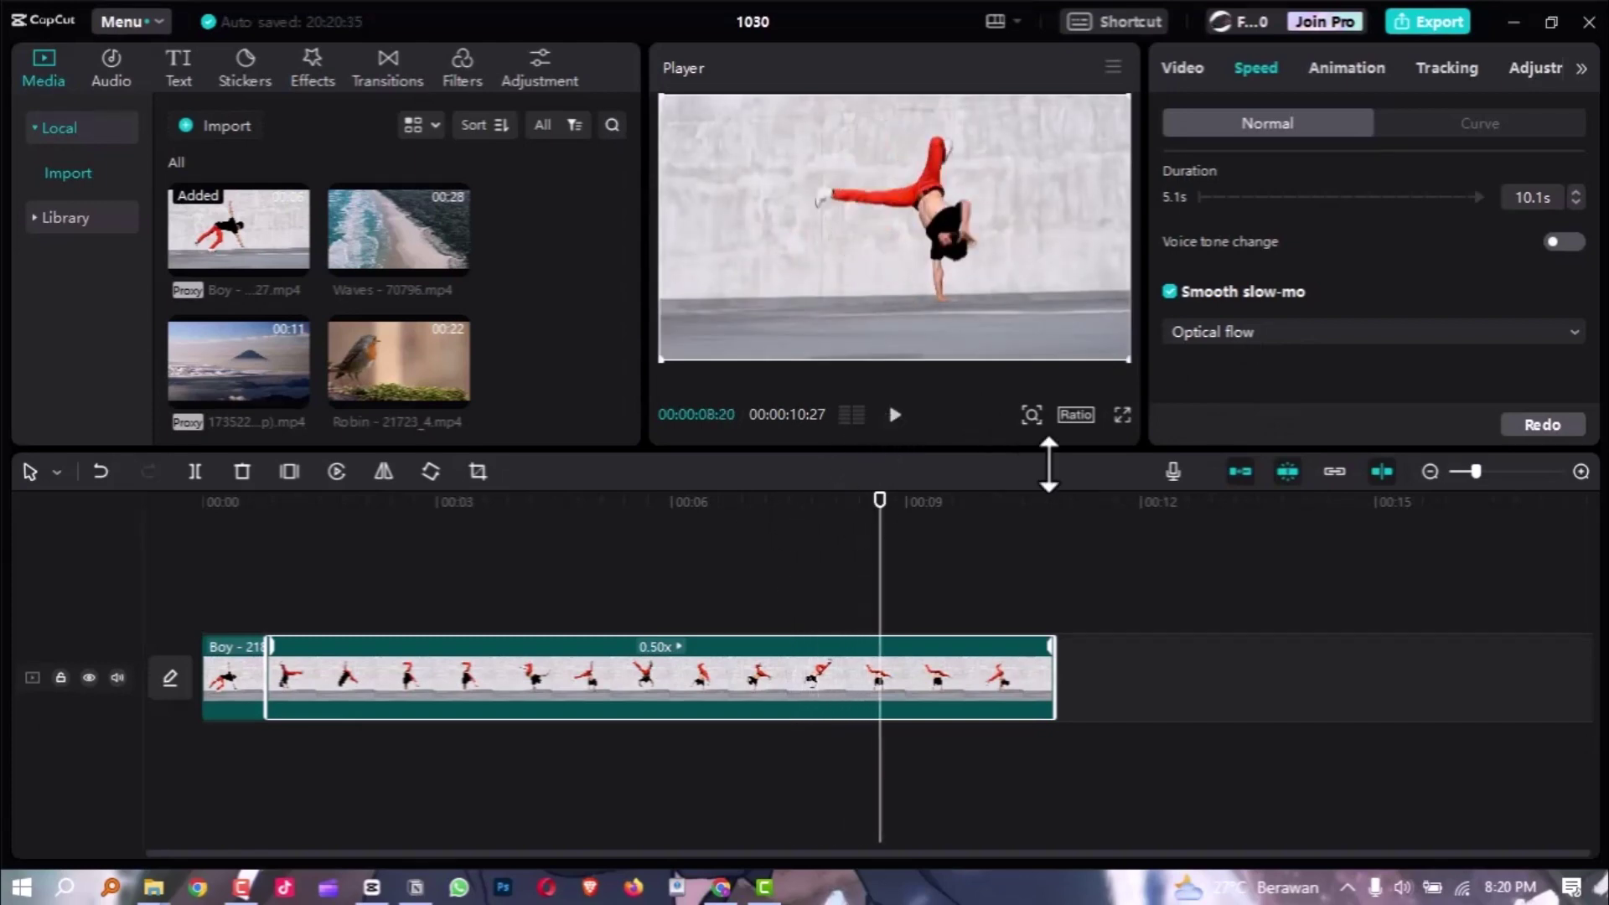
# Review the clip's speed settings and inspect its frames at 00:00:05:08 and 00:00:02:24.
pyautogui.scroll(2, 1451, 303)
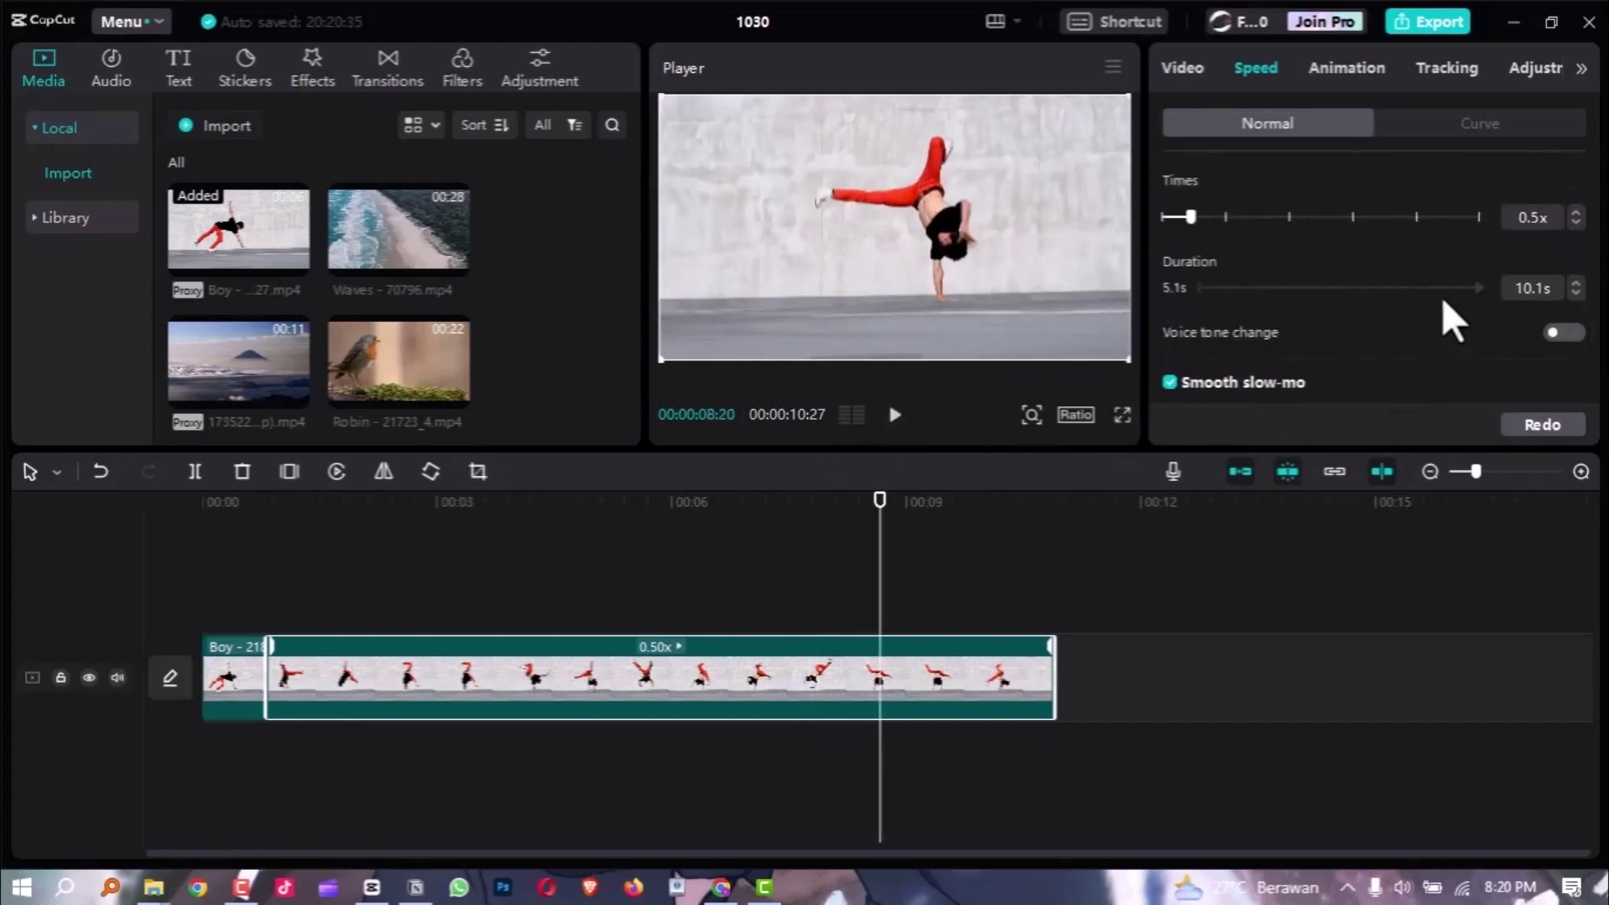
pyautogui.scroll(-2, 1269, 295)
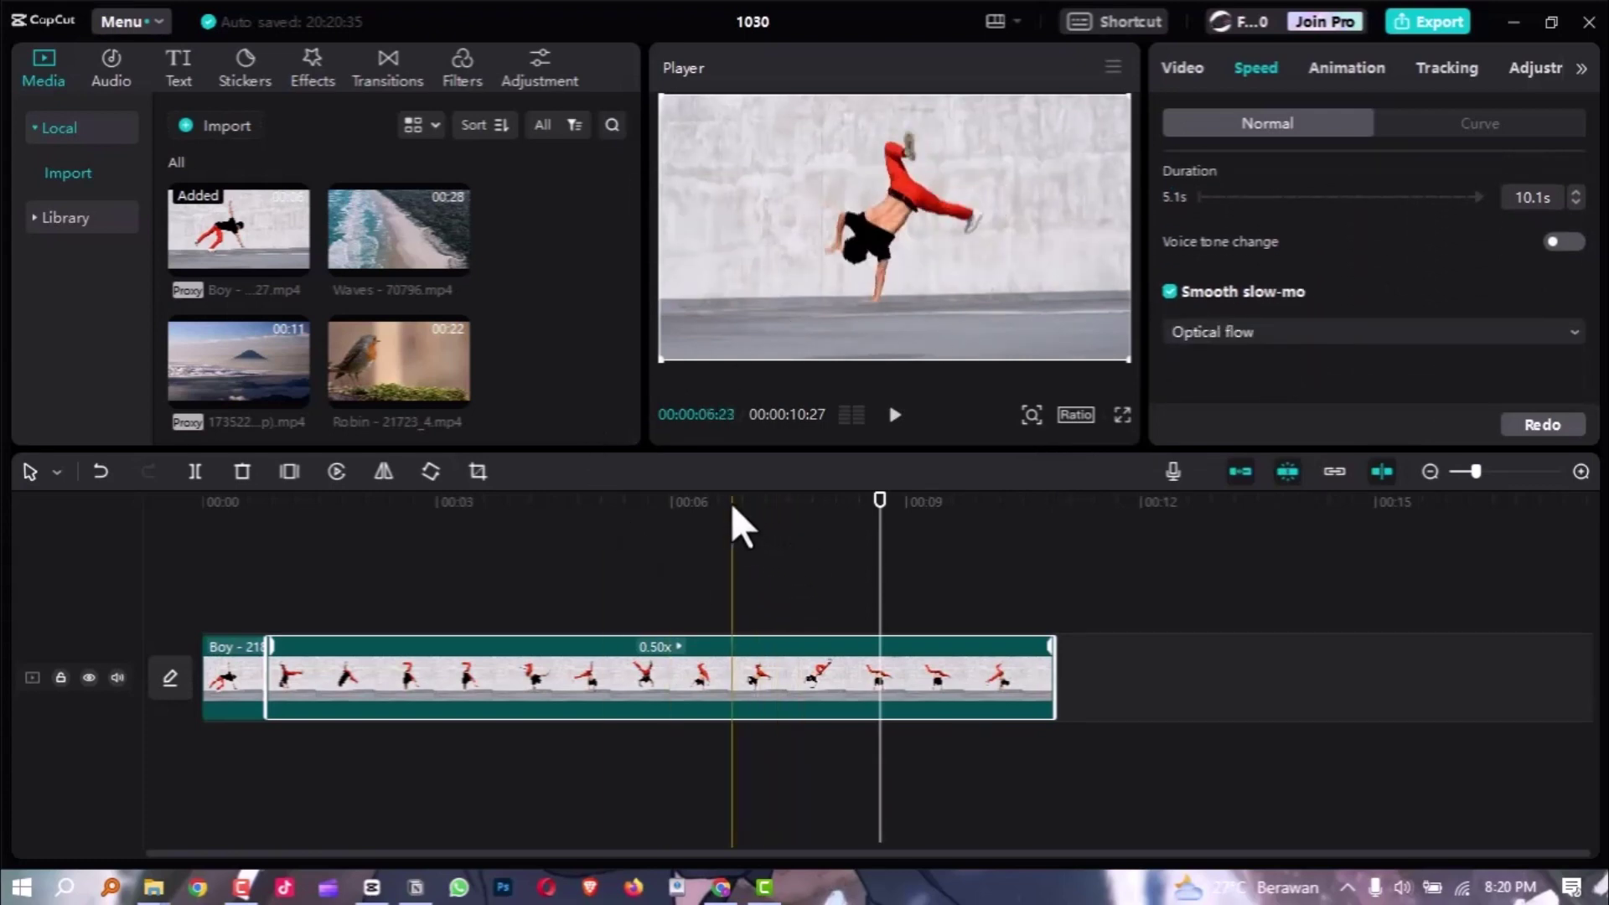
pyautogui.click(614, 503)
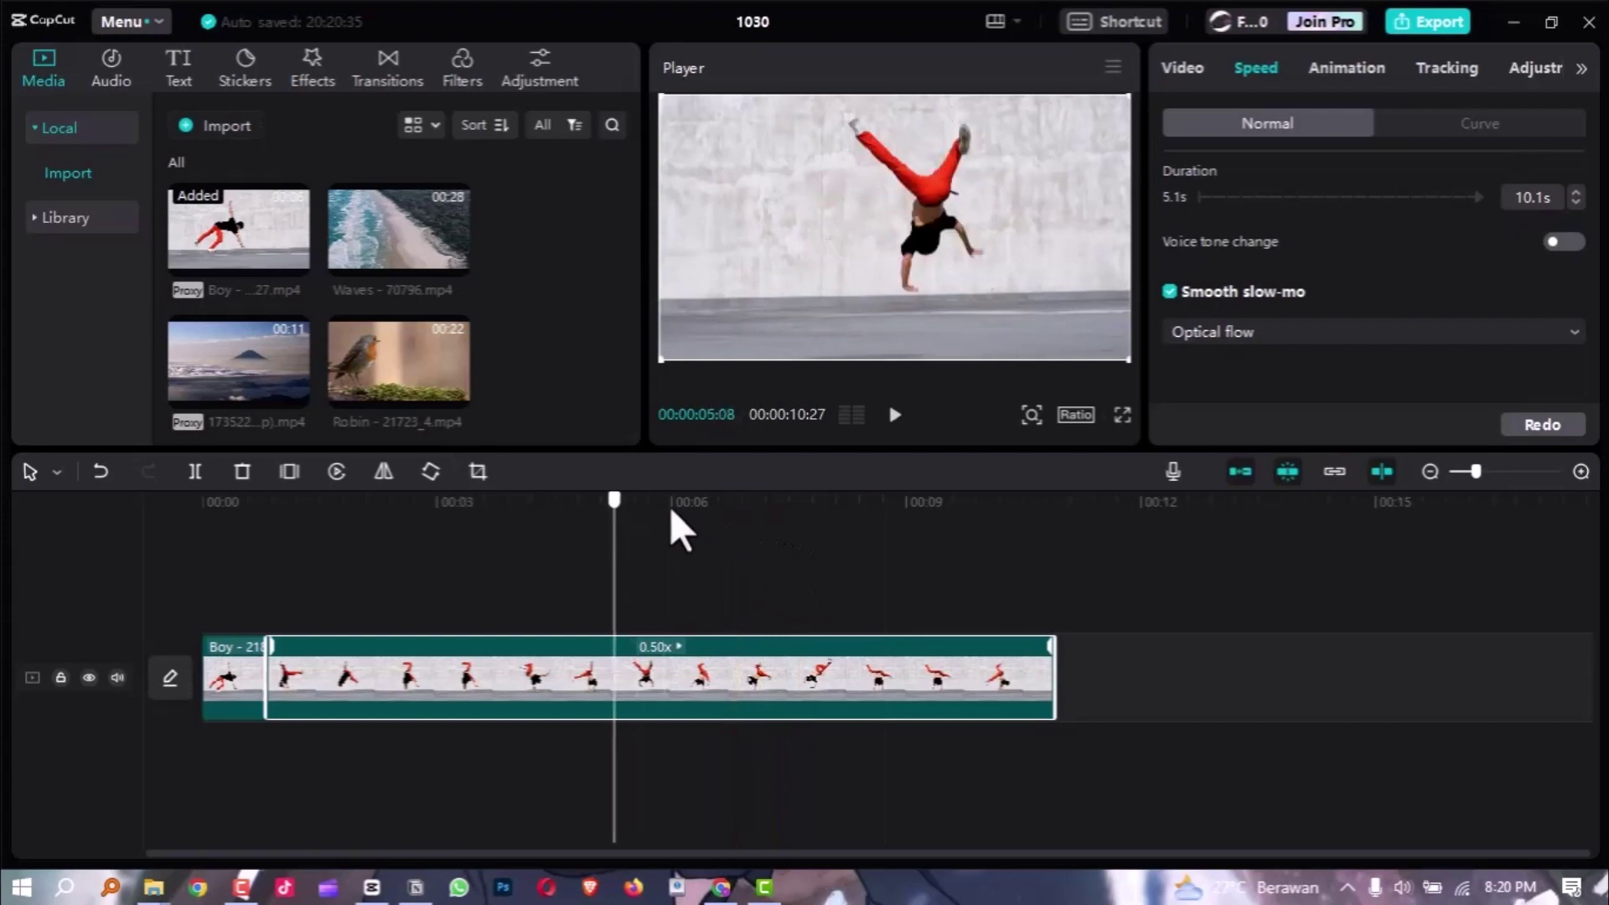
pyautogui.click(421, 551)
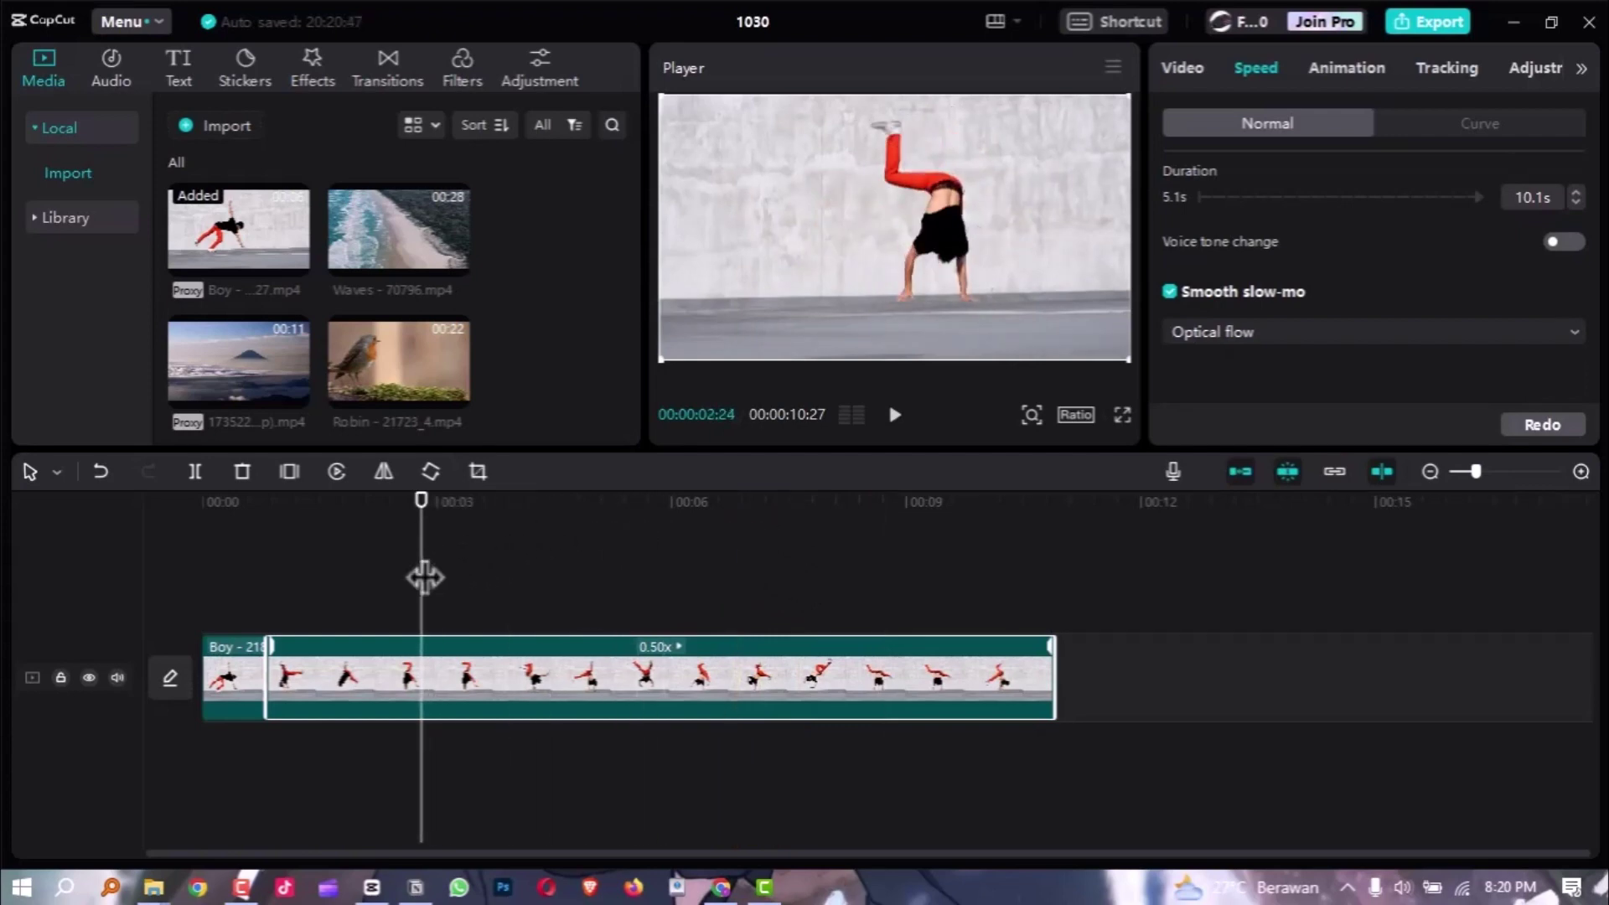